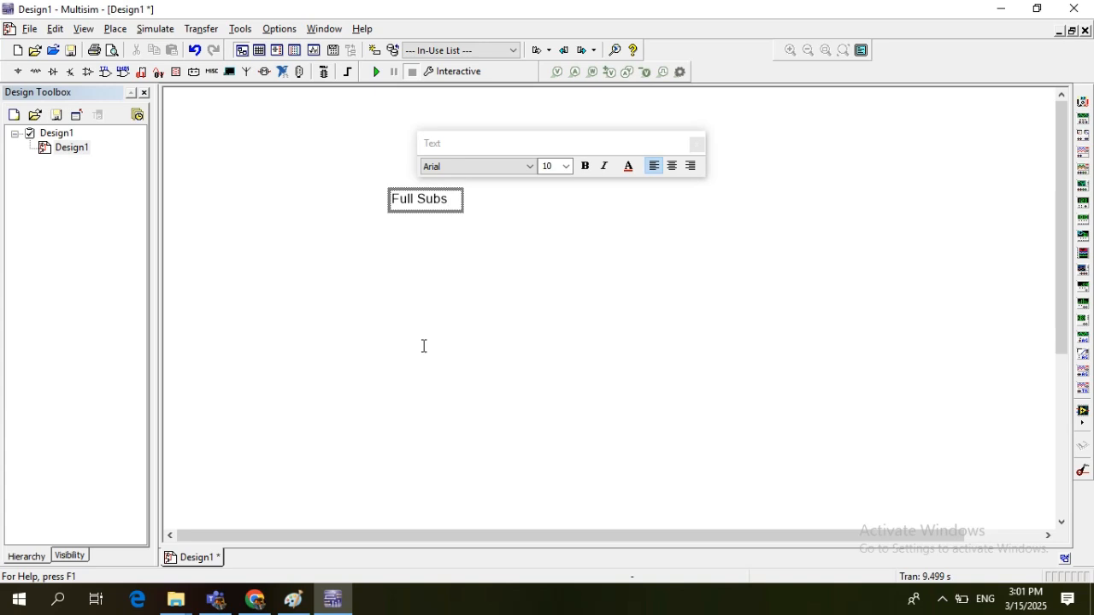
# - Complete the title text as "Full Substractor using NI Multisim" and set its font size to 14
pyautogui.write('r u')
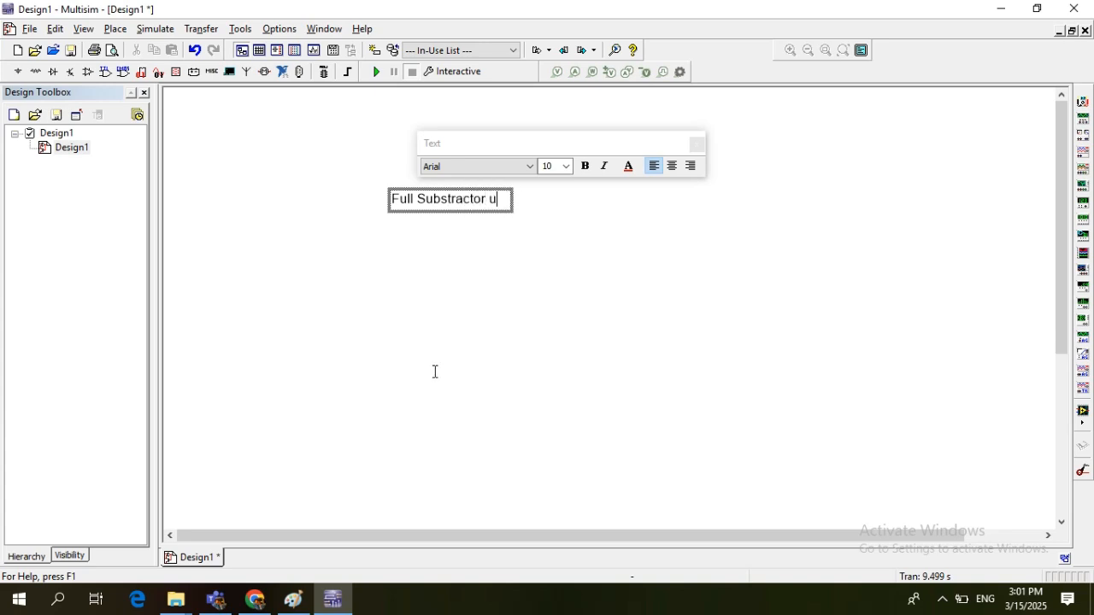
pyautogui.write('sing NI Multisim')
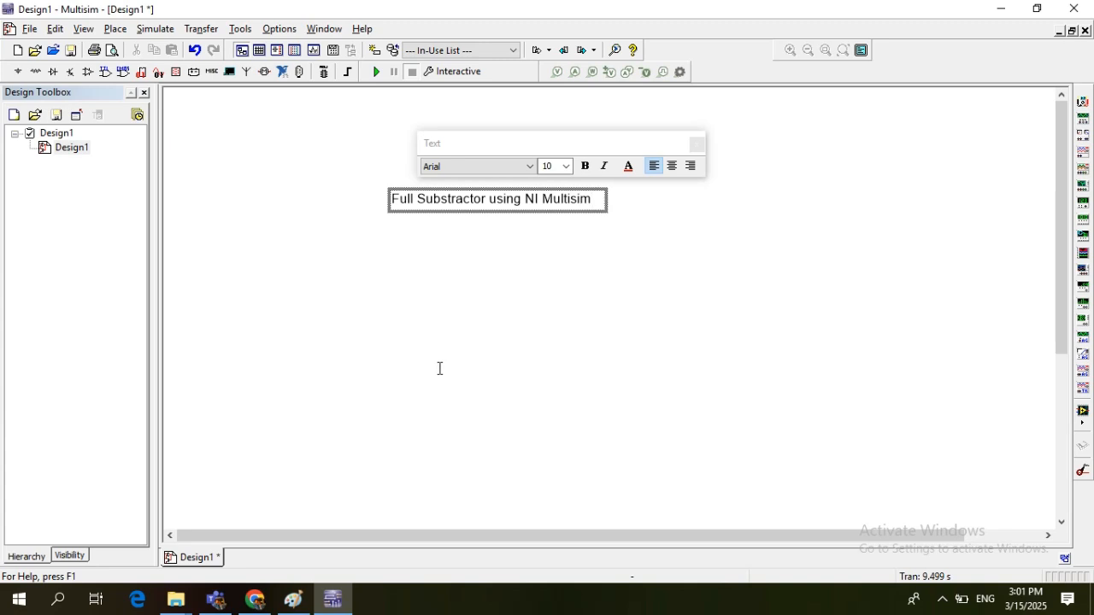
pyautogui.click(565, 172)
pyautogui.click(556, 233)
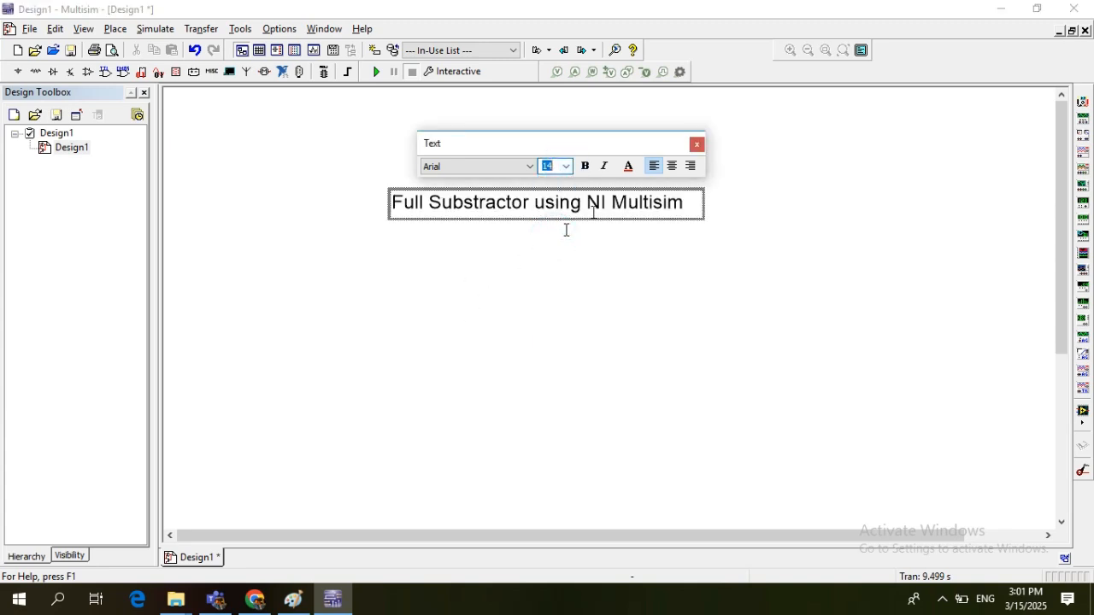
# - Finish editing the title text and move it up to the upper edge of the sheet
pyautogui.click(696, 144)
pyautogui.click(703, 249)
pyautogui.moveTo(647, 209); pyautogui.dragTo(649, 127)
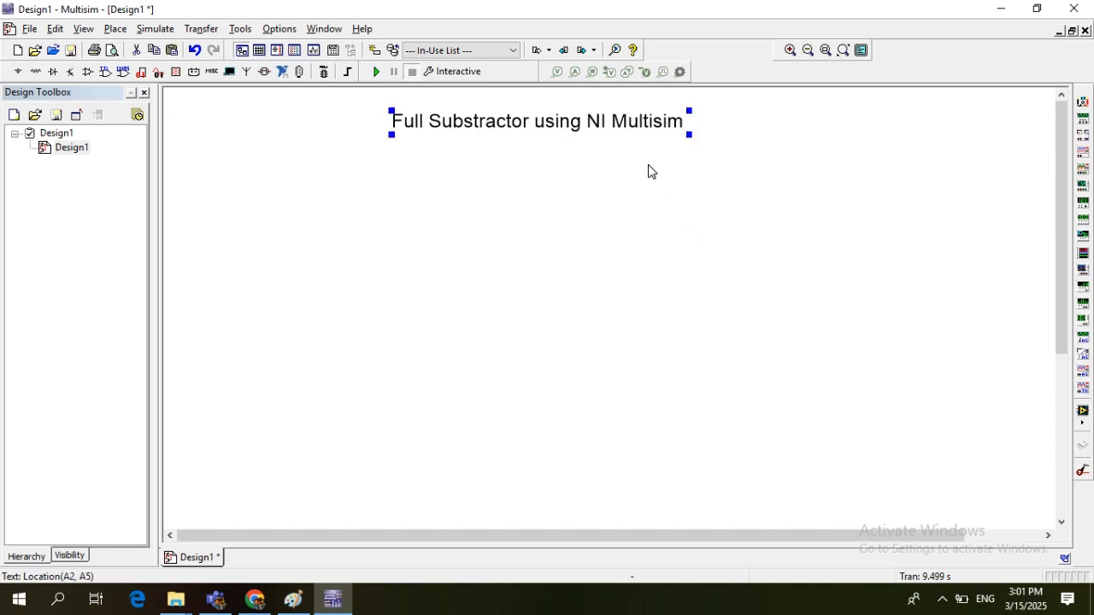
# - Place a PROBE_GREEN indicator at the right side of the sheet and a PROBE_RED indicator directly above it
pyautogui.click(115, 28)
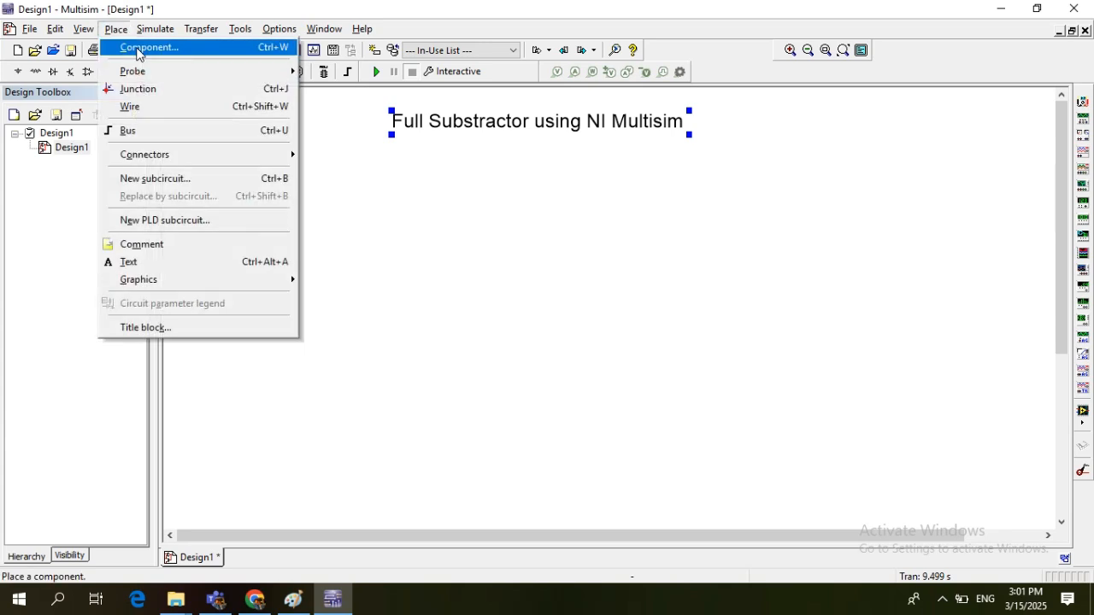
pyautogui.click(147, 44)
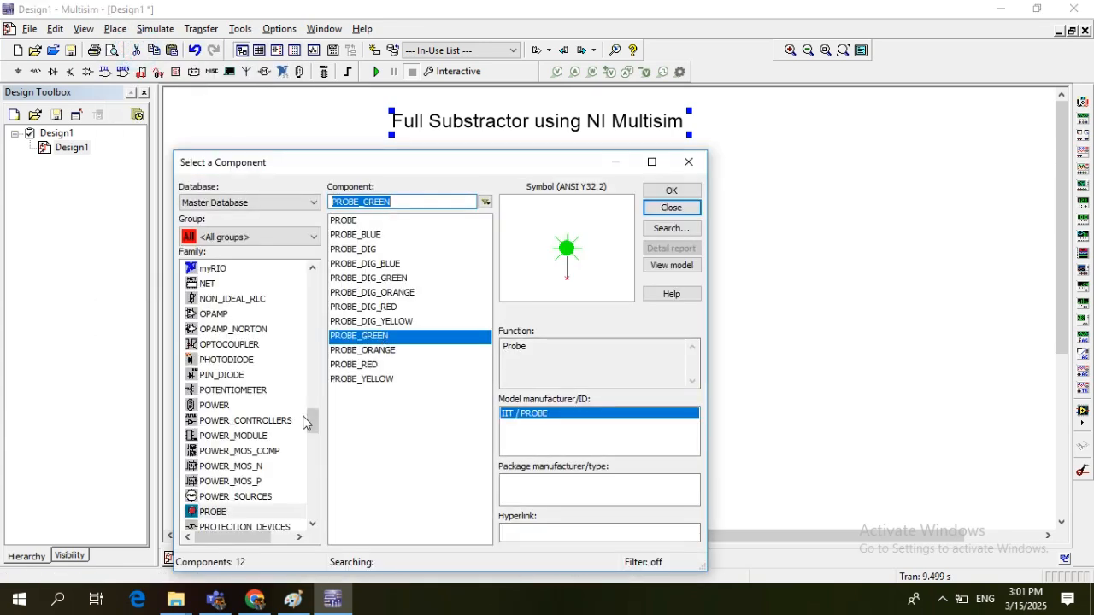
pyautogui.click(671, 191)
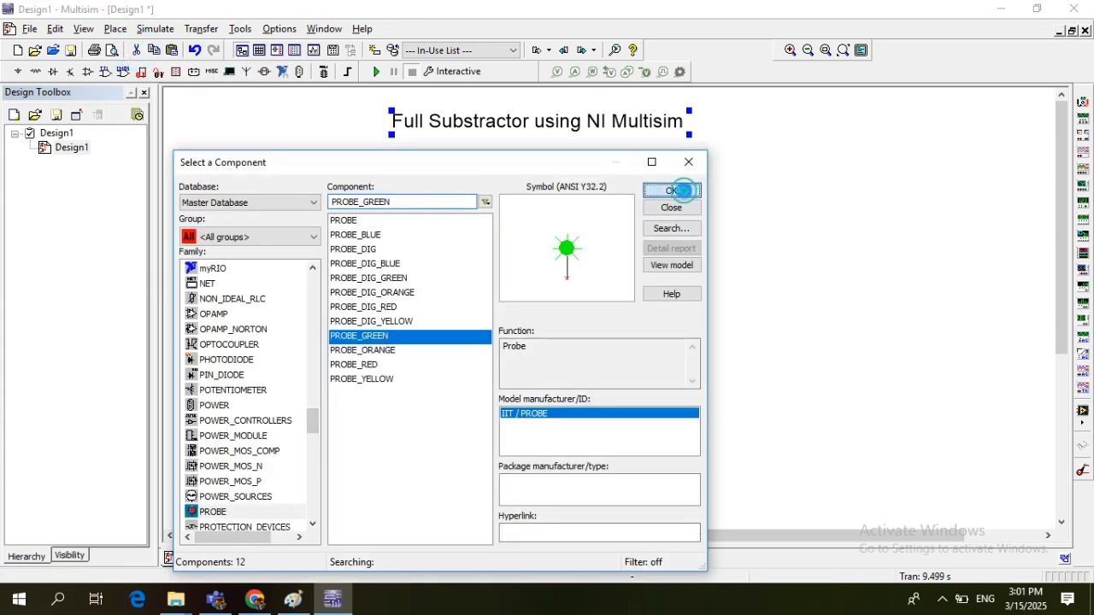
pyautogui.click(863, 389)
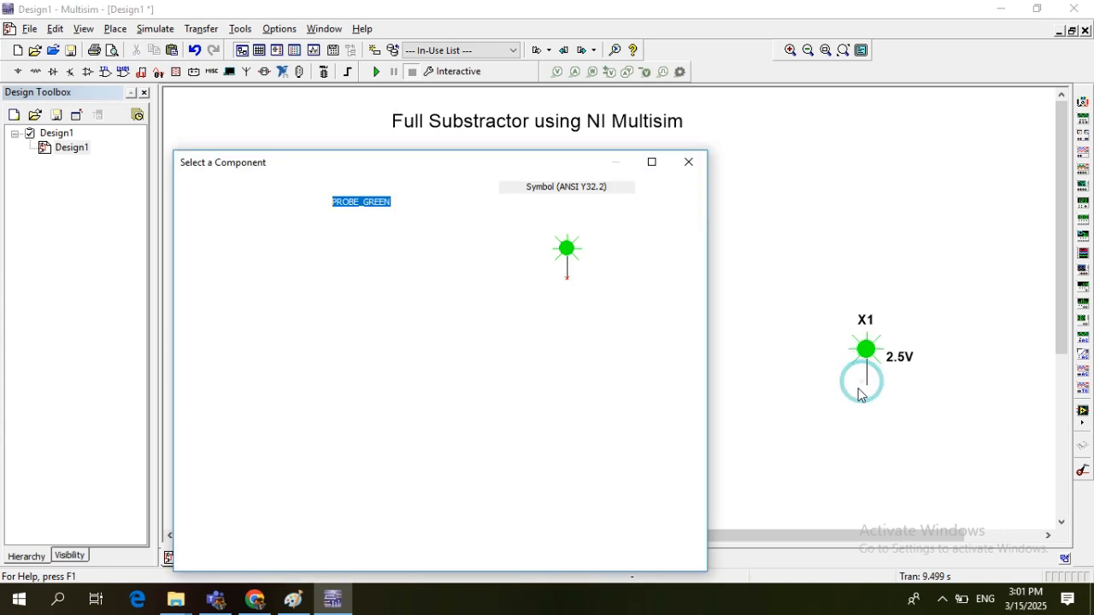
pyautogui.click(378, 365)
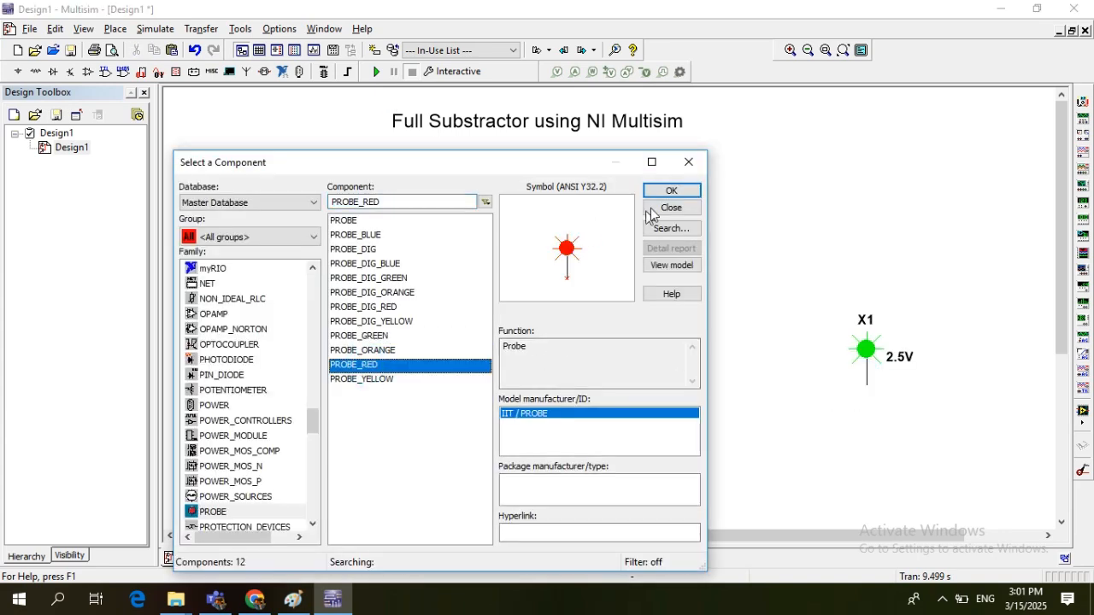
pyautogui.click(671, 191)
pyautogui.click(867, 247)
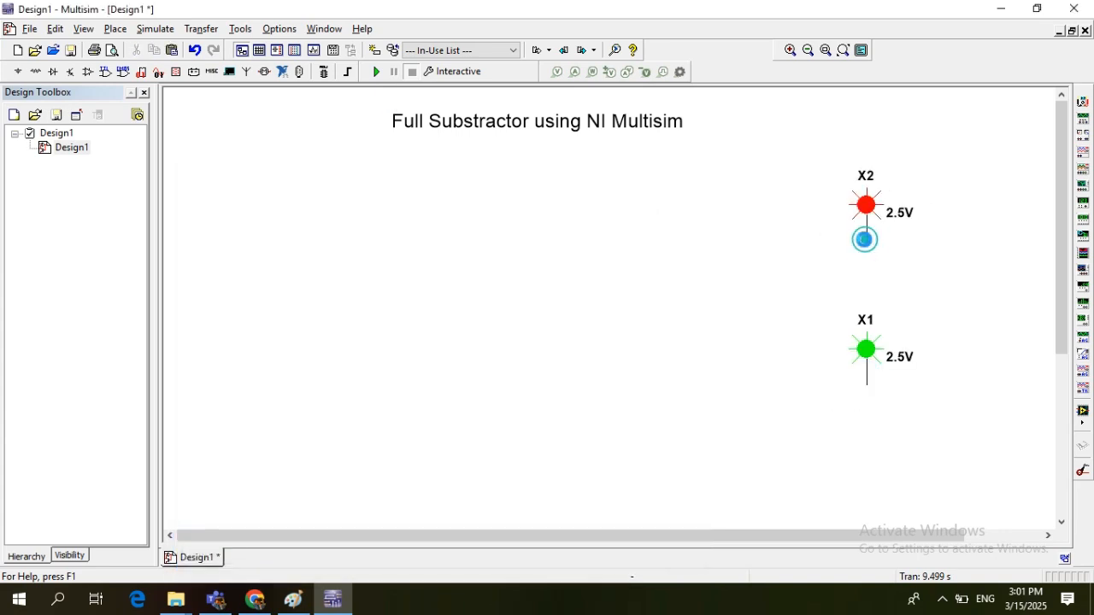
# - Place a VCC supply from the POWER_SOURCES family at the sheet's upper left and a GROUND symbol well below it
pyautogui.click(281, 496)
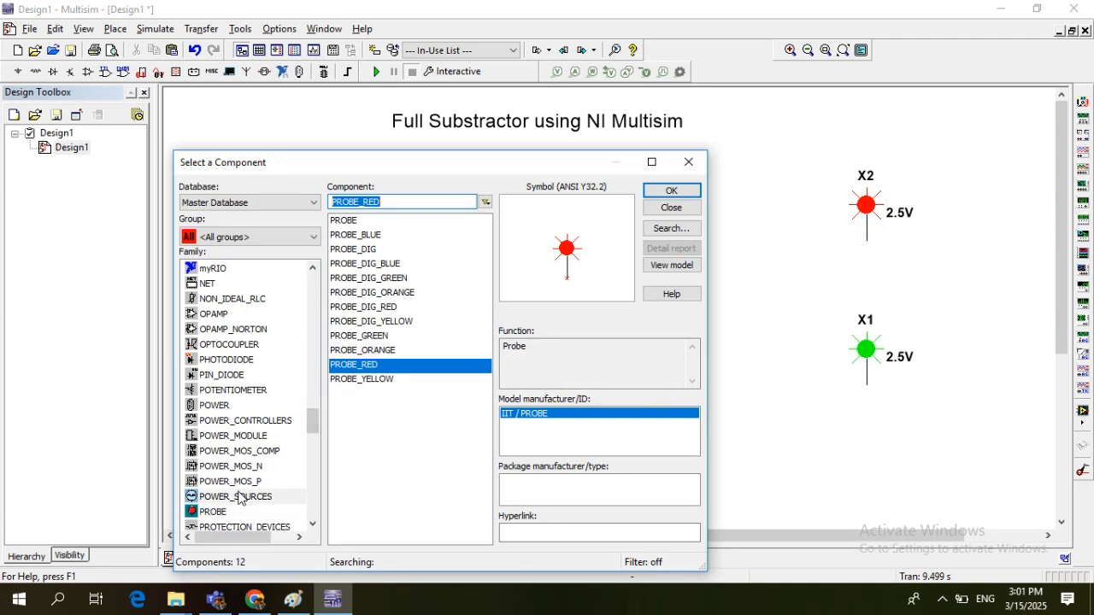
pyautogui.click(675, 195)
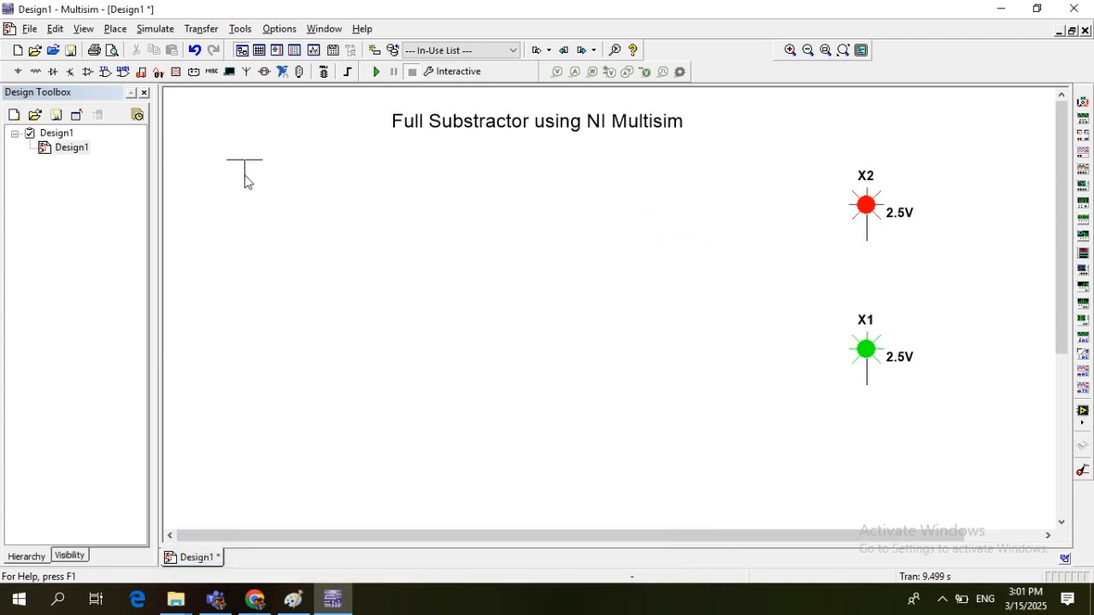
pyautogui.click(244, 177)
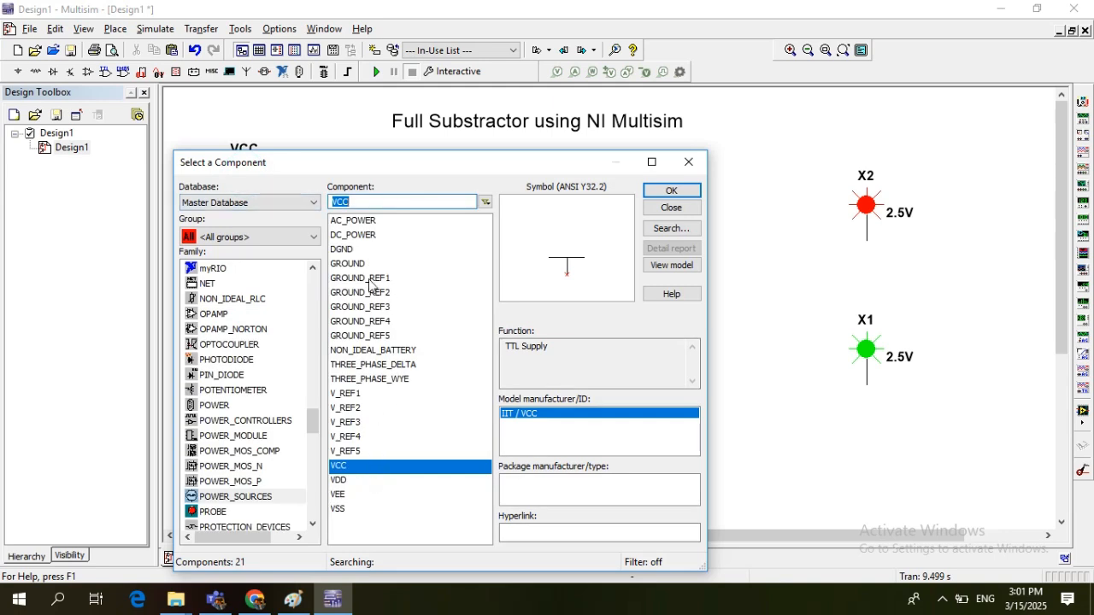
pyautogui.click(349, 263)
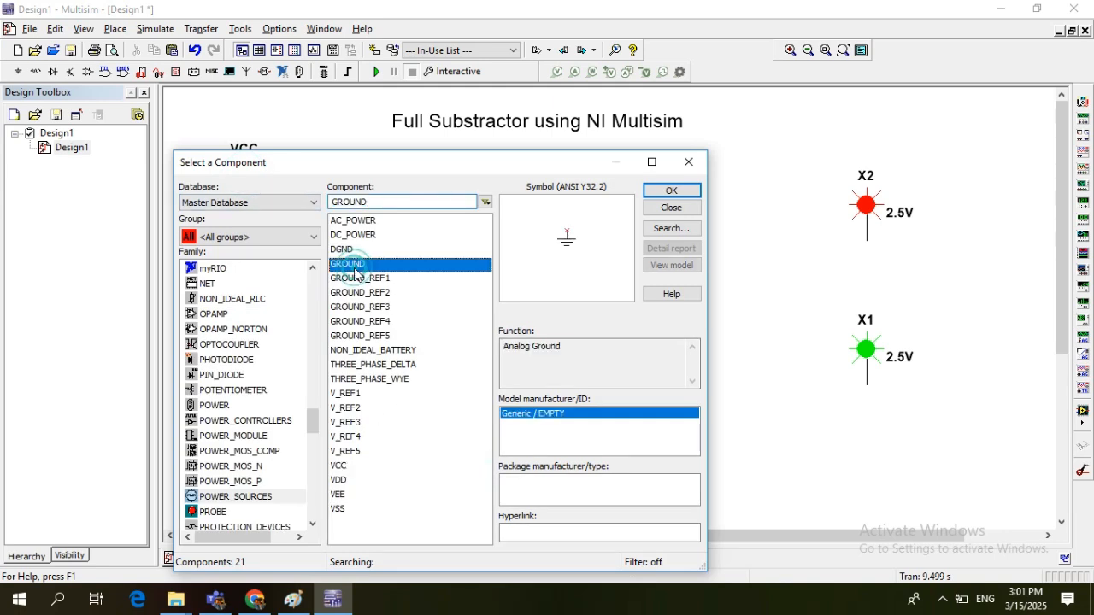
pyautogui.click(675, 191)
pyautogui.click(246, 438)
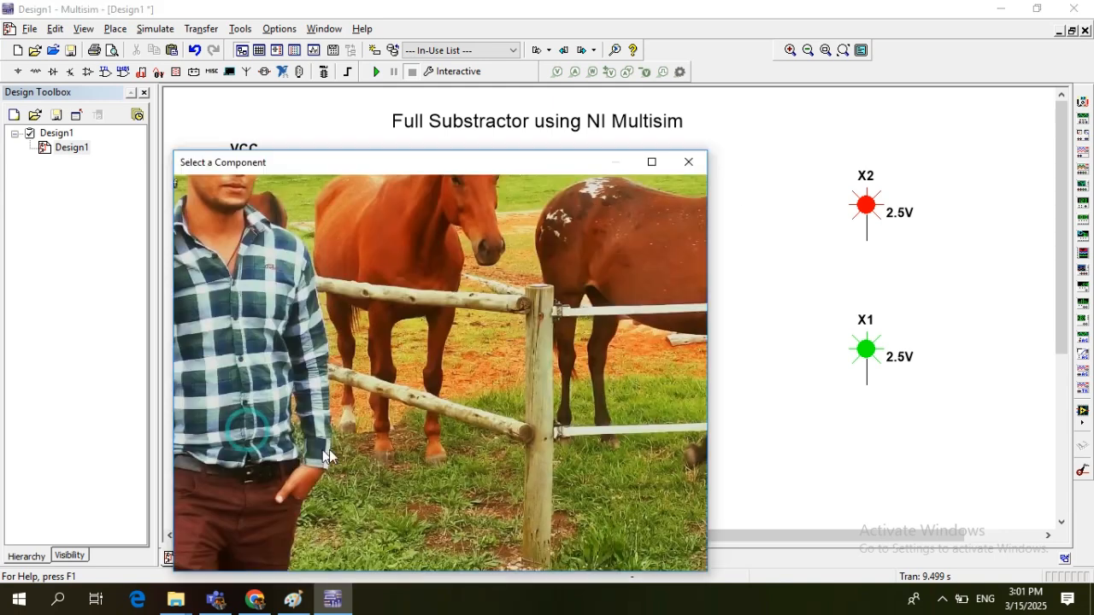
# - Search all component families for "spdt" and place one SPDT switch to the right of the VCC supply
pyautogui.moveTo(313, 425); pyautogui.dragTo(321, 448)
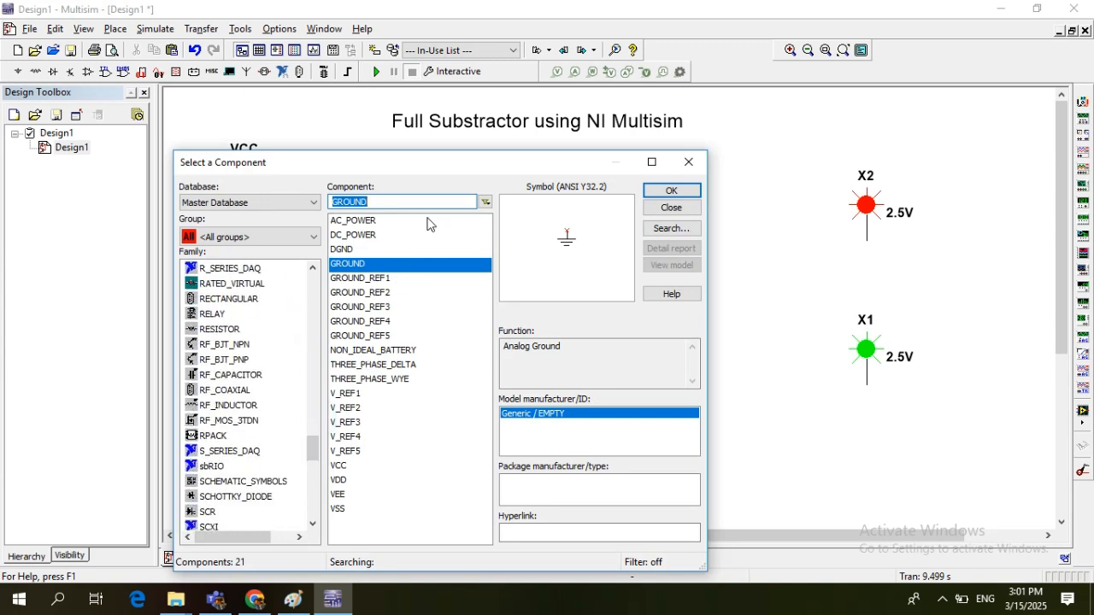
pyautogui.write('spt')
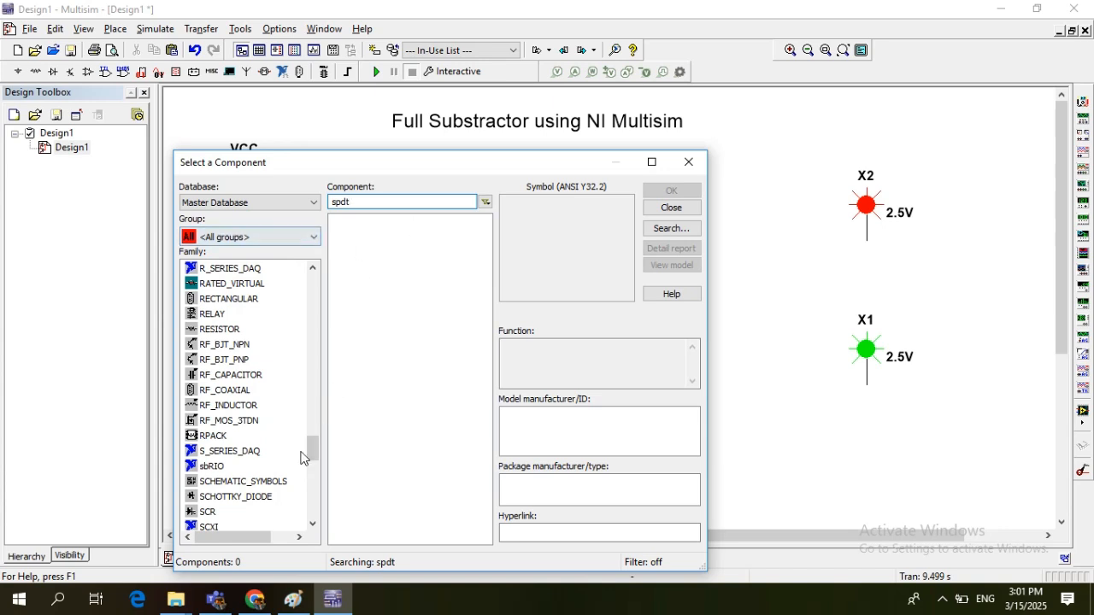
pyautogui.moveTo(314, 452); pyautogui.dragTo(313, 287)
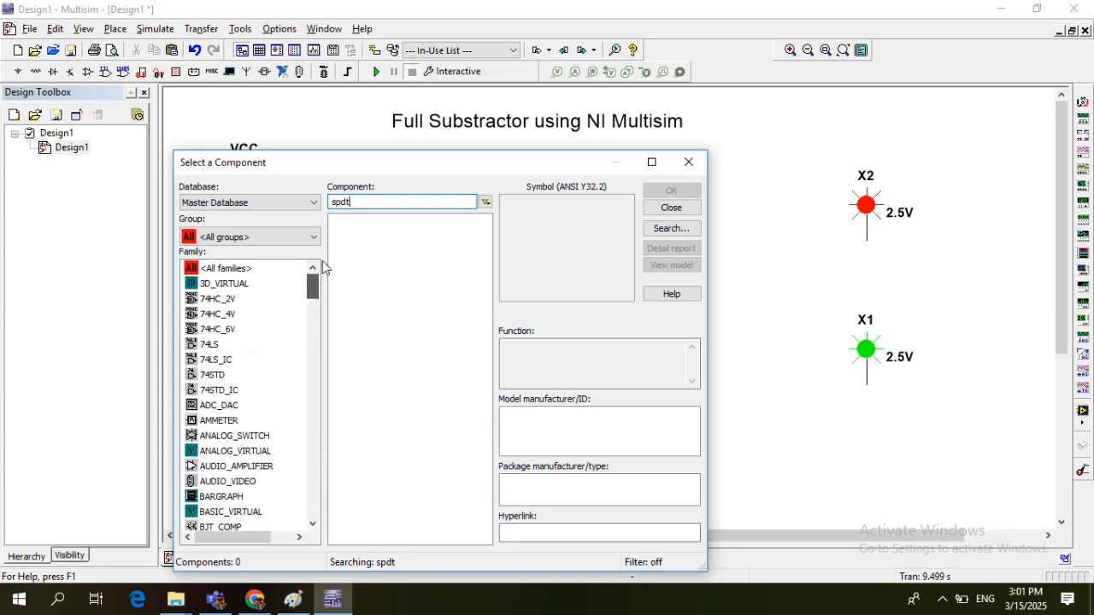
pyautogui.click(235, 268)
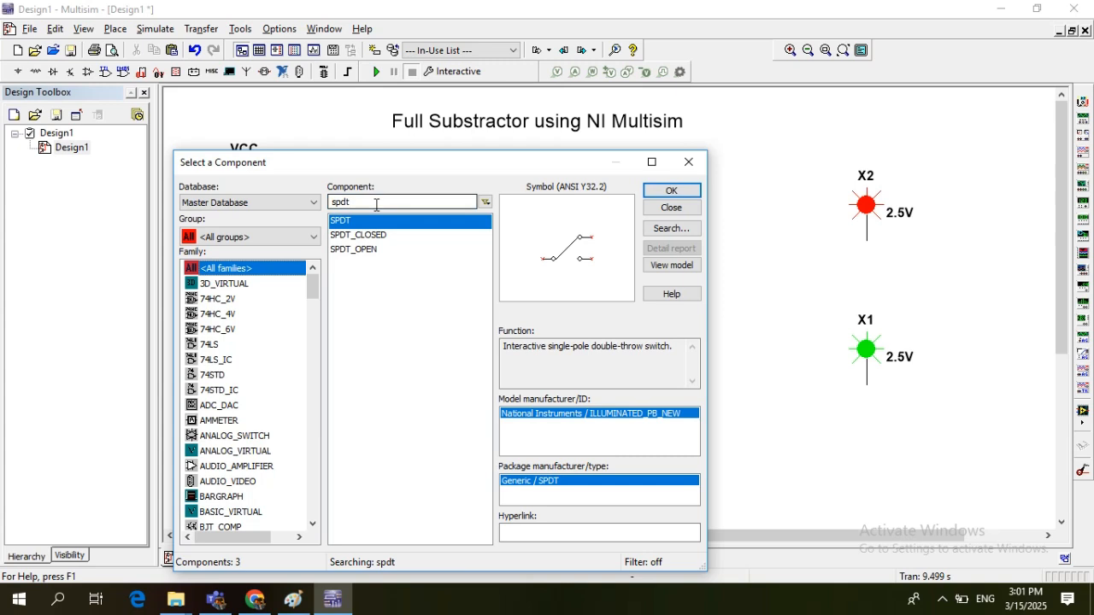
pyautogui.click(680, 190)
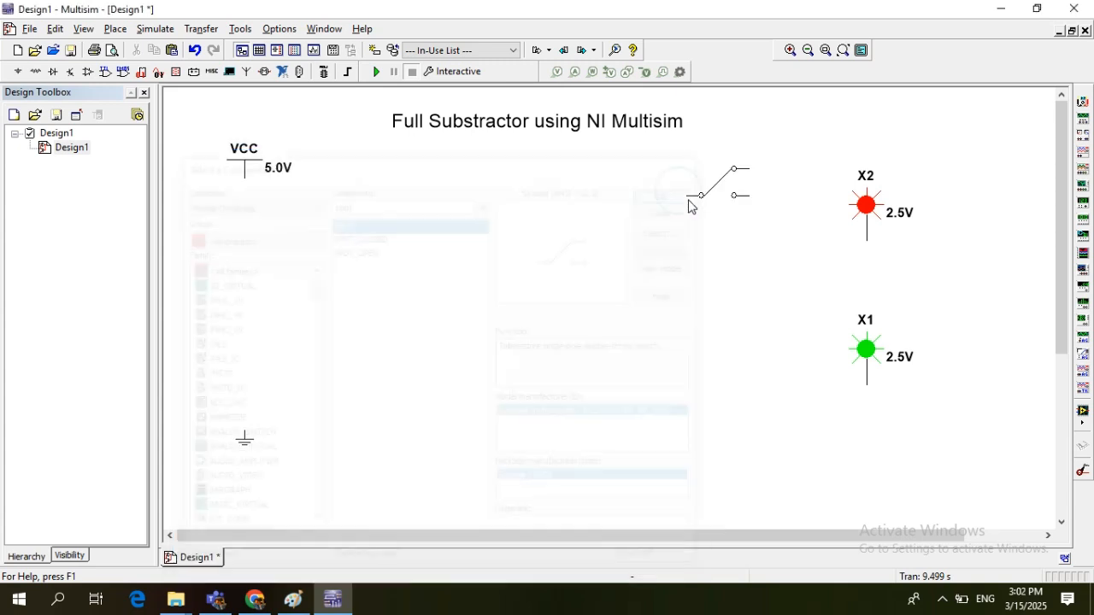
pyautogui.click(361, 246)
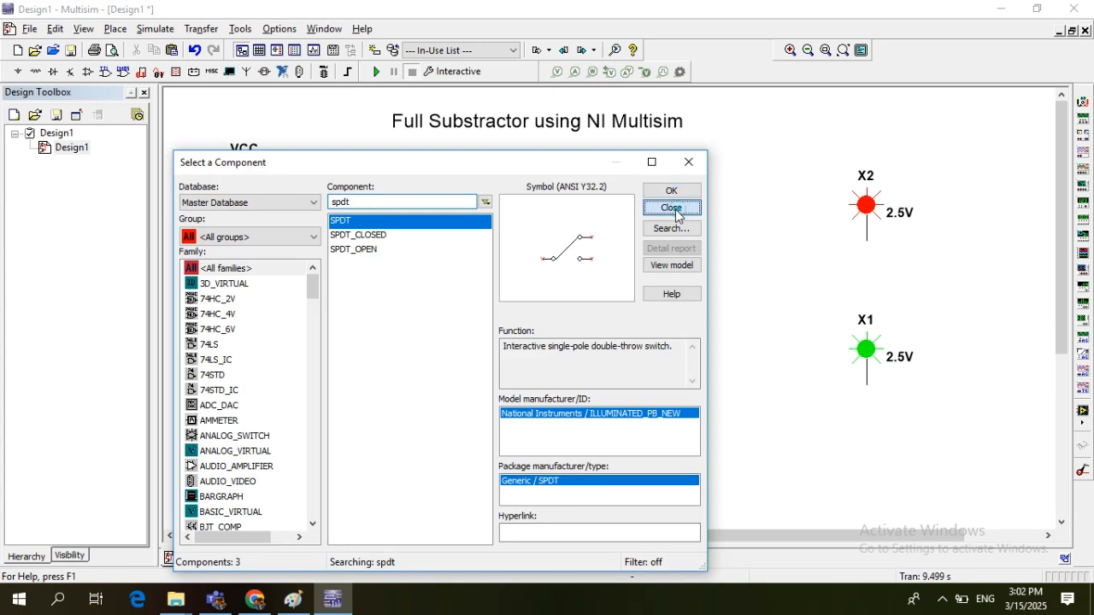
pyautogui.click(674, 208)
# - Flip the SPDT switch horizontally and place two copies of it underneath
pyautogui.rightClick(412, 235)
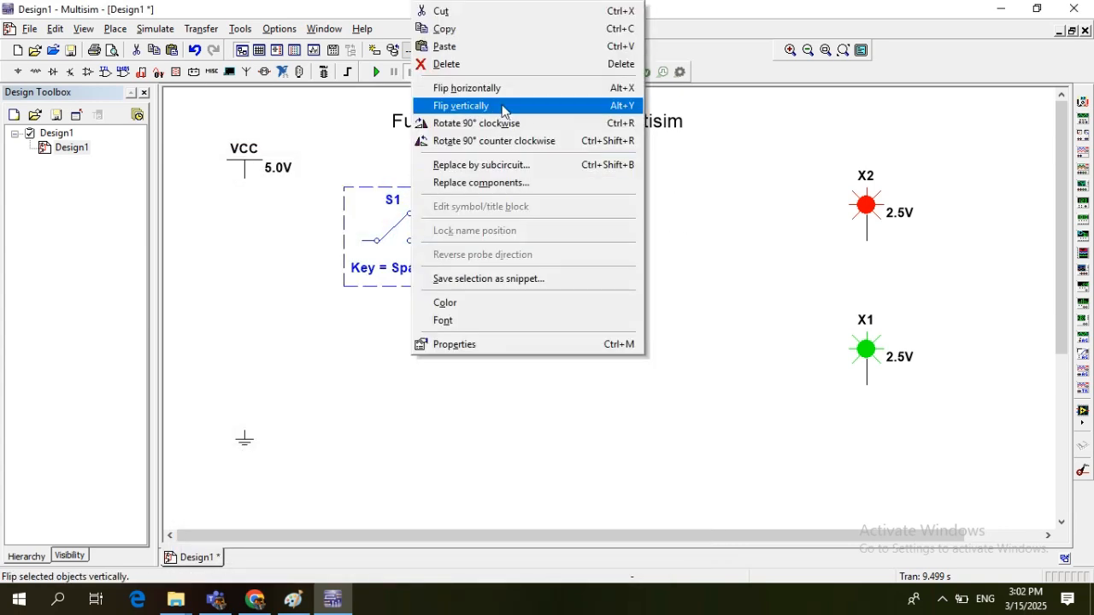
pyautogui.click(474, 87)
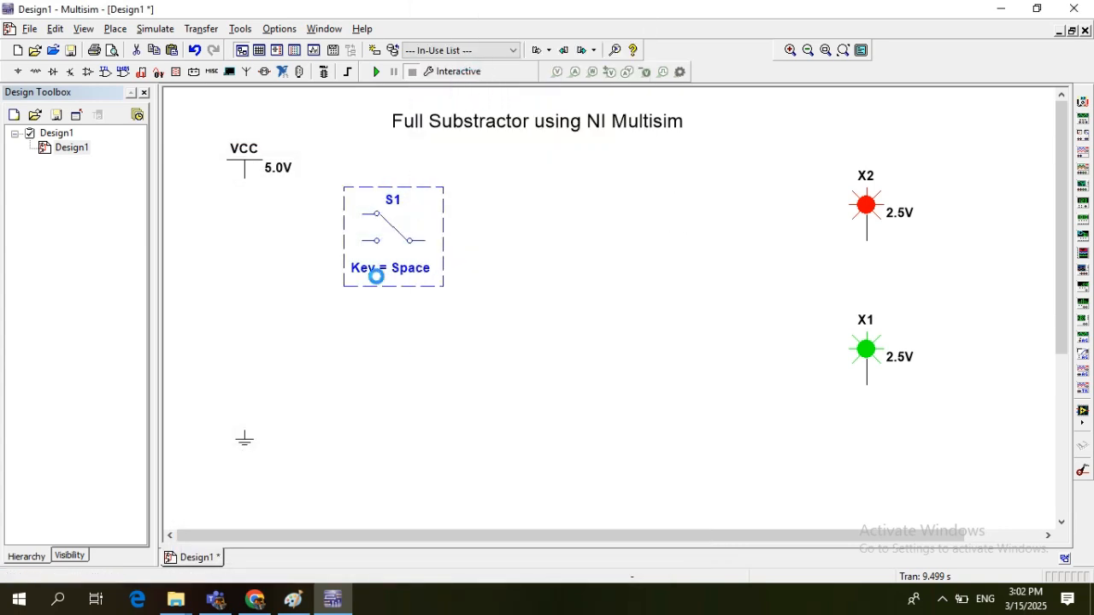
pyautogui.hotkey('ctrl', 'c')
pyautogui.hotkey('ctrl', 'v')
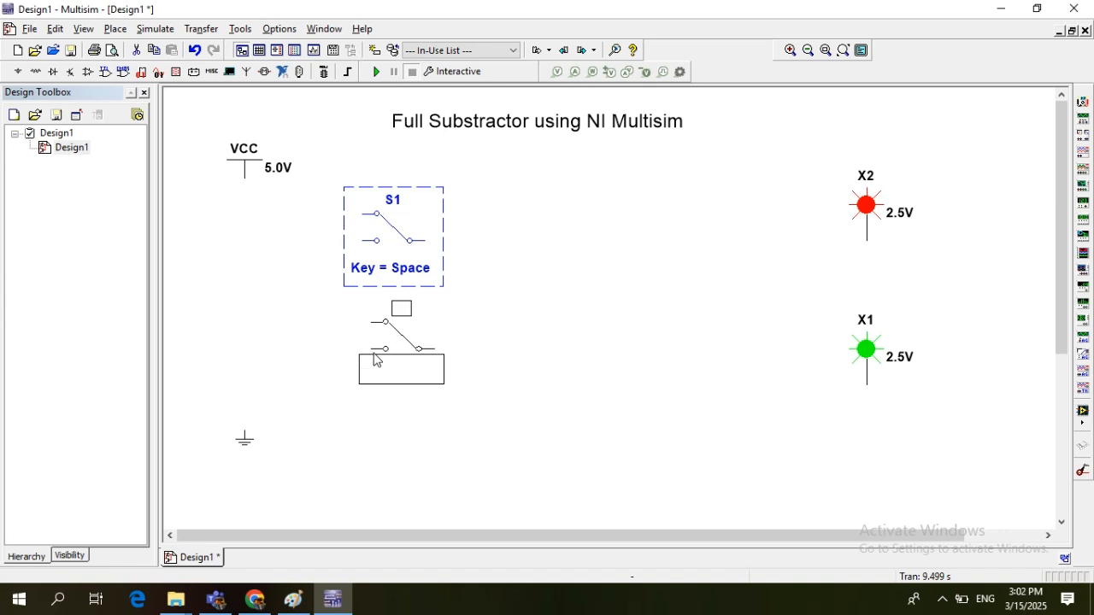
pyautogui.click(372, 355)
pyautogui.hotkey('ctrl', 'v')
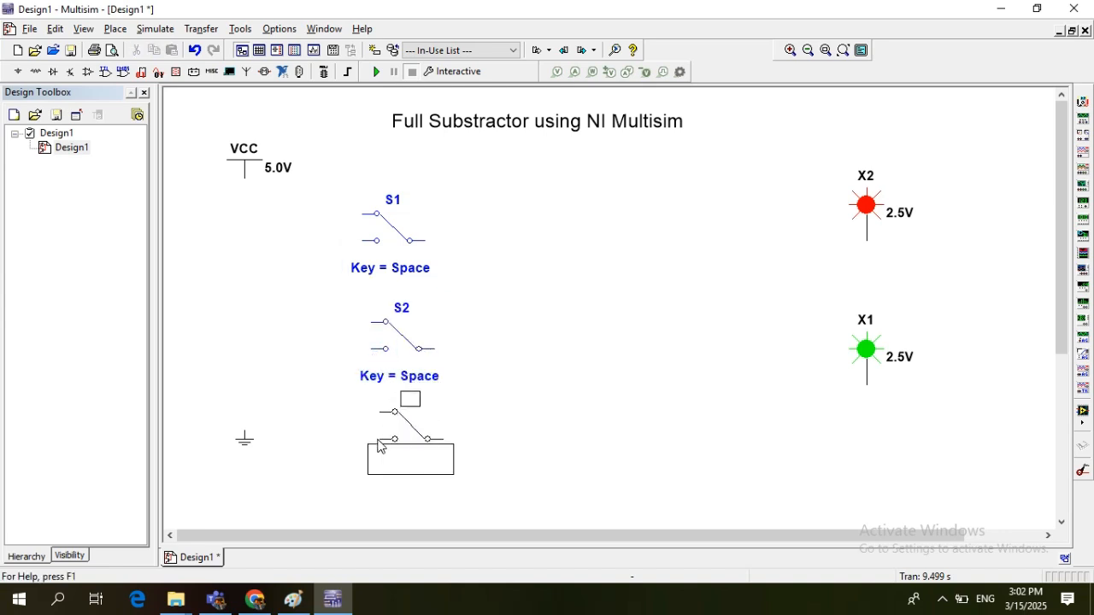
pyautogui.click(382, 444)
pyautogui.click(534, 352)
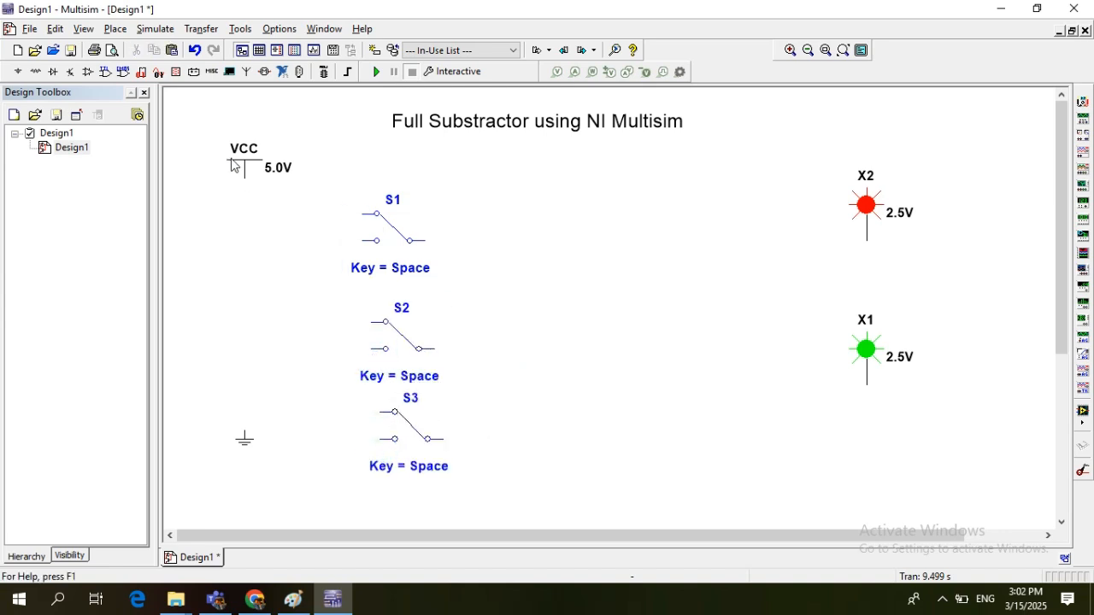
pyautogui.moveTo(252, 152); pyautogui.dragTo(245, 135)
pyautogui.click(261, 216)
pyautogui.hotkey('ctrl', 'z')
pyautogui.click(225, 103)
# - Move the VCC supply and the ground symbol slightly down and to the left, aligned vertically
pyautogui.click(277, 167)
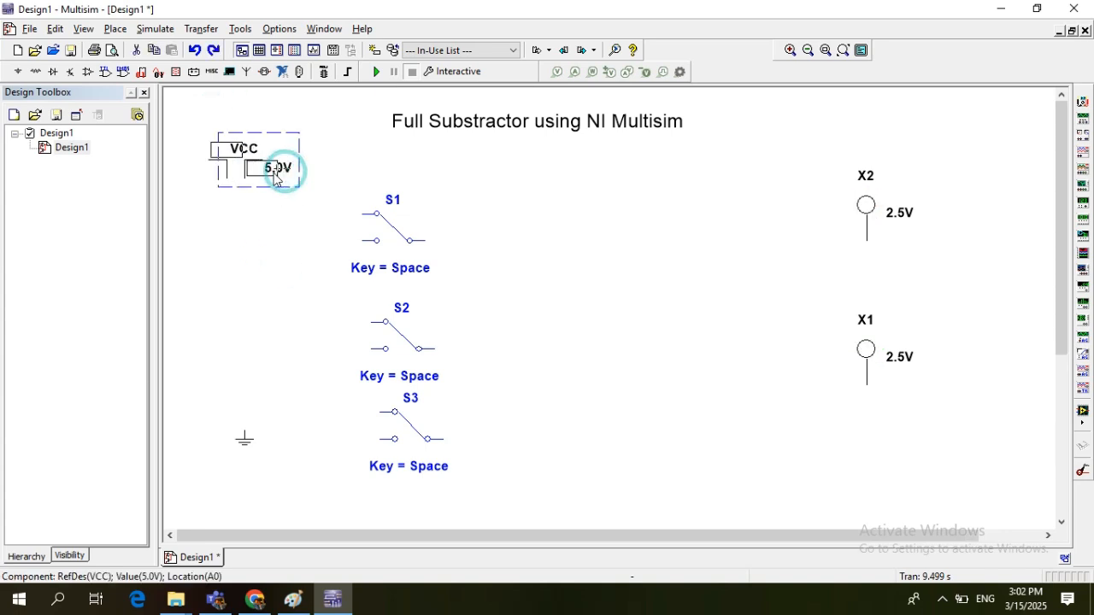
pyautogui.moveTo(276, 188); pyautogui.dragTo(259, 196)
pyautogui.moveTo(215, 416); pyautogui.dragTo(231, 462)
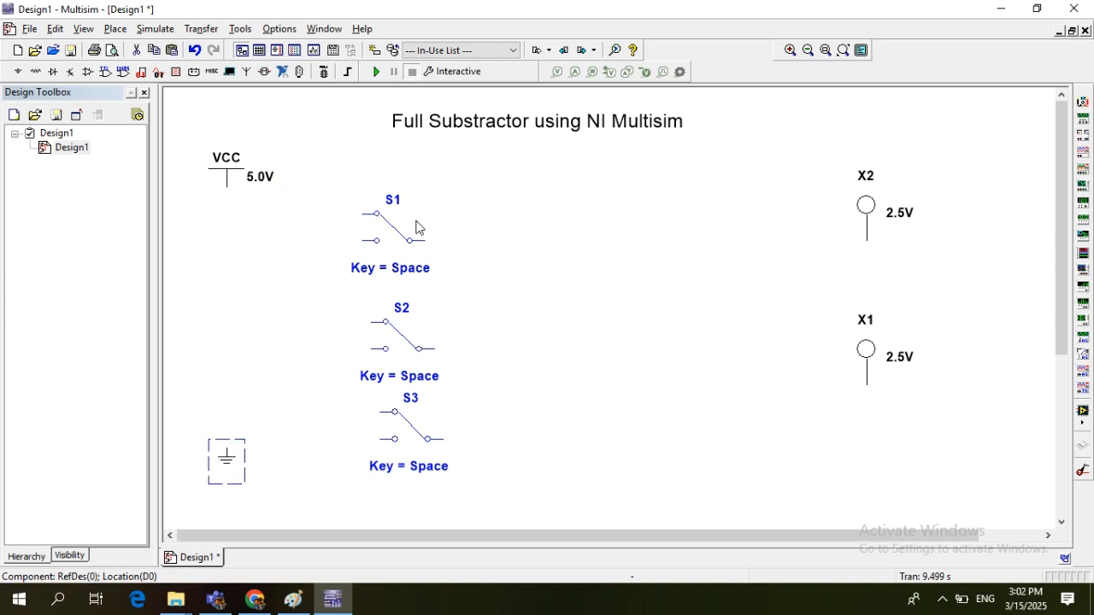
pyautogui.click(316, 187)
# - Move switches S1, S2 and S3 to the left so they line up in one column near the supply
pyautogui.click(386, 227)
pyautogui.moveTo(396, 226); pyautogui.dragTo(342, 218)
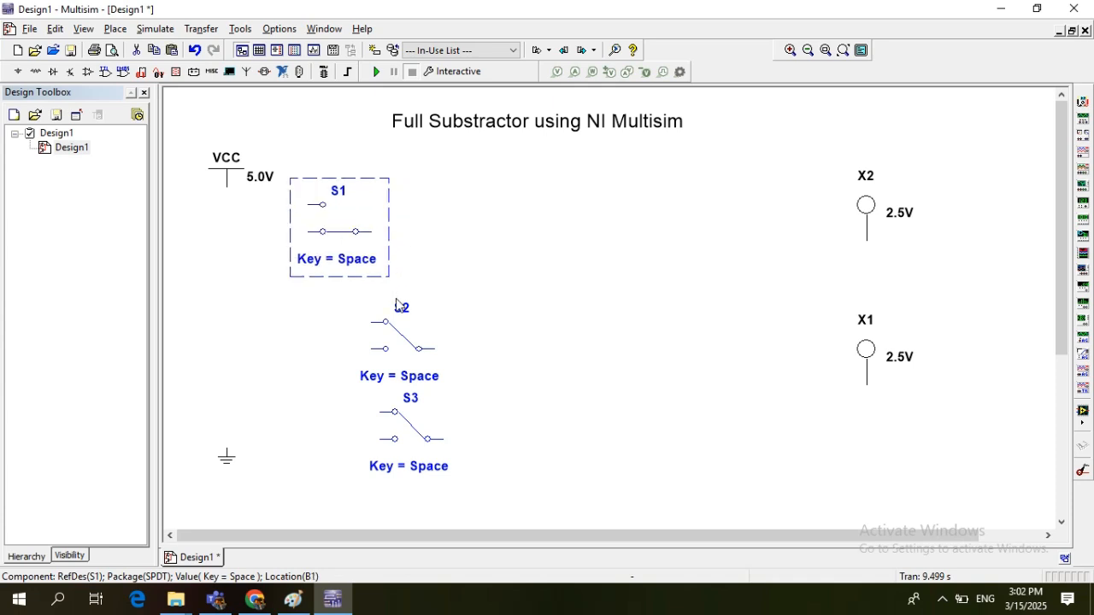
pyautogui.moveTo(402, 344); pyautogui.dragTo(340, 335)
pyautogui.moveTo(390, 417); pyautogui.dragTo(319, 409)
pyautogui.click(439, 395)
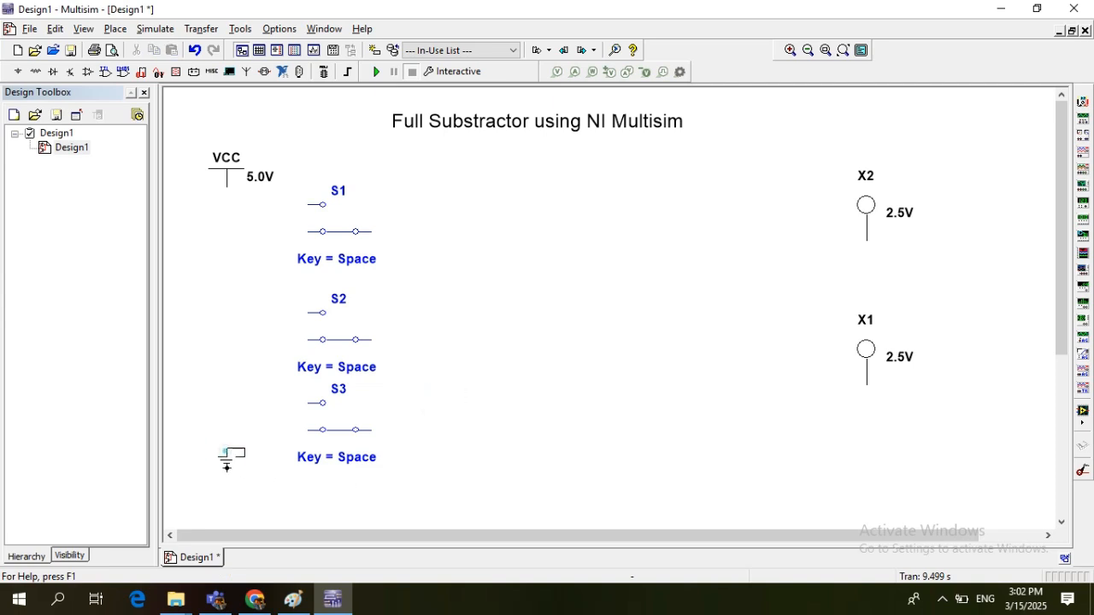
# - Cancel the wire started at the ground symbol and move the symbol down below the level of switch S3
pyautogui.click(285, 517)
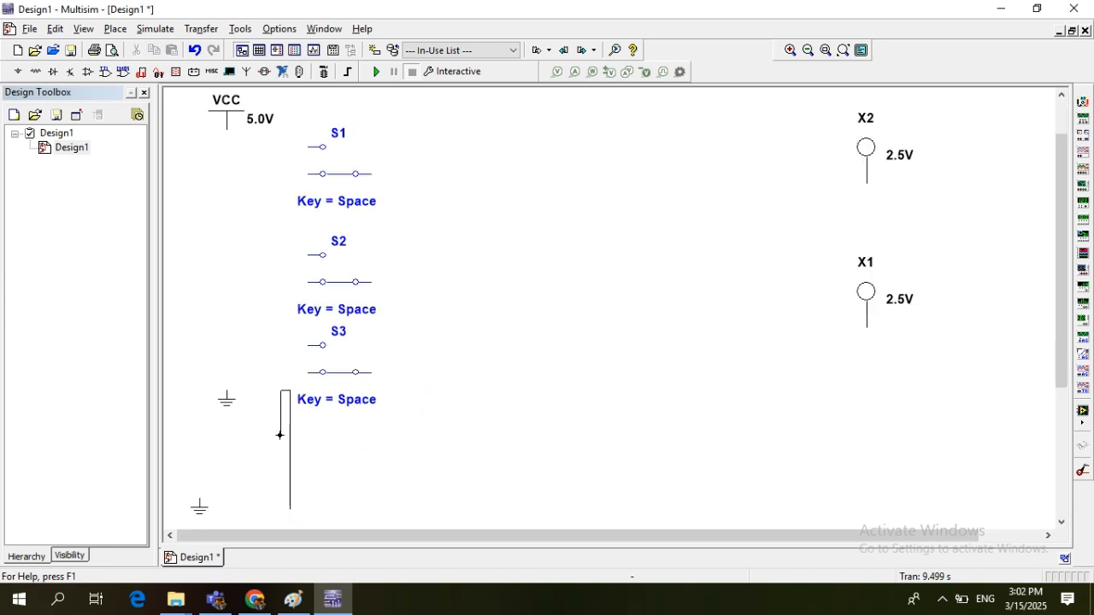
pyautogui.press('Escape')
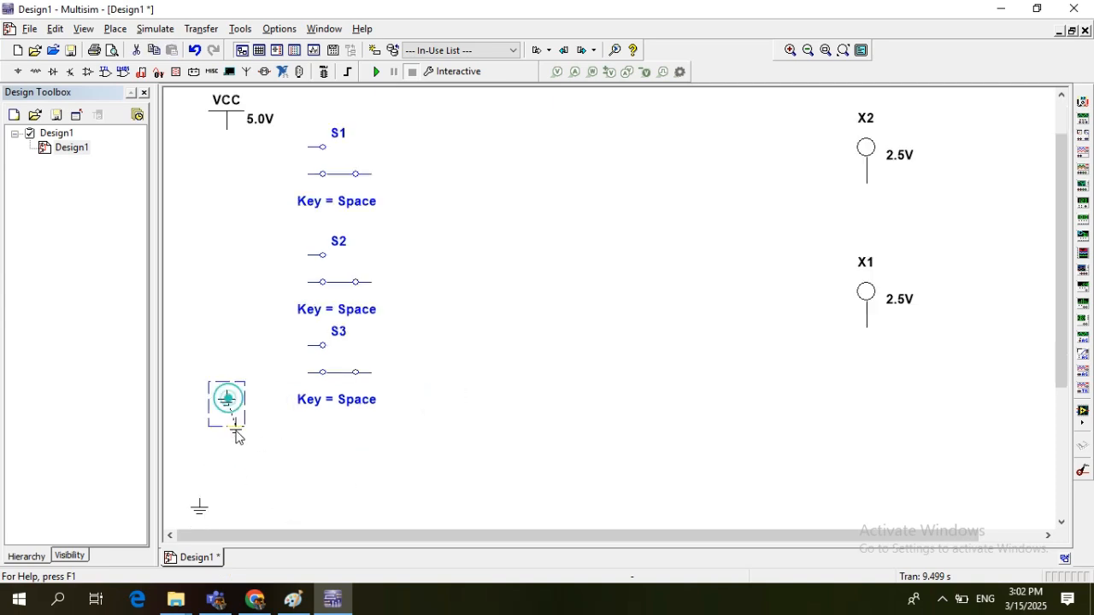
pyautogui.click(234, 442)
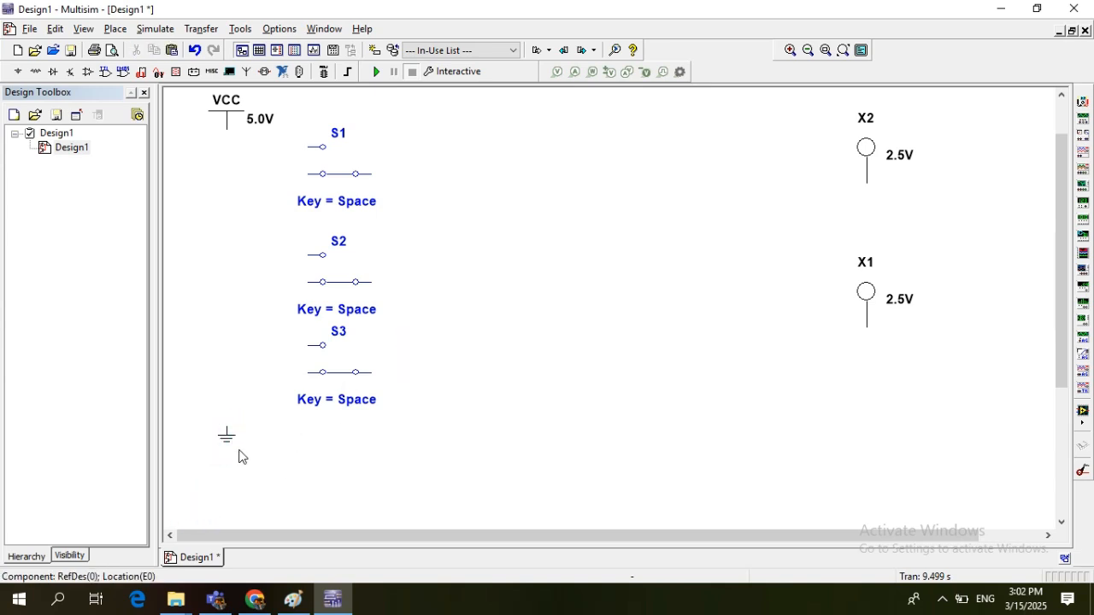
pyautogui.moveTo(226, 439); pyautogui.dragTo(226, 456)
pyautogui.click(504, 352)
# - Toggle switches S1, S2 and S3 to their upper contacts
pyautogui.click(342, 166)
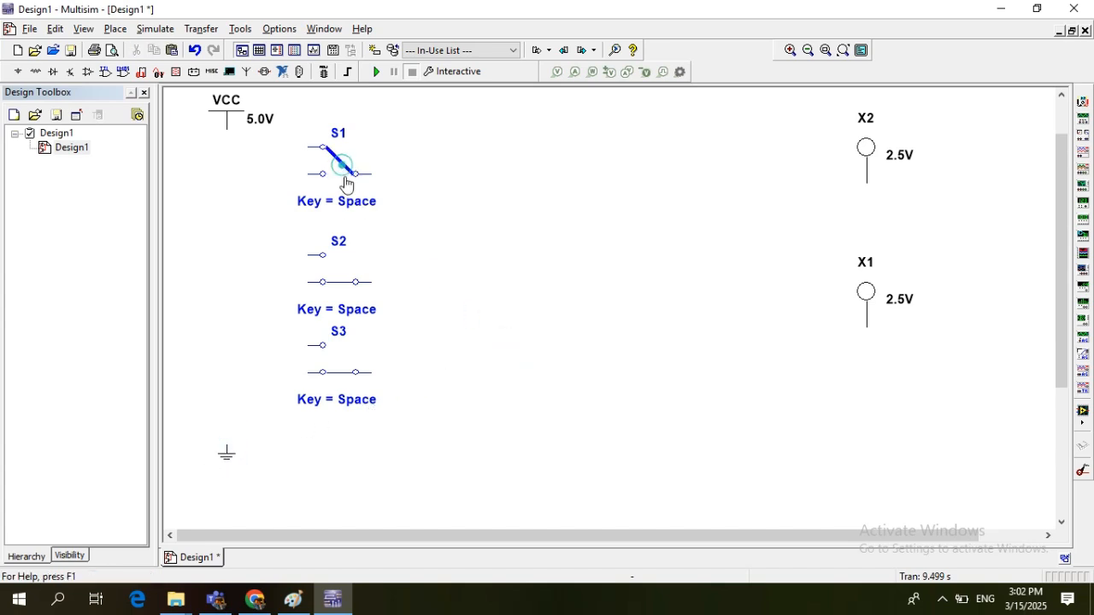
pyautogui.click(339, 282)
pyautogui.click(341, 378)
# - Wire the lower contacts of switches S1, S2 and S3 to the VCC supply through a shared vertical line
pyautogui.click(306, 174)
pyautogui.click(228, 128)
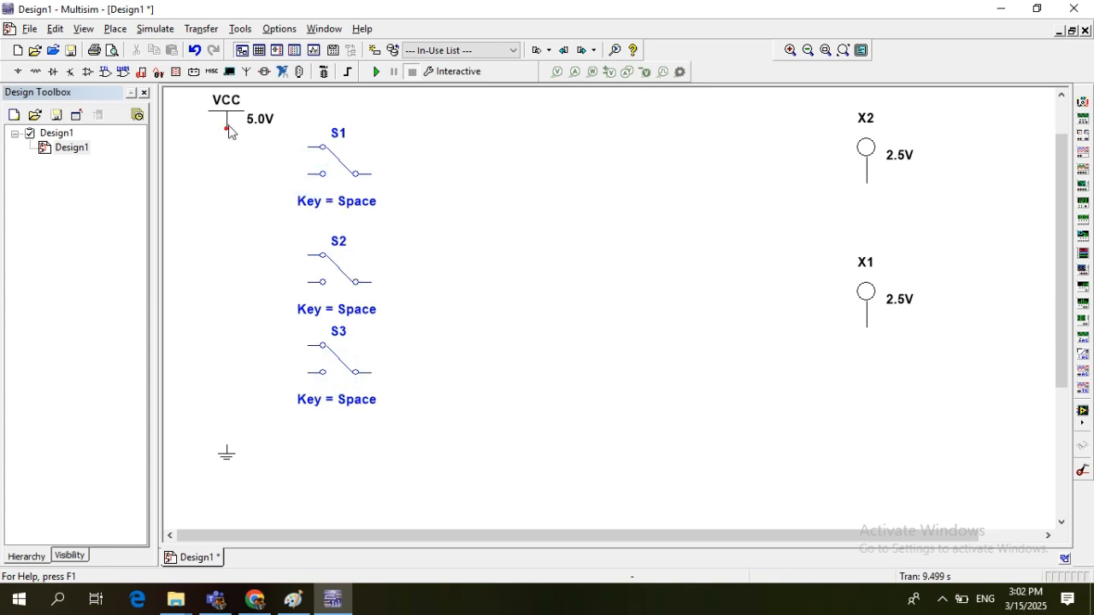
pyautogui.click(307, 282)
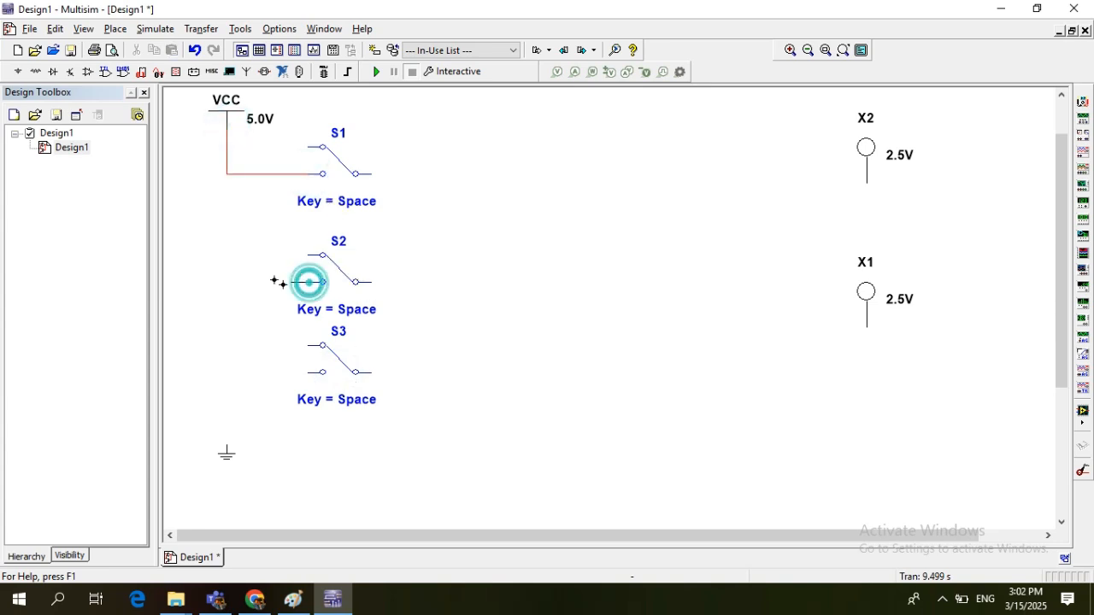
pyautogui.click(227, 174)
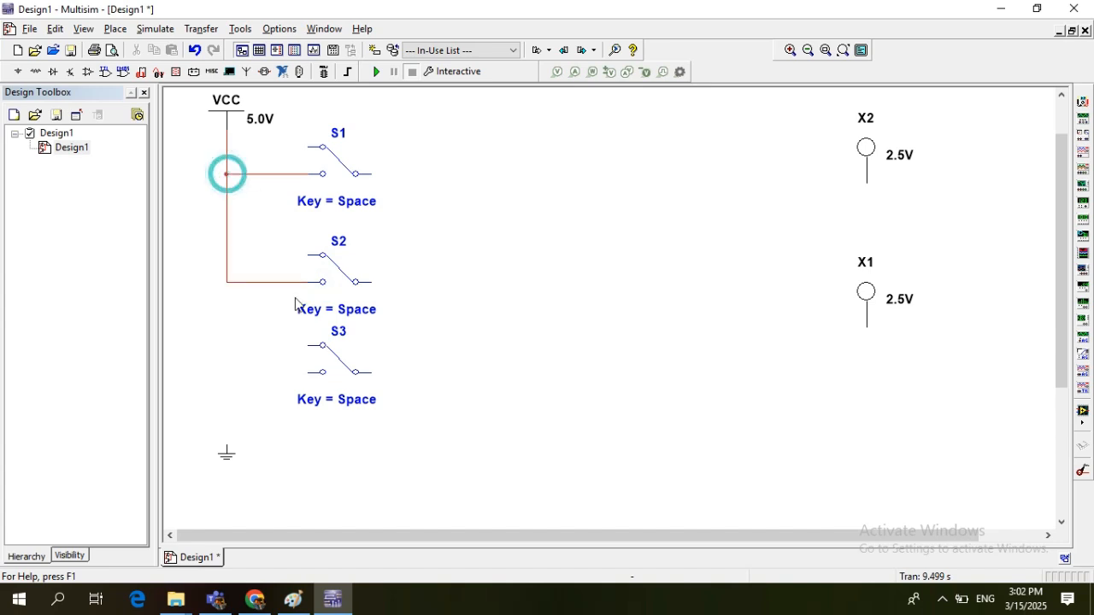
pyautogui.click(308, 372)
pyautogui.click(226, 279)
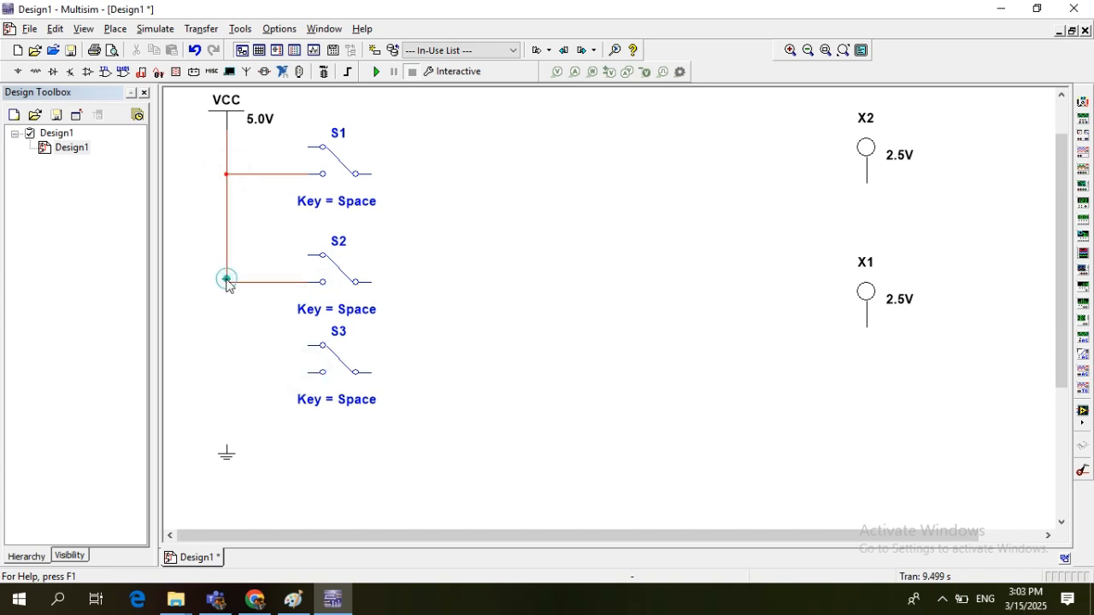
# - Wire the upper contact of S1 to the ground symbol and move the symbol left of the VCC line
pyautogui.click(308, 148)
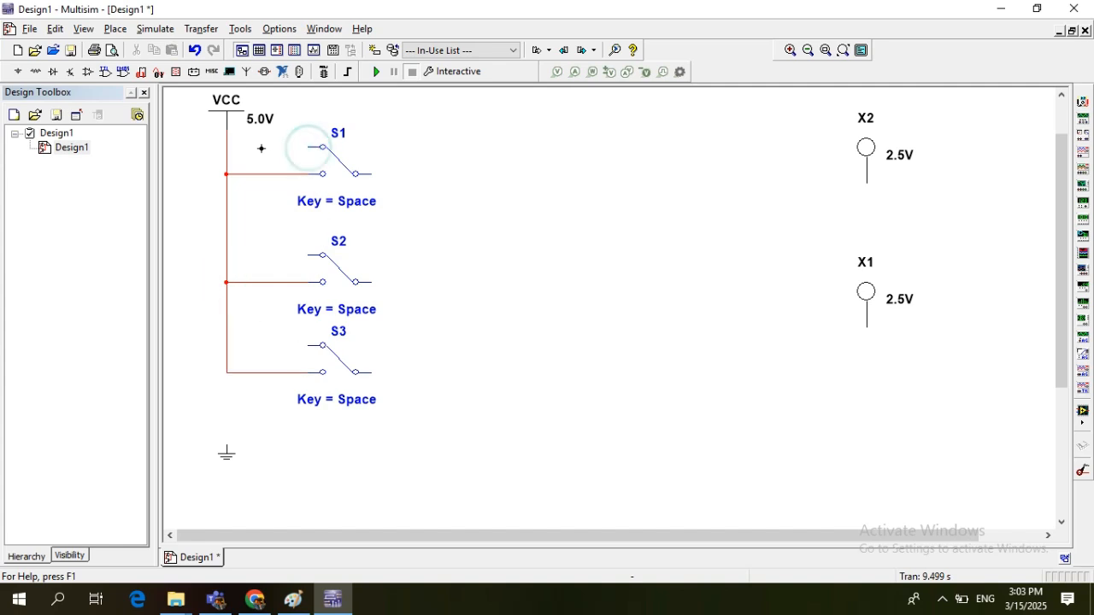
pyautogui.click(214, 148)
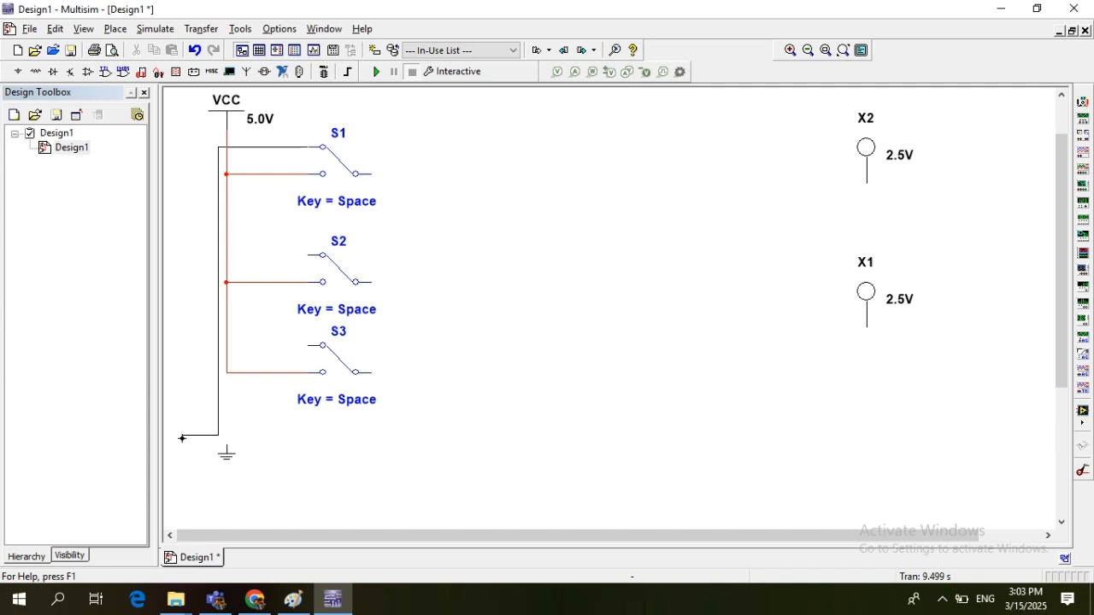
pyautogui.click(227, 445)
pyautogui.click(225, 455)
pyautogui.moveTo(203, 462); pyautogui.dragTo(202, 462)
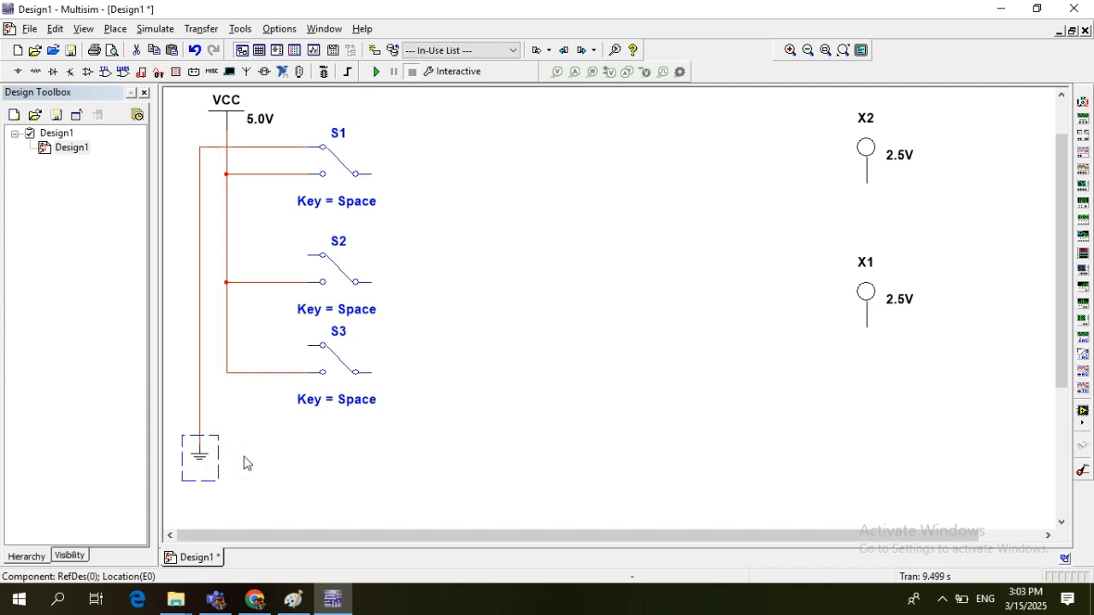
# - Wire the upper contacts of switches S2 and S3 to the vertical ground line
pyautogui.click(308, 255)
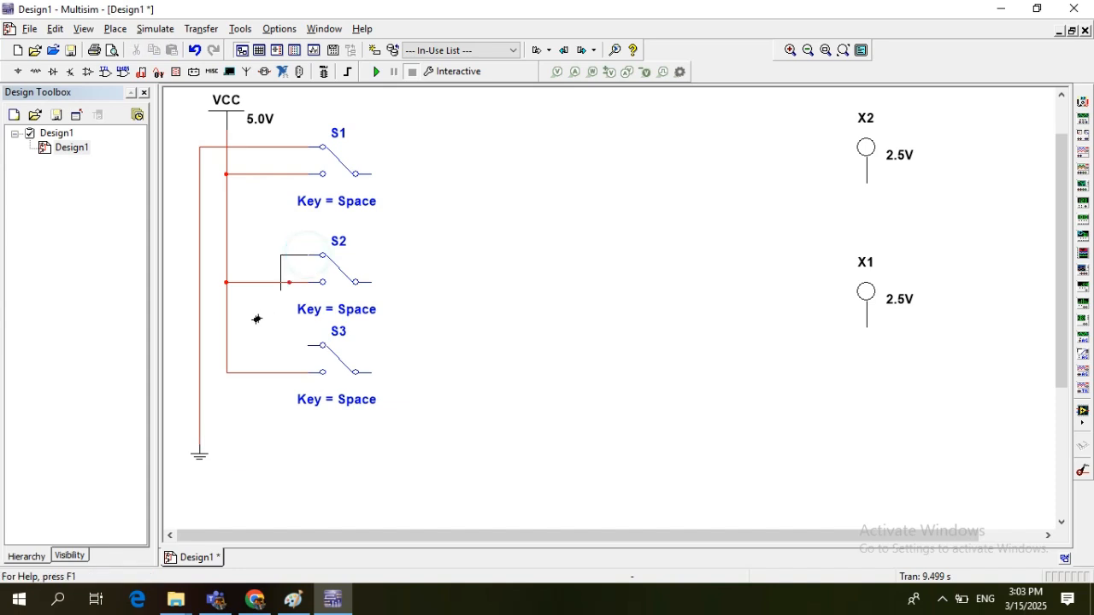
pyautogui.click(200, 254)
pyautogui.click(198, 346)
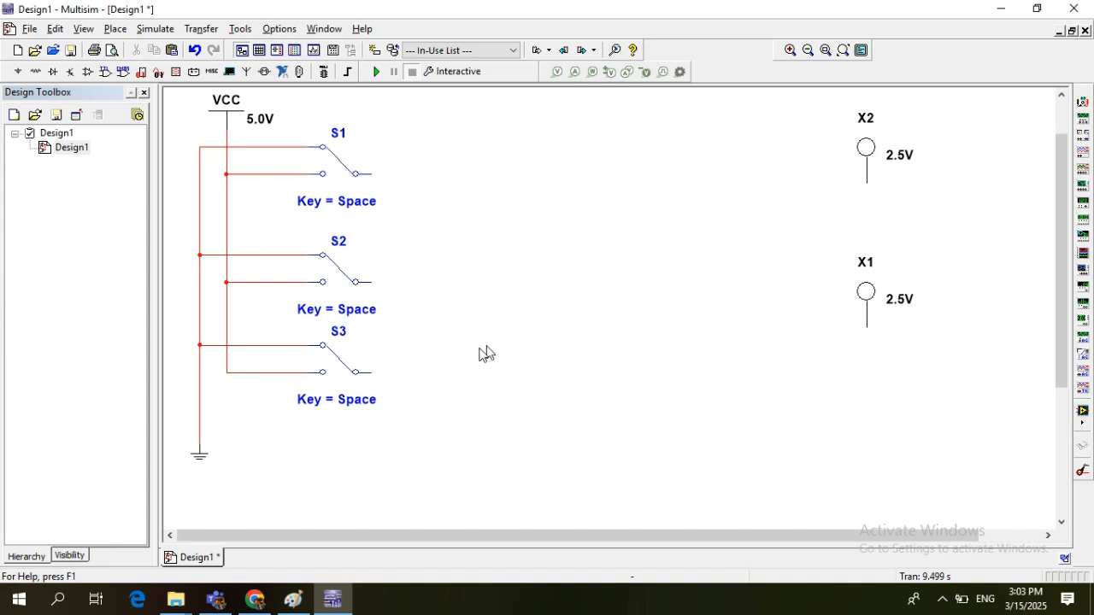
# - Place two 74HC08N_6V AND gates from the 74HC_6V family, section A beside switch S3 and section B of a new chip near probe X1
pyautogui.click(116, 28)
pyautogui.click(127, 49)
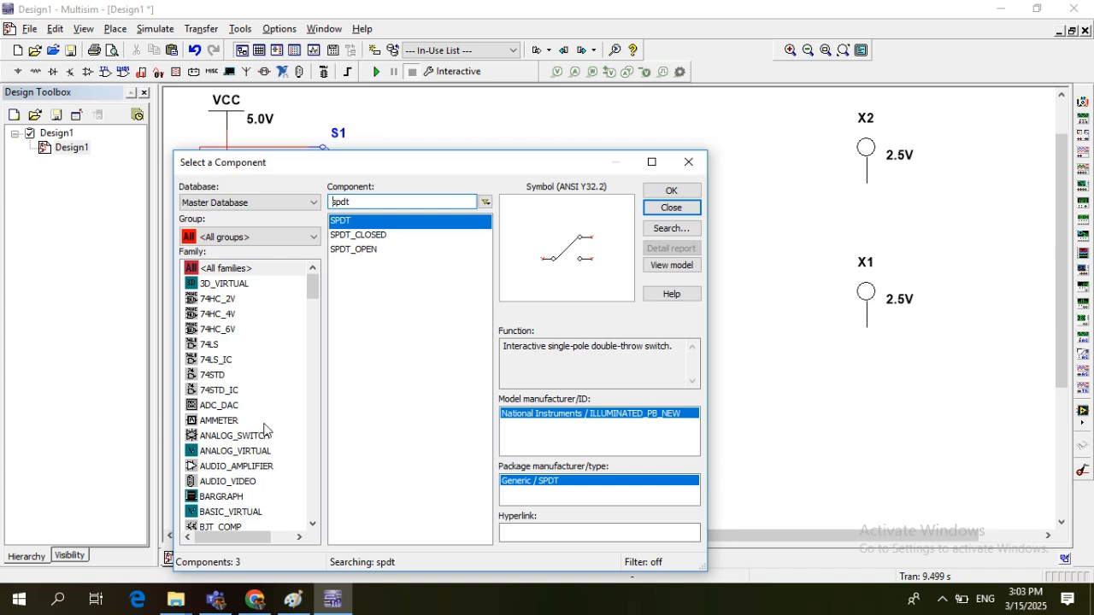
pyautogui.click(221, 393)
pyautogui.click(222, 331)
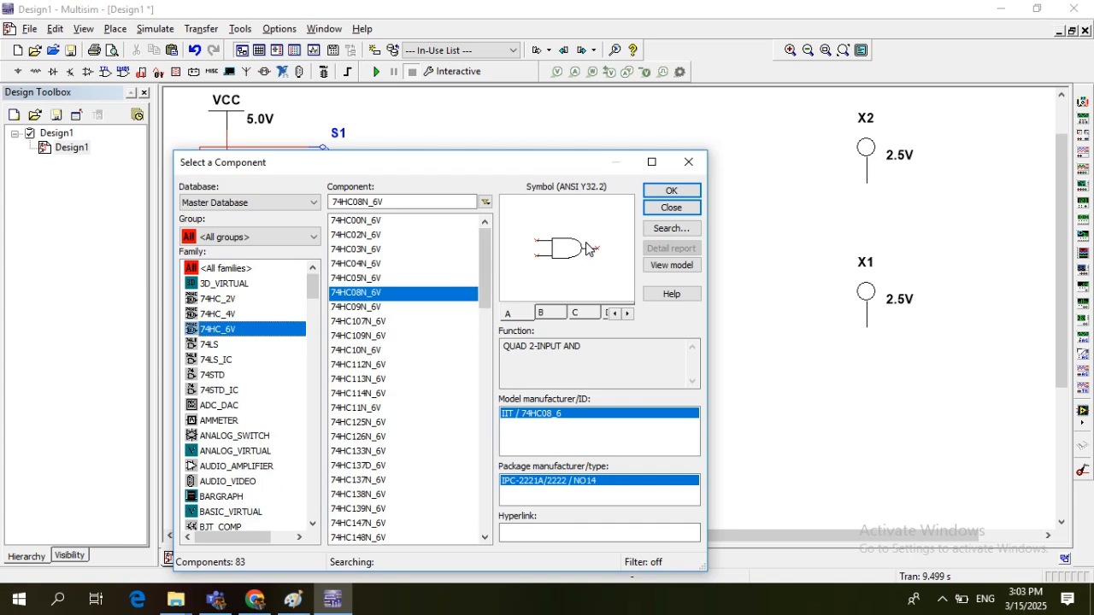
pyautogui.click(672, 192)
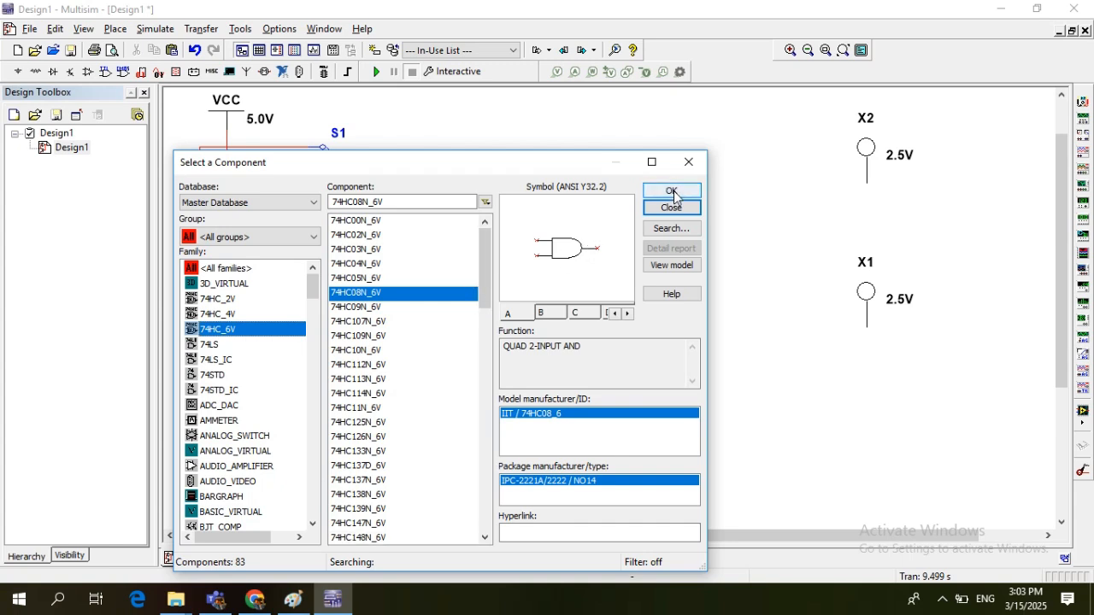
pyautogui.click(672, 192)
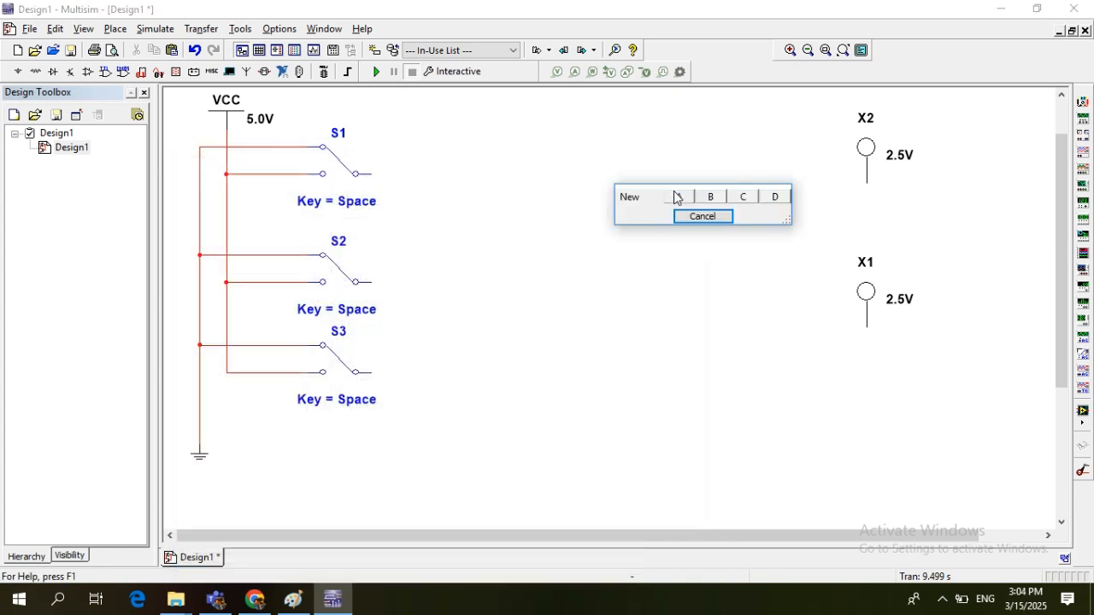
pyautogui.click(679, 200)
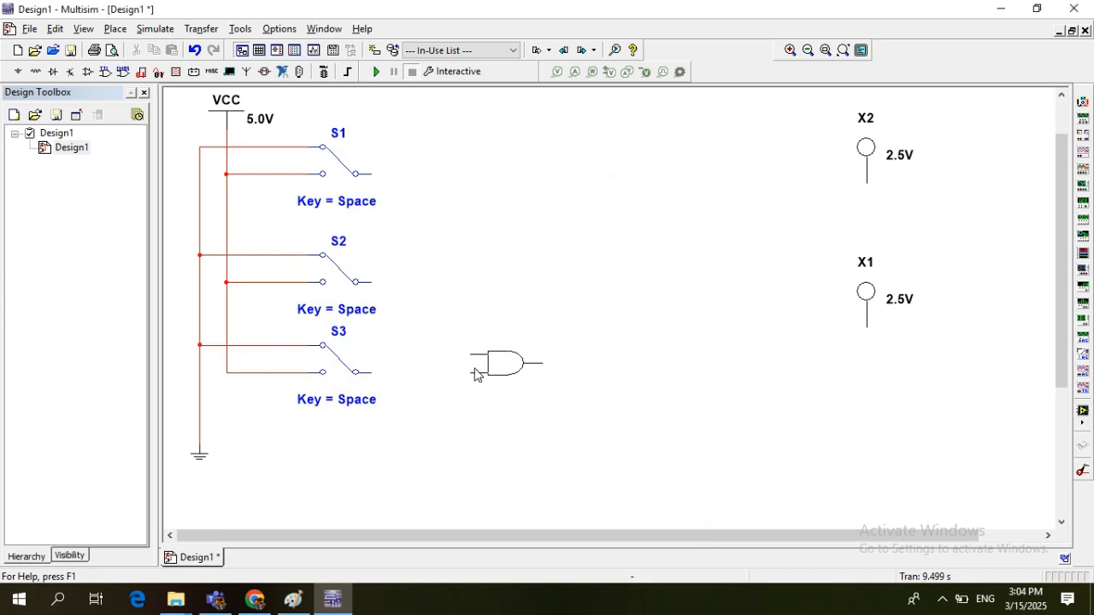
pyautogui.click(467, 377)
pyautogui.press('Escape')
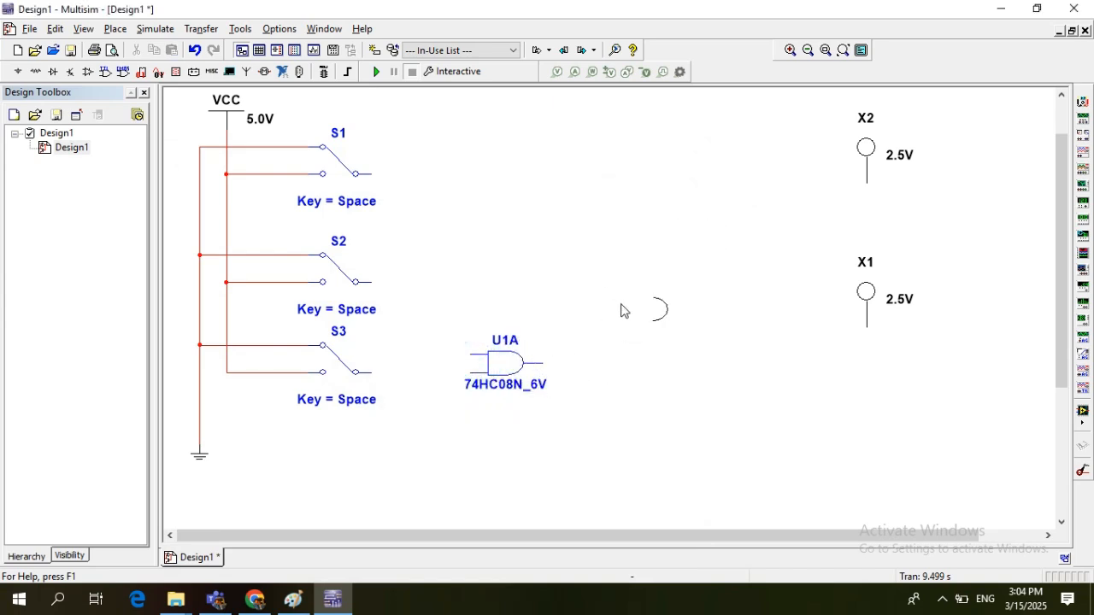
pyautogui.click(644, 306)
pyautogui.click(646, 341)
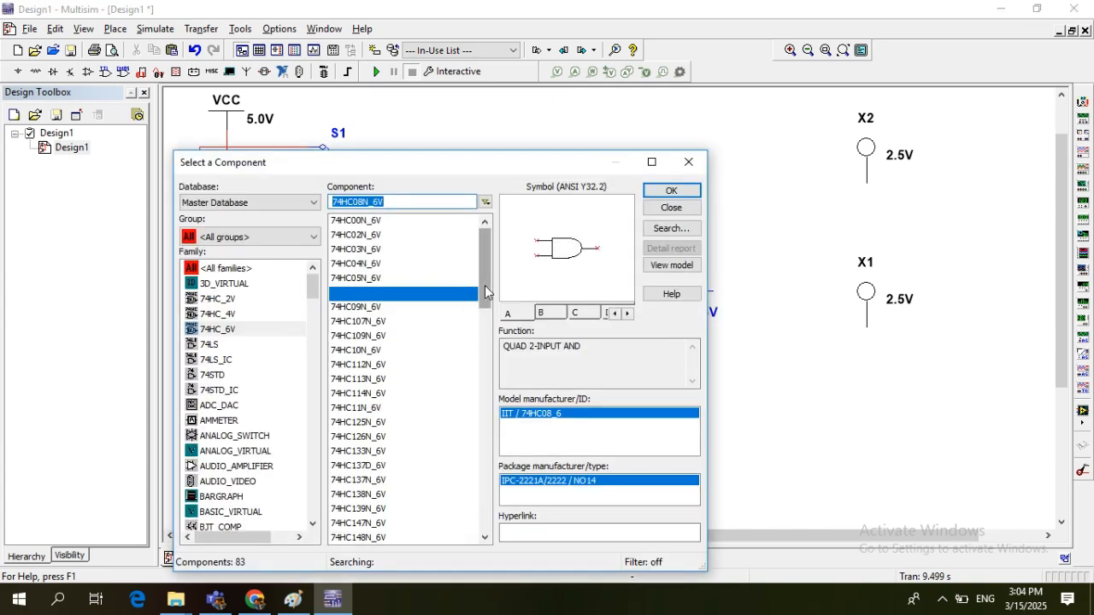
# - Place two 74HC04N_6V inverters, section A above the first AND gate and section B of a new chip above the second
pyautogui.click(376, 221)
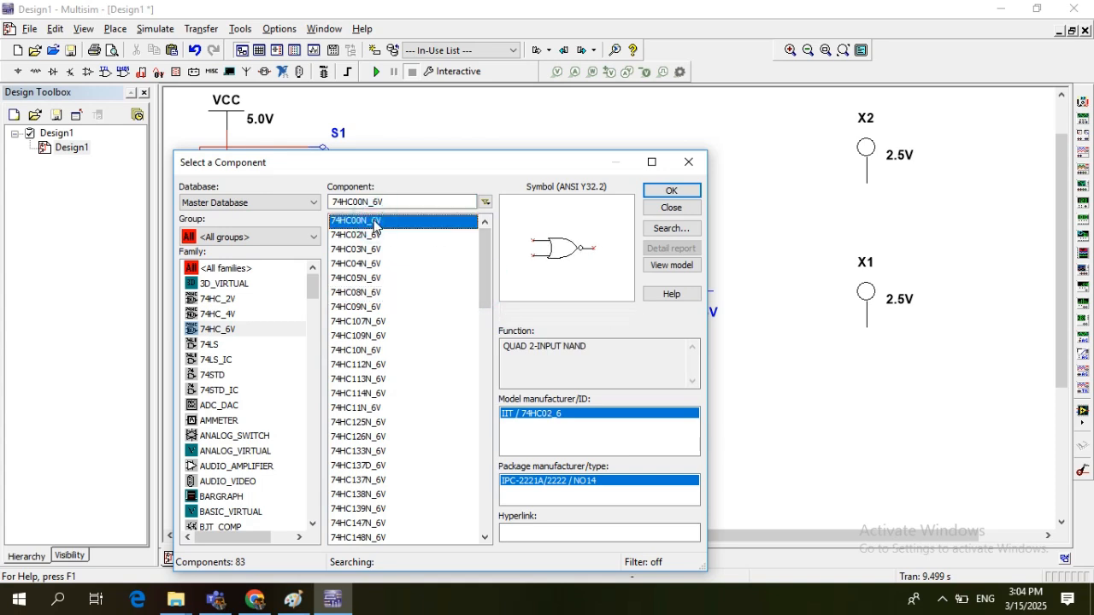
pyautogui.press('Down')
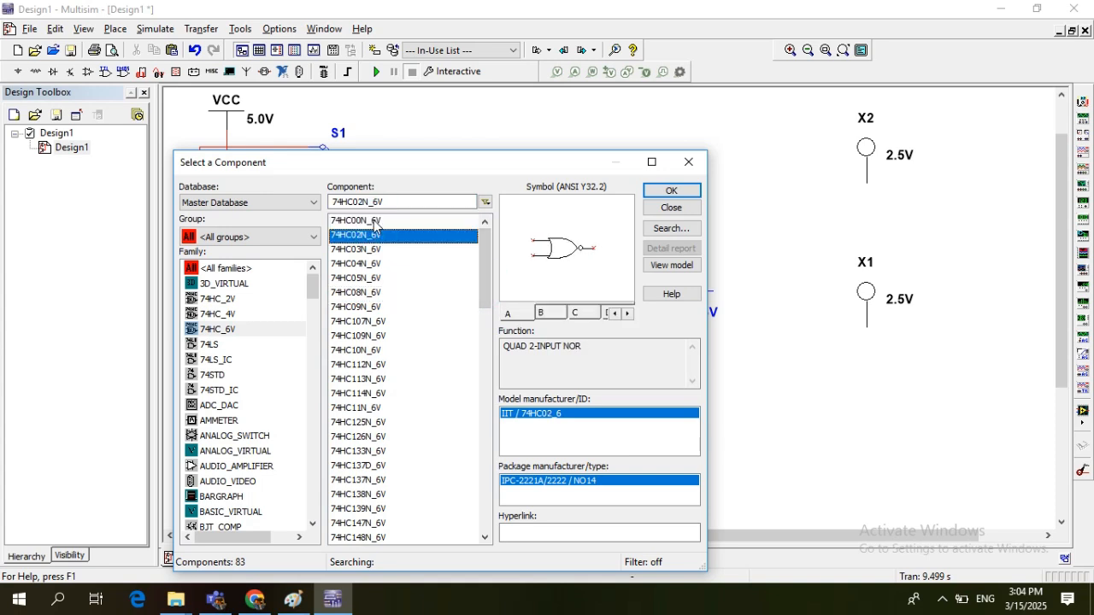
pyautogui.press('Down')
pyautogui.press('Down')
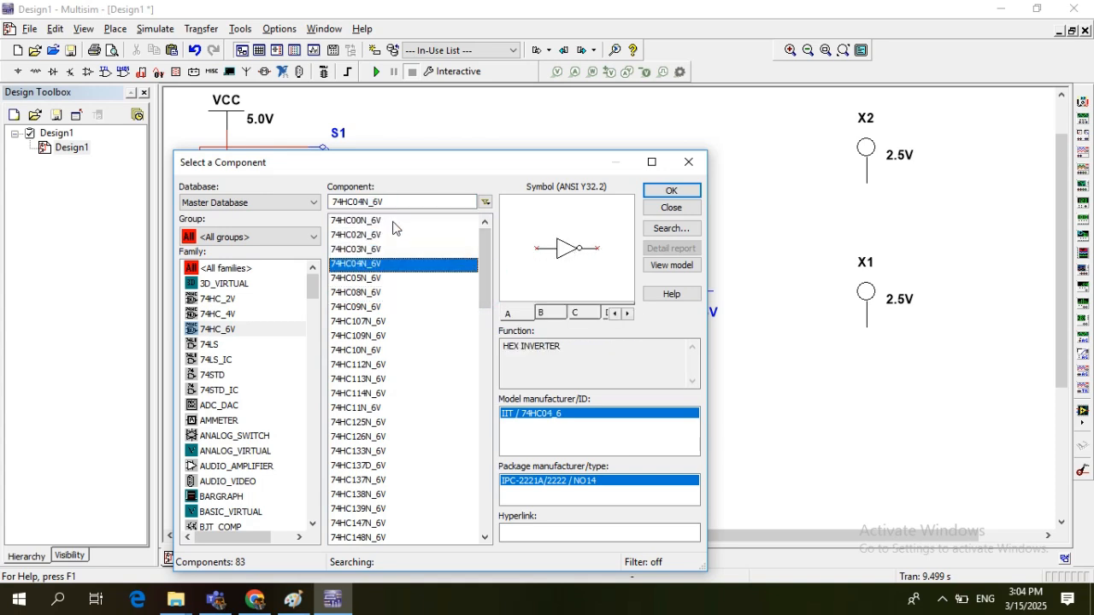
pyautogui.click(677, 188)
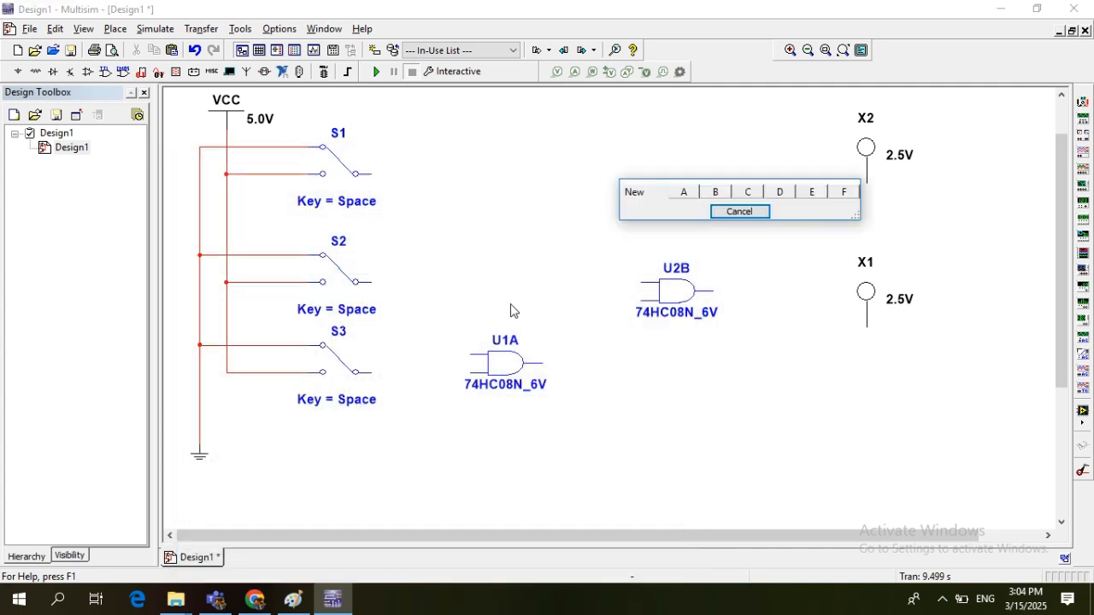
pyautogui.click(686, 188)
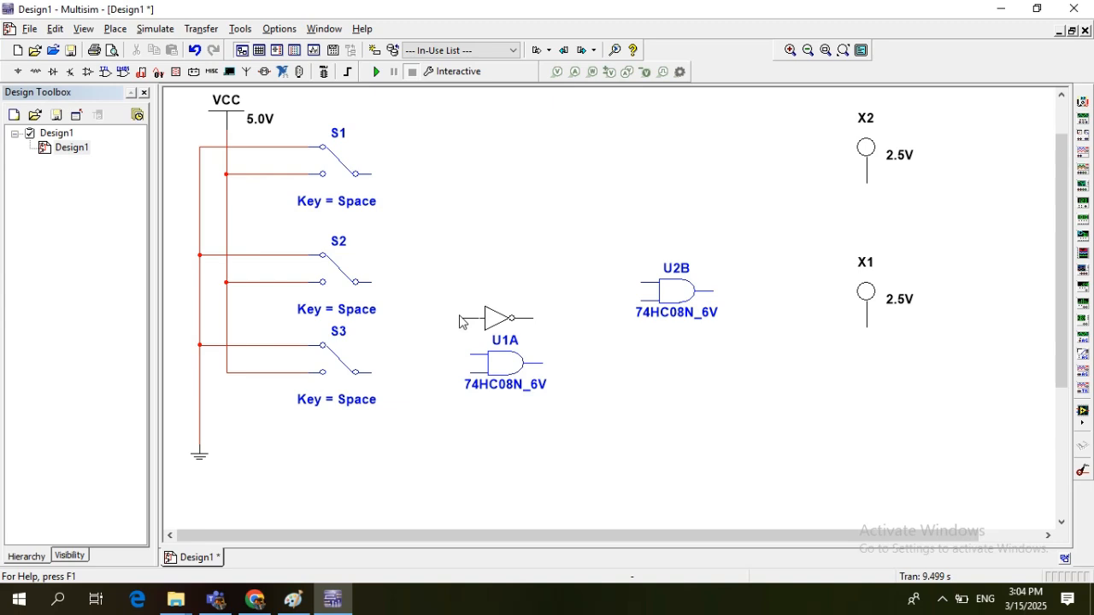
pyautogui.rightClick(459, 315)
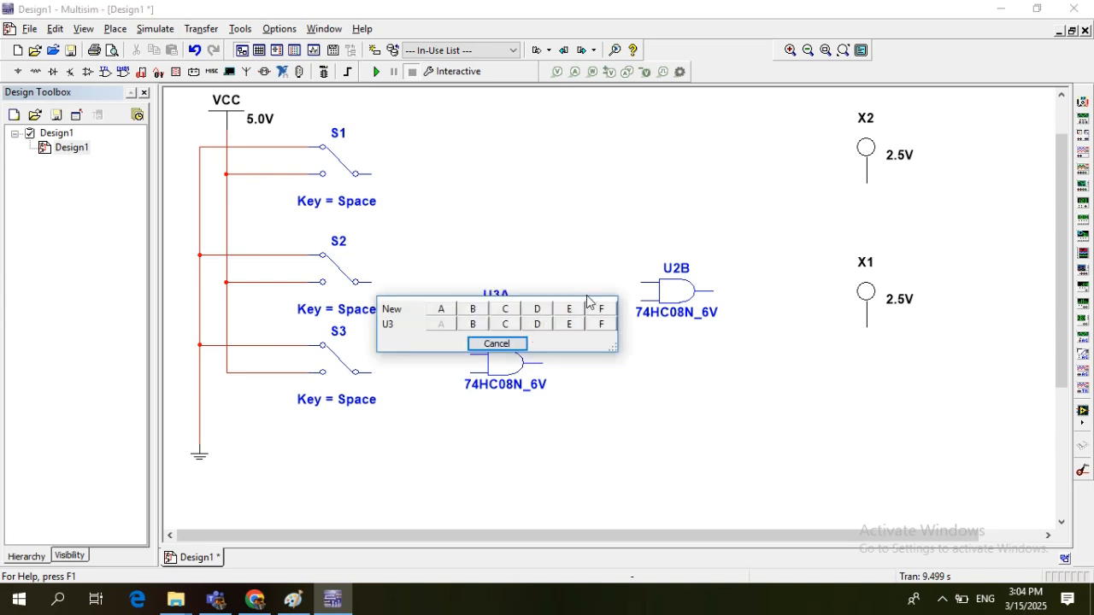
pyautogui.click(471, 317)
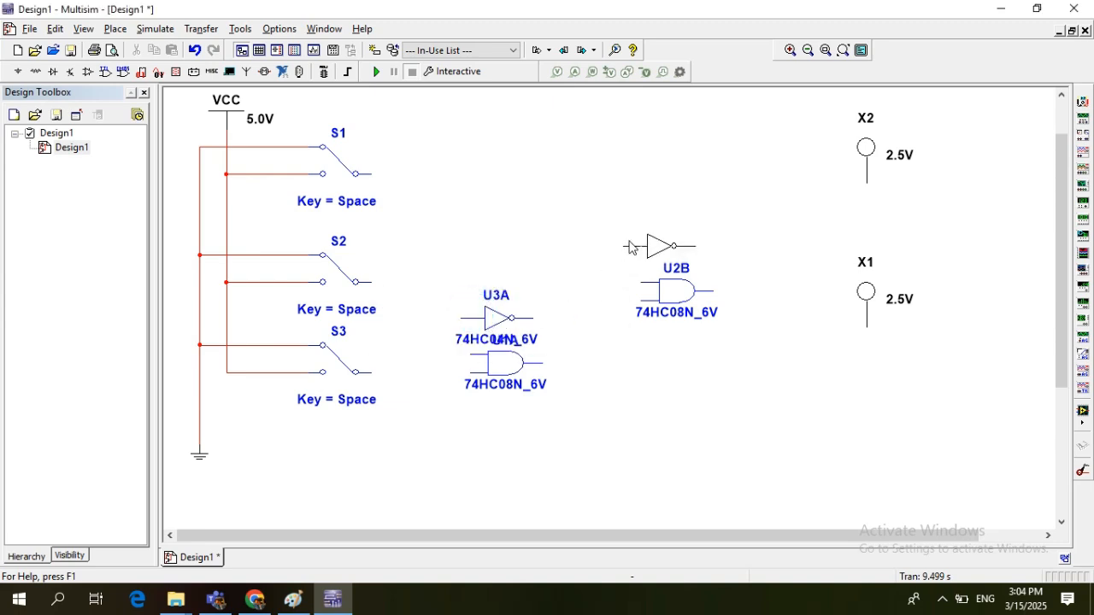
pyautogui.click(631, 241)
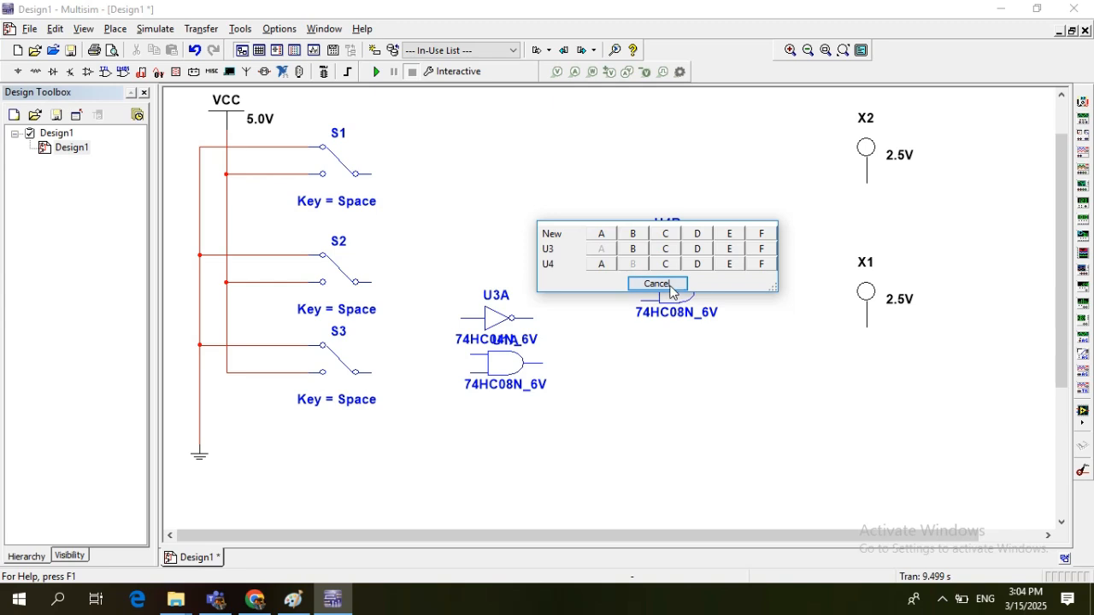
pyautogui.click(663, 283)
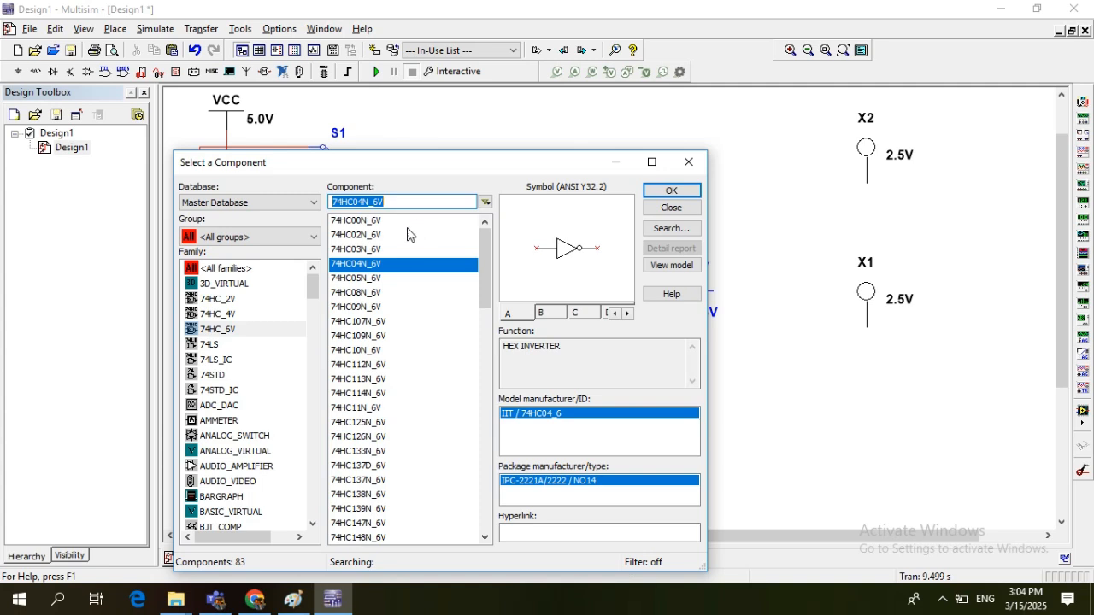
# - Examine the symbols and functions of the 74HC_6V components from 74HC00N_6V to 74HC114N_6V
pyautogui.click(354, 222)
pyautogui.press('Down')
pyautogui.press('Down')
pyautogui.press('Up')
pyautogui.press('Down')
pyautogui.press('Down')
pyautogui.press('Down')
pyautogui.press('Down')
pyautogui.press('Down')
pyautogui.press('Down')
pyautogui.press('Down')
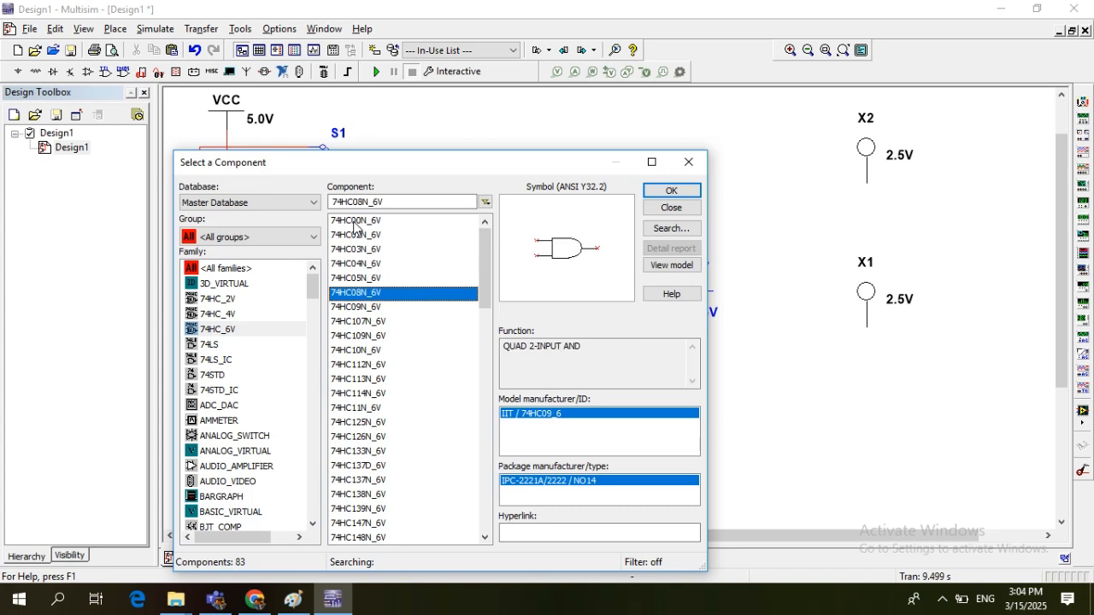
pyautogui.press('Down')
pyautogui.press('Down')
pyautogui.press('Down')
pyautogui.press('Down')
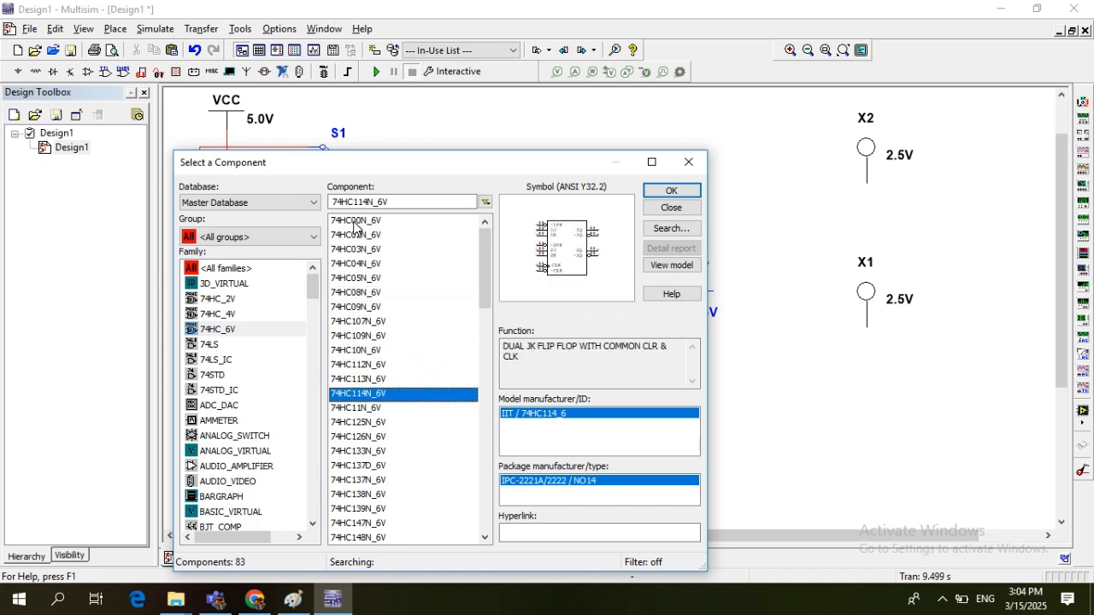
# - Place two 74HC86N_6V XOR gates level with switch S1, section A beside it and section B of a new chip near probe X2
pyautogui.moveTo(484, 282); pyautogui.dragTo(489, 555)
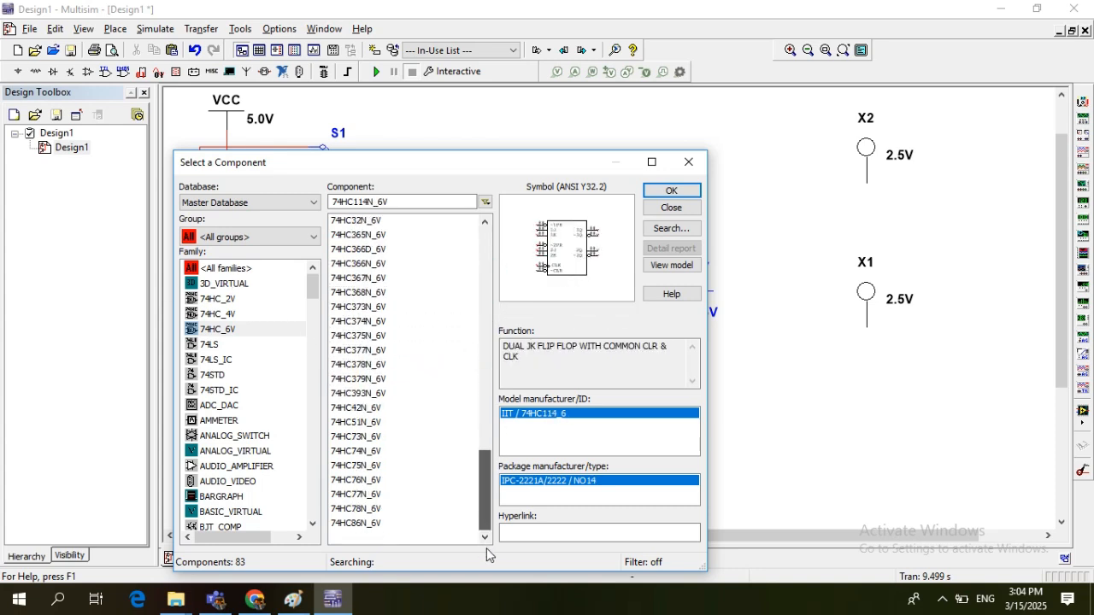
pyautogui.click(369, 523)
pyautogui.click(671, 190)
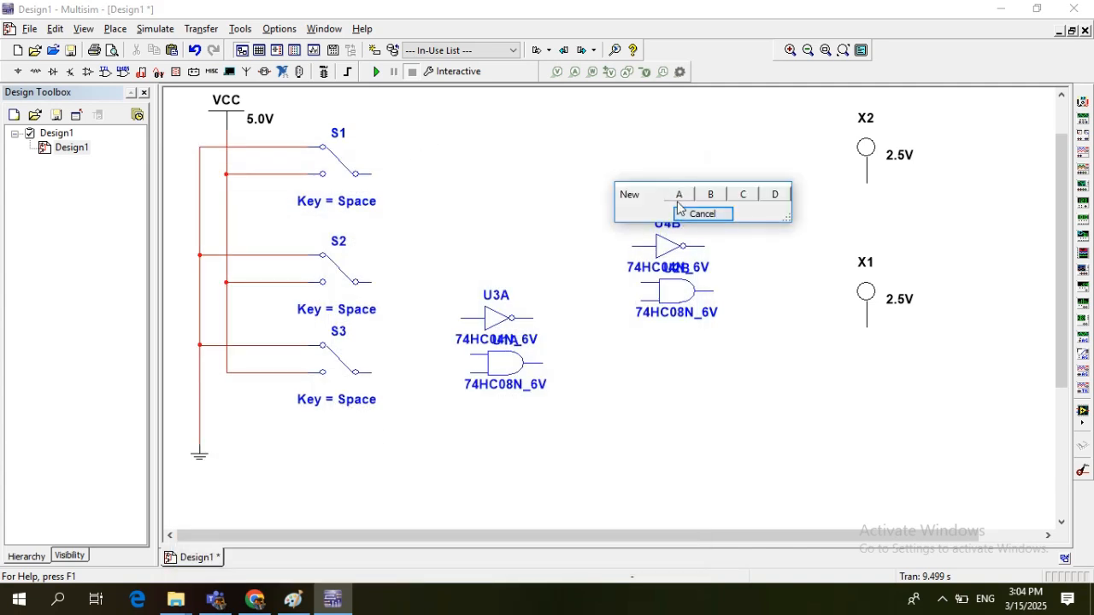
pyautogui.click(680, 194)
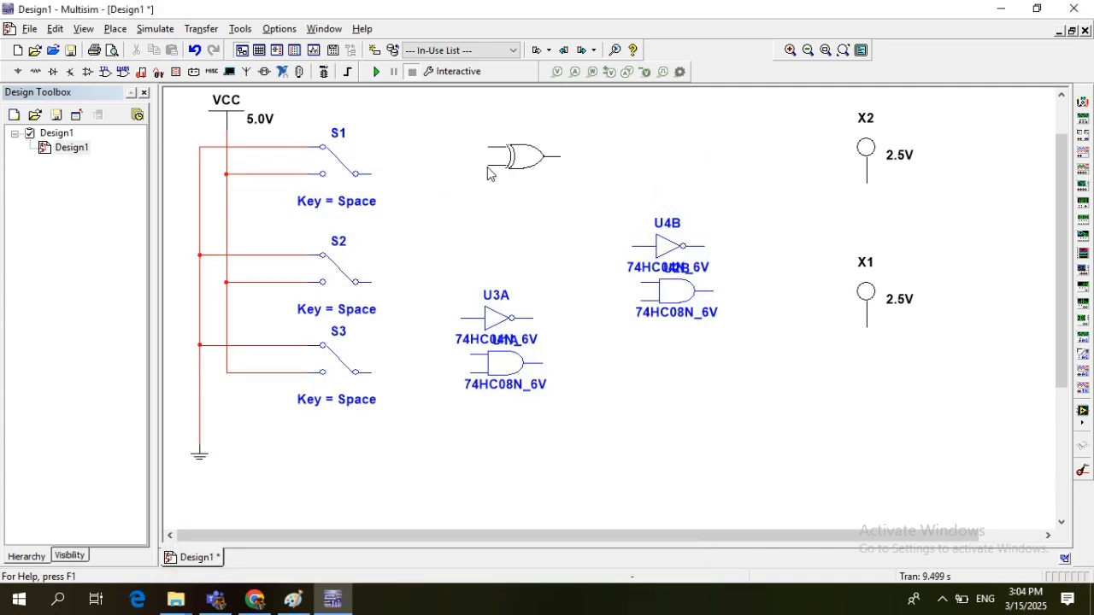
pyautogui.click(479, 168)
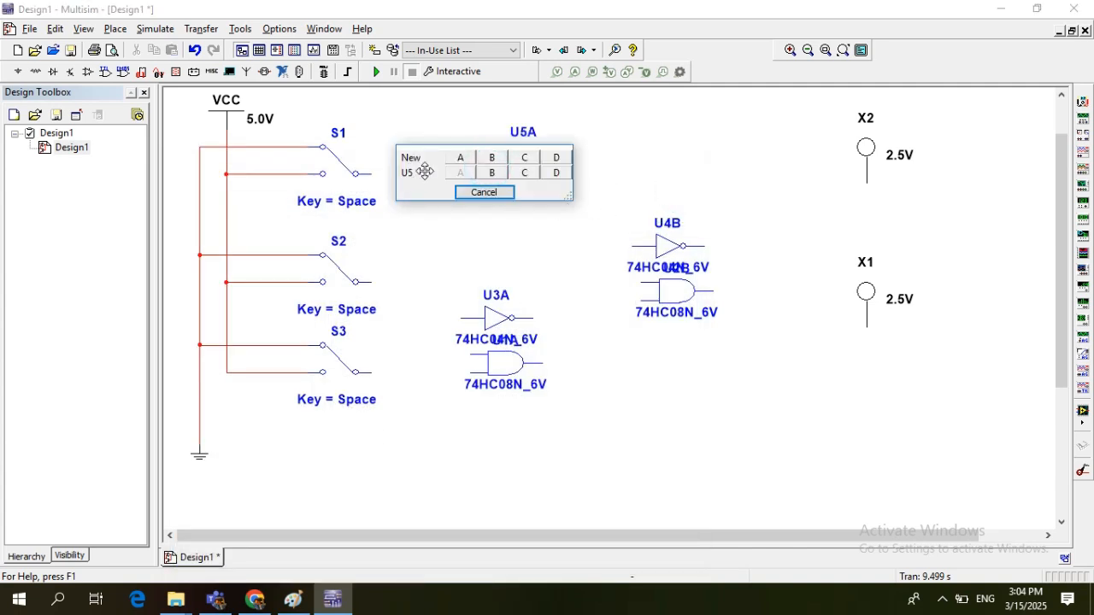
pyautogui.click(491, 173)
pyautogui.click(680, 169)
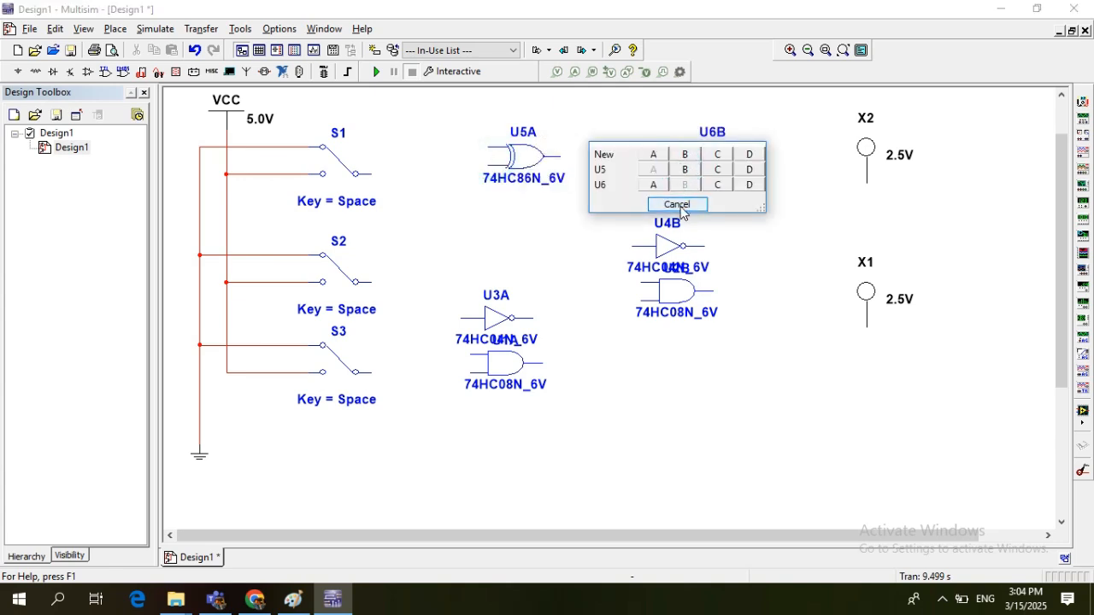
pyautogui.click(680, 204)
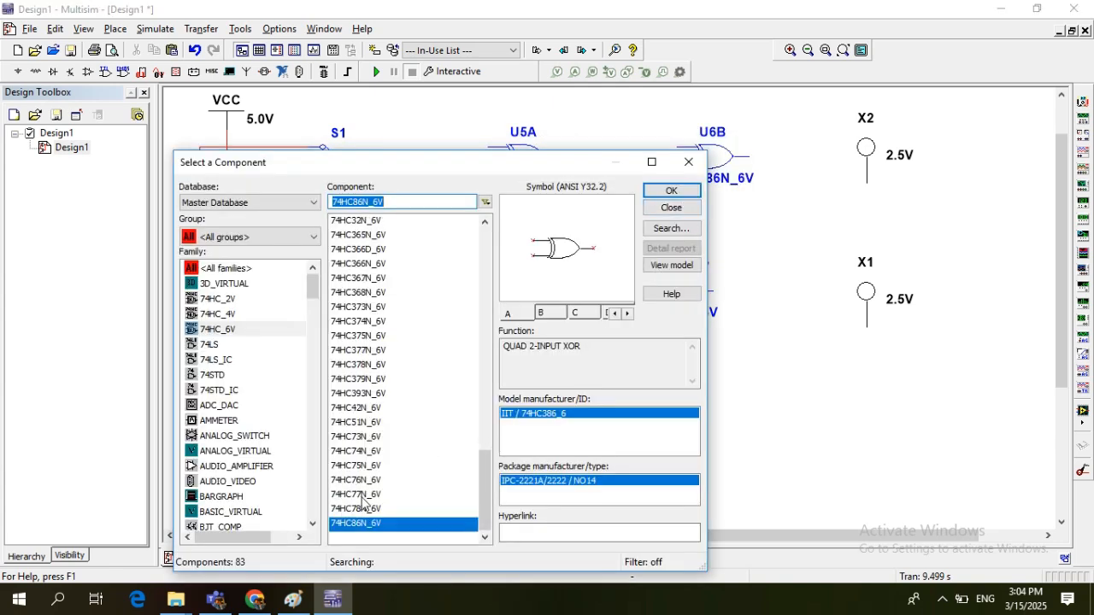
# - Place section A of a 74HC32N_6V two-input OR gate from the 74HC_6V family beside probe X1
pyautogui.click(375, 509)
pyautogui.press('Up')
pyautogui.press('Up')
pyautogui.press('Up')
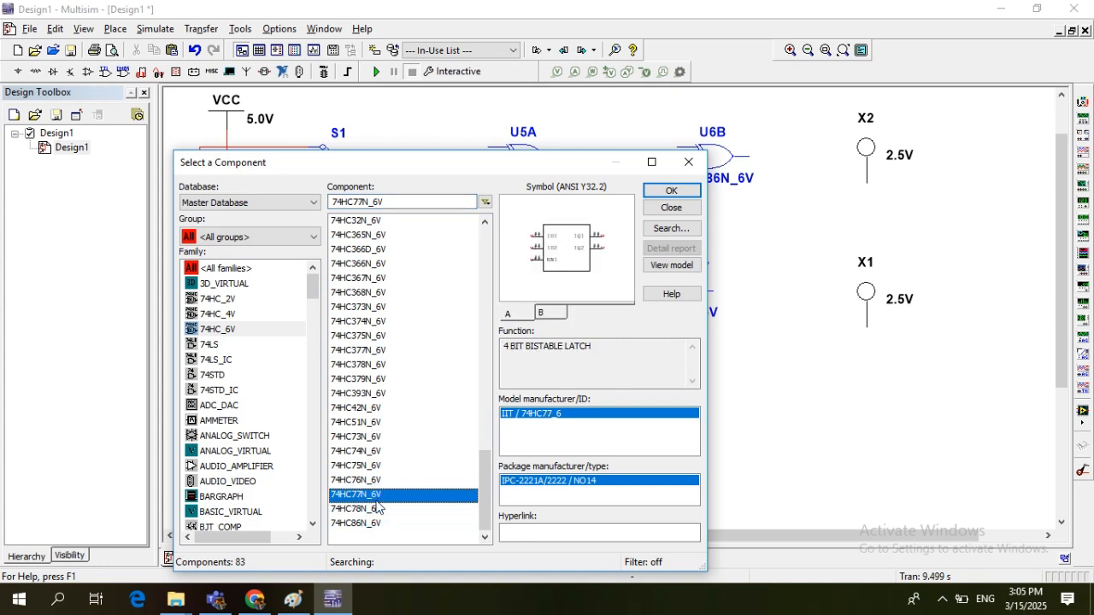
pyautogui.press('Up')
pyautogui.press('Up')
pyautogui.press('Up')
pyautogui.press('pageup')
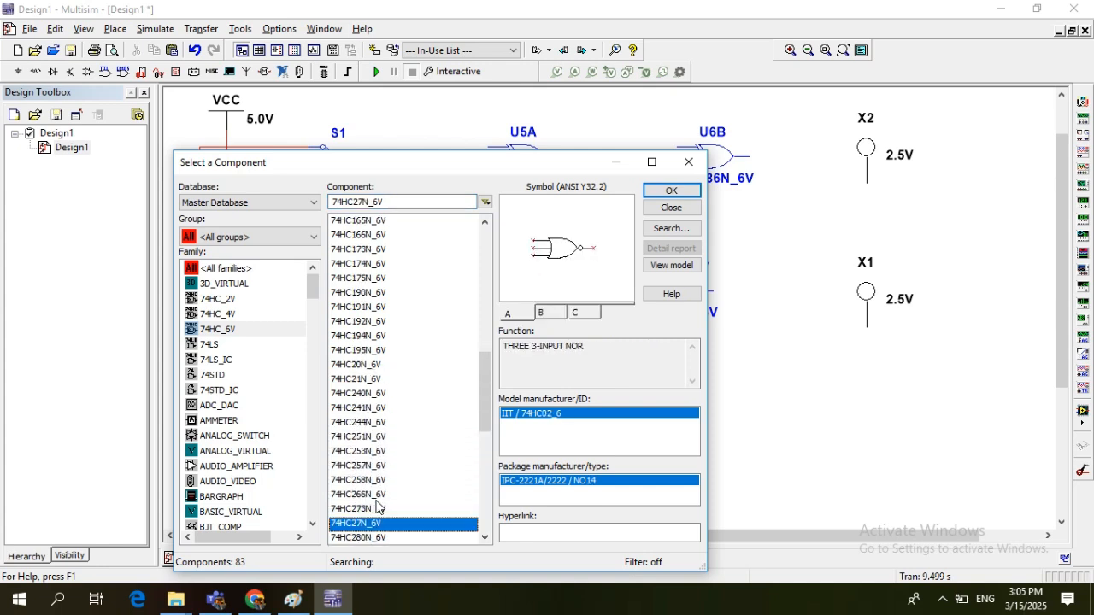
pyautogui.press('Down')
pyautogui.press('Down')
pyautogui.press('Down')
pyautogui.press('Down')
pyautogui.press('Down')
pyautogui.press('Down')
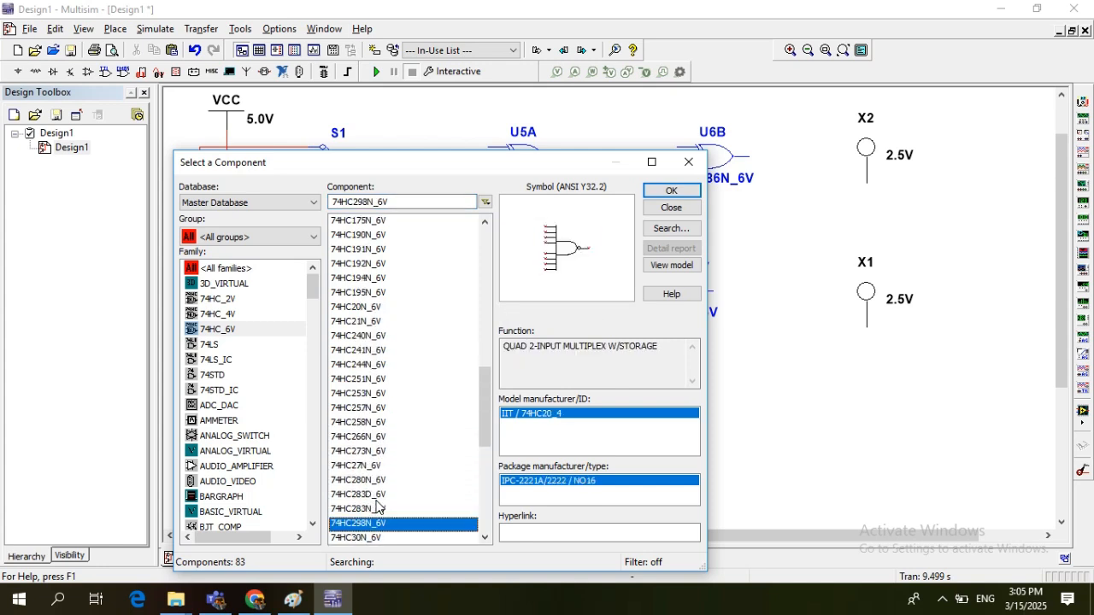
pyautogui.press('Down')
pyautogui.press('Up')
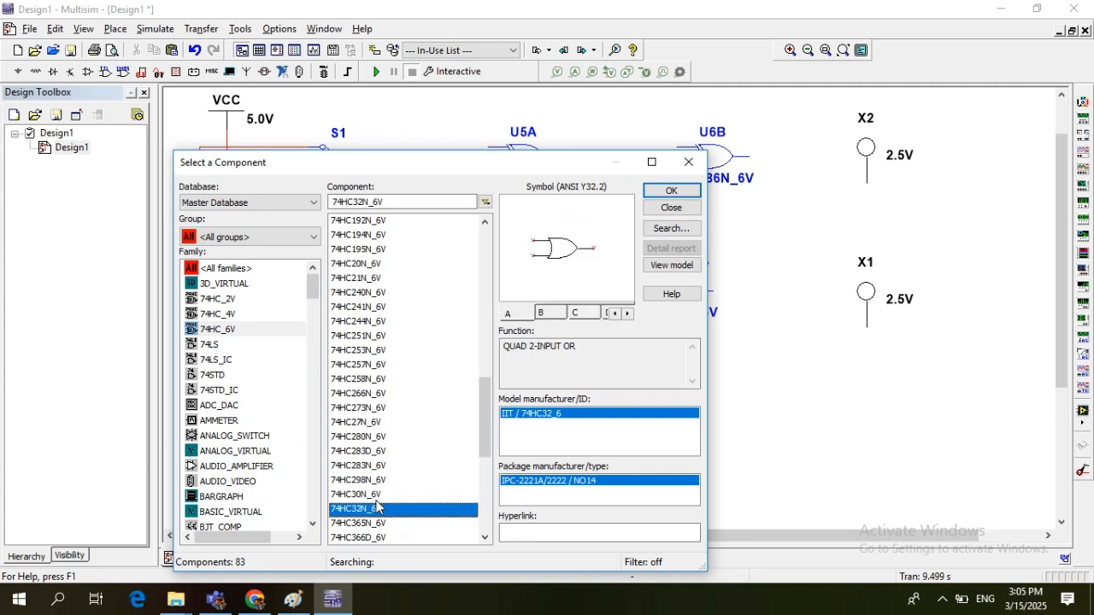
pyautogui.click(666, 190)
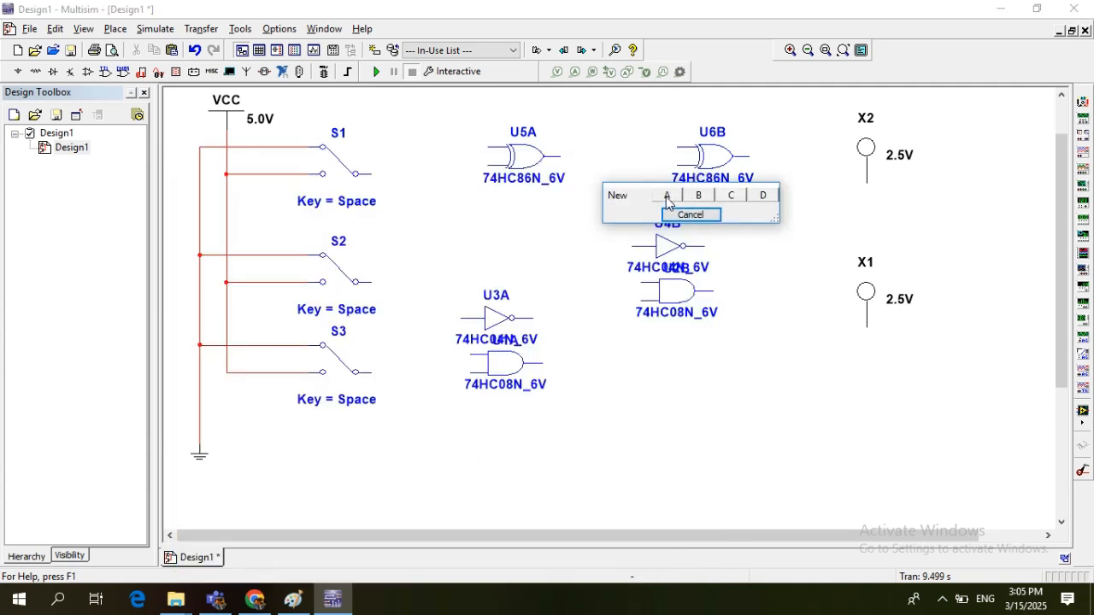
pyautogui.click(691, 215)
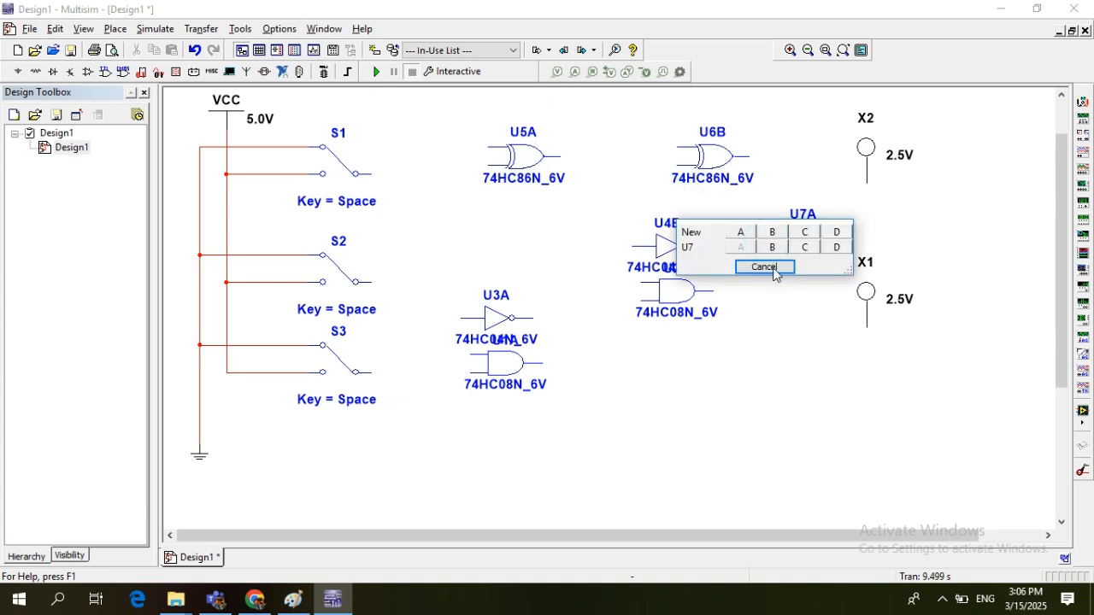
pyautogui.click(765, 267)
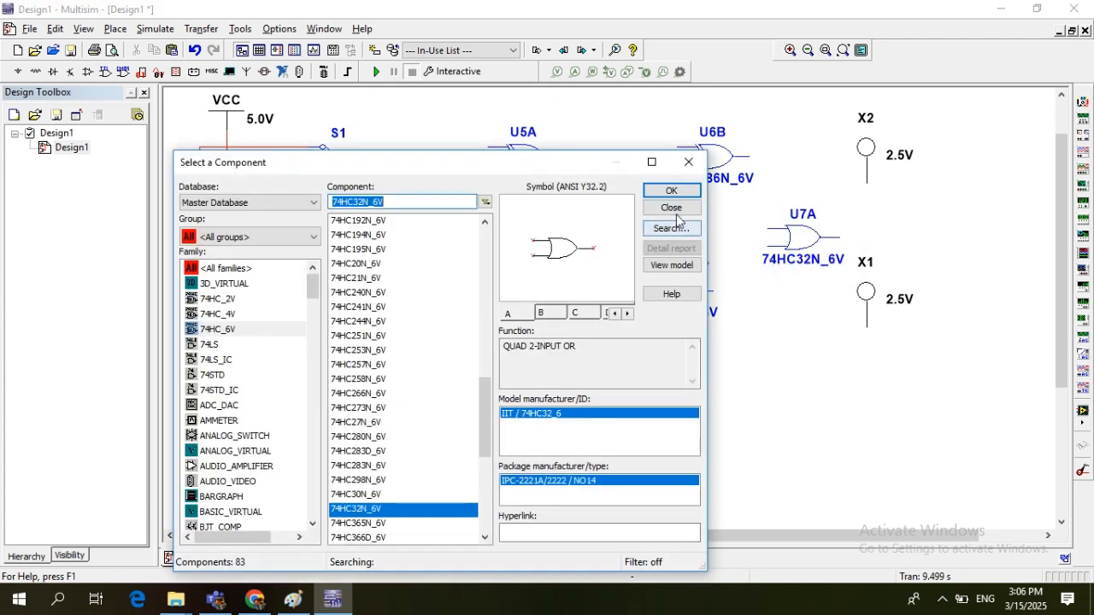
pyautogui.click(672, 211)
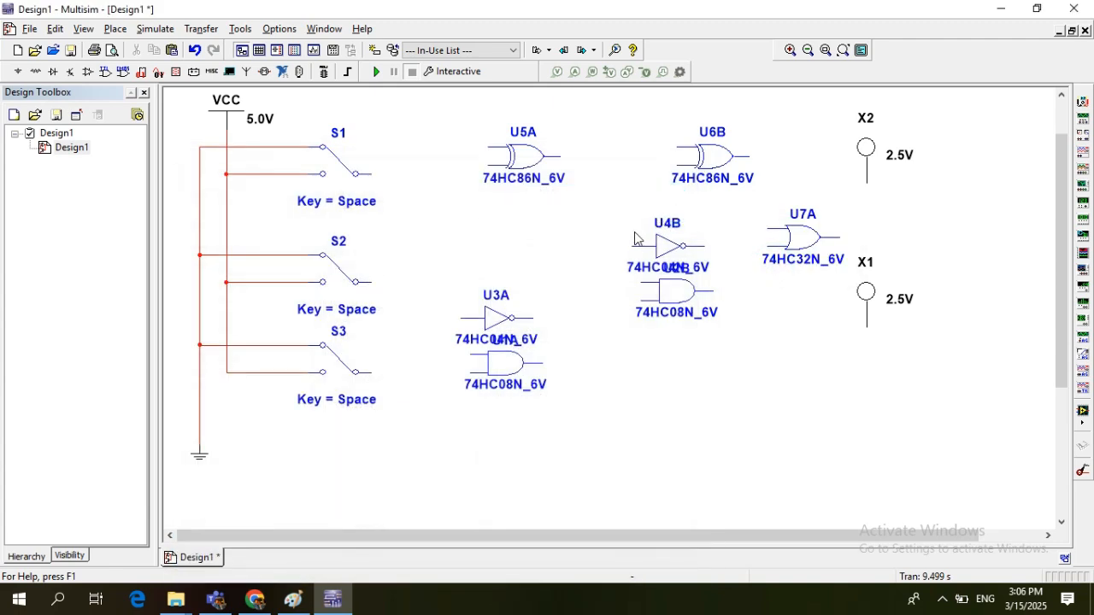
# - Wire switch S1's output to the upper input of XOR gate U5A and align the gate so the wire runs straight
pyautogui.moveTo(530, 156)
pyautogui.mouseDown()
pyautogui.moveTo(485, 159)
pyautogui.moveTo(510, 154)
pyautogui.mouseUp()
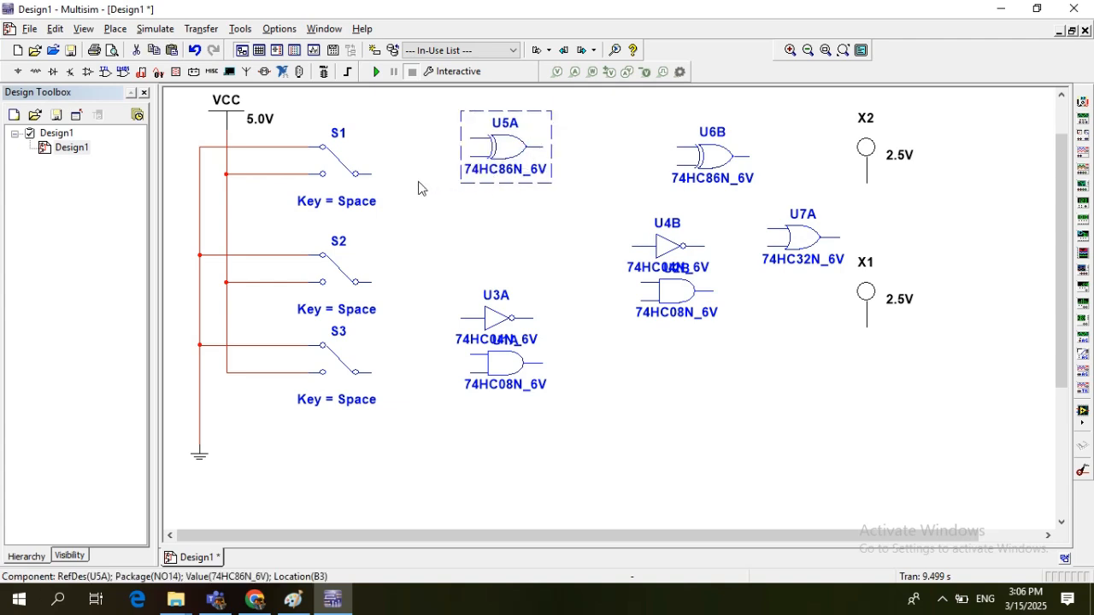
pyautogui.click(372, 174)
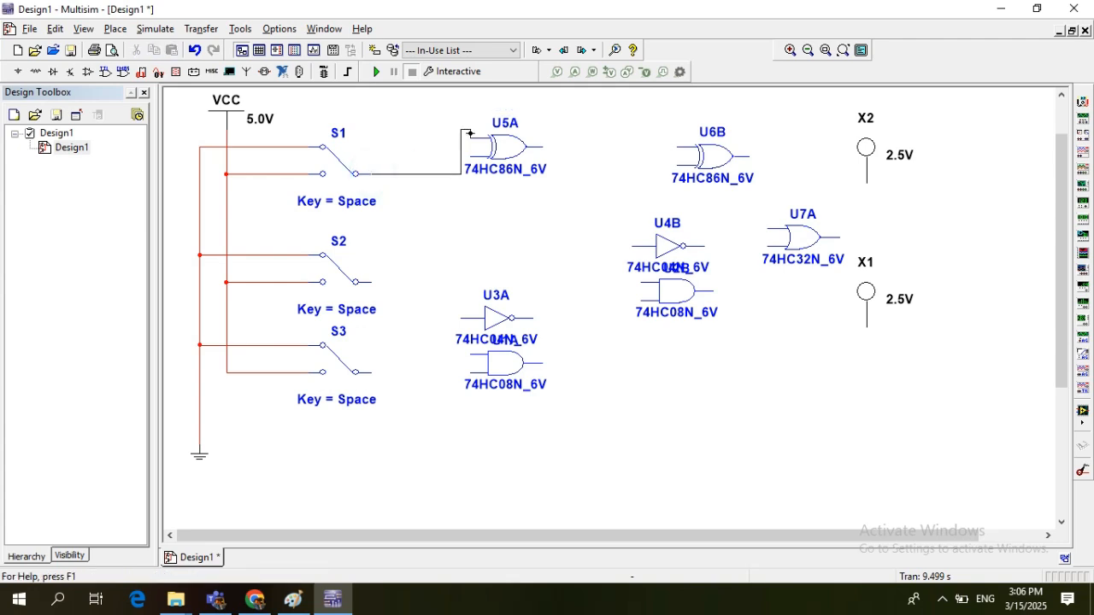
pyautogui.click(470, 140)
pyautogui.moveTo(509, 154); pyautogui.dragTo(514, 176)
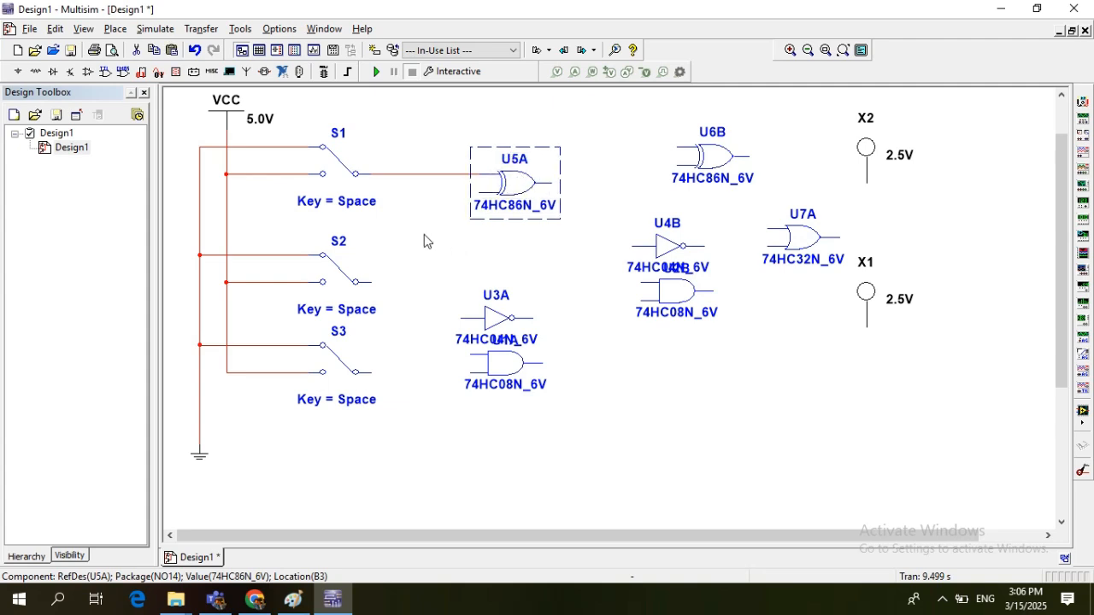
pyautogui.click(370, 282)
pyautogui.click(388, 199)
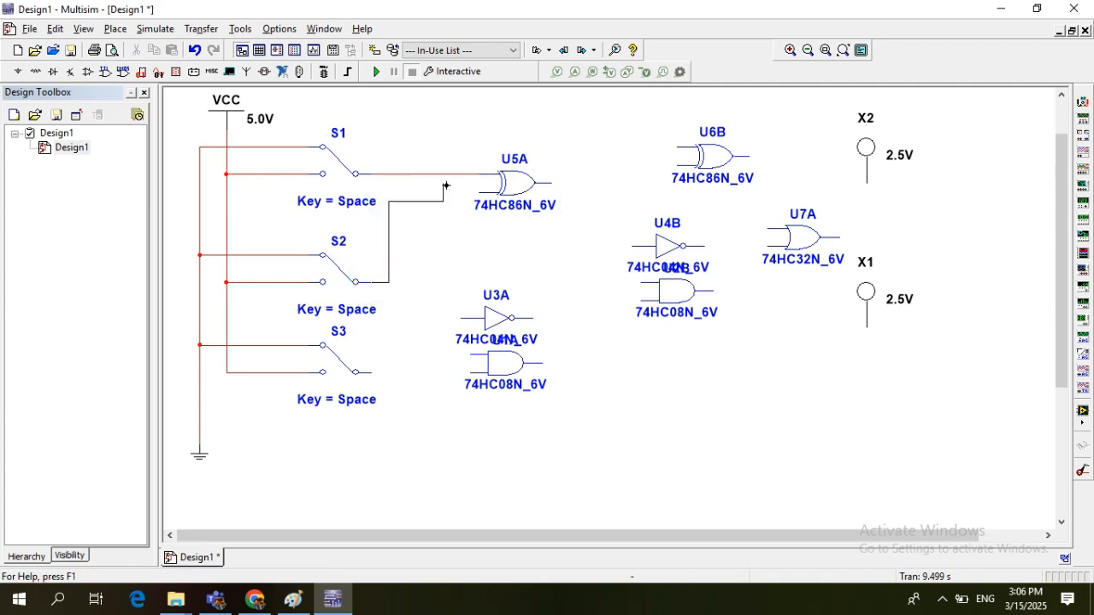
pyautogui.press('Escape')
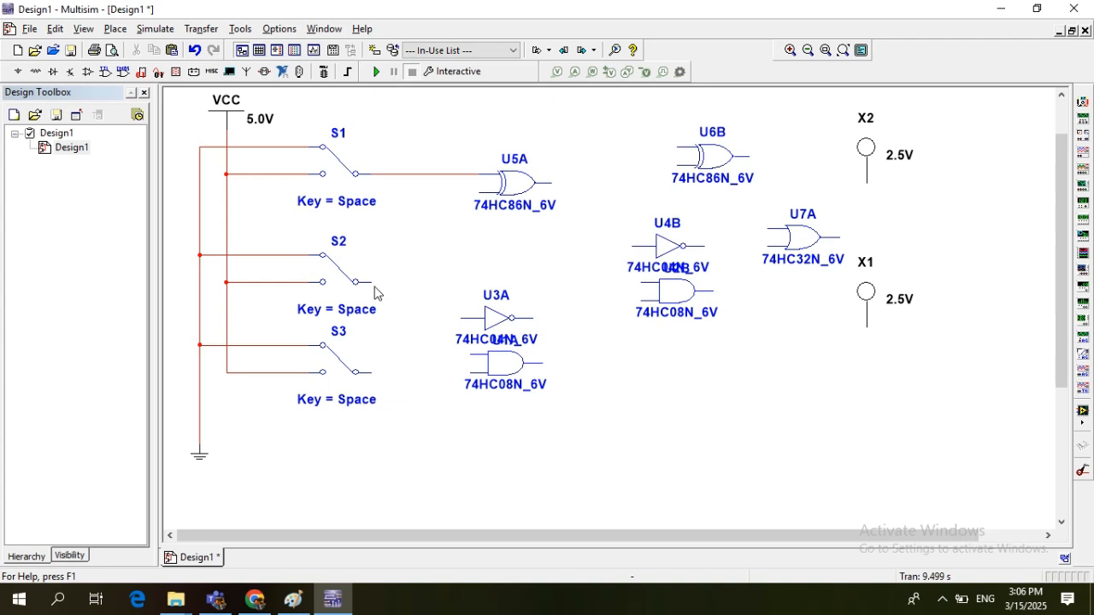
# - Wire switch S2's output to the lower input of XOR gate U5A
pyautogui.click(372, 282)
pyautogui.click(390, 189)
pyautogui.click(480, 192)
# - Shift inverter U3A slightly left and wire its input to the line between switch S1 and XOR gate U5A
pyautogui.moveTo(497, 324); pyautogui.dragTo(479, 321)
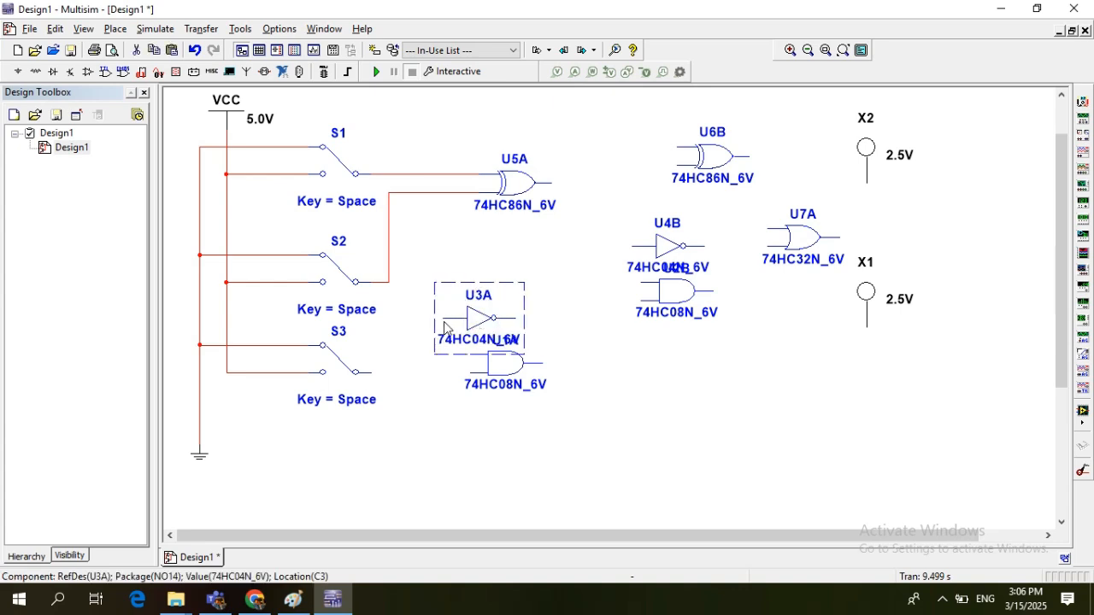
pyautogui.click(443, 322)
pyautogui.click(441, 318)
pyautogui.click(445, 319)
pyautogui.click(444, 197)
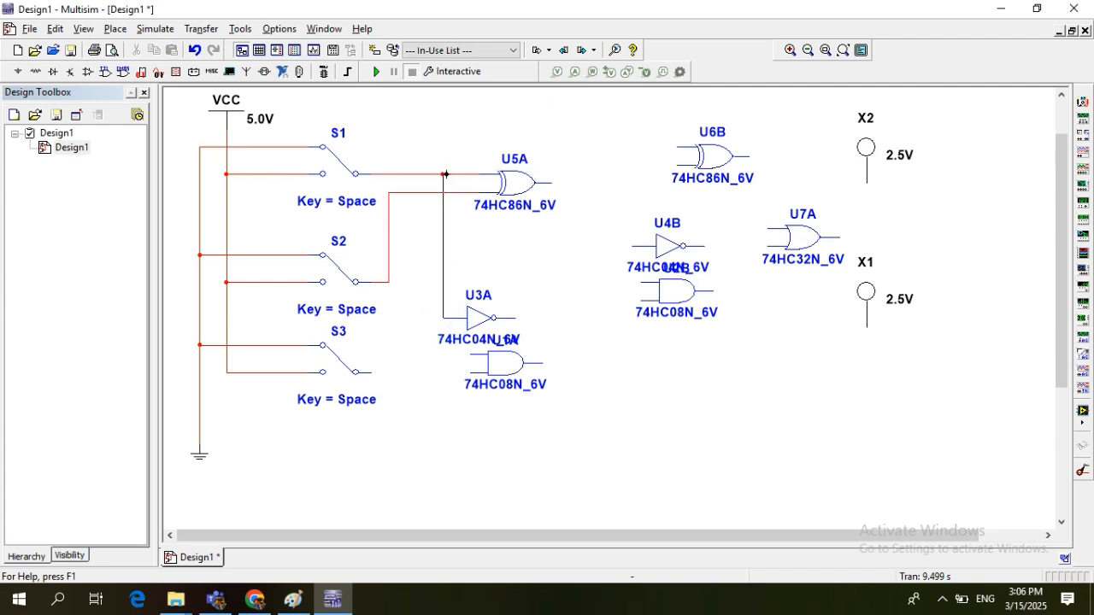
pyautogui.click(444, 175)
# - Move AND gate U1A right of inverter U3A and wire its inputs to U3A's output and switch S2's output line
pyautogui.moveTo(506, 366); pyautogui.dragTo(592, 361)
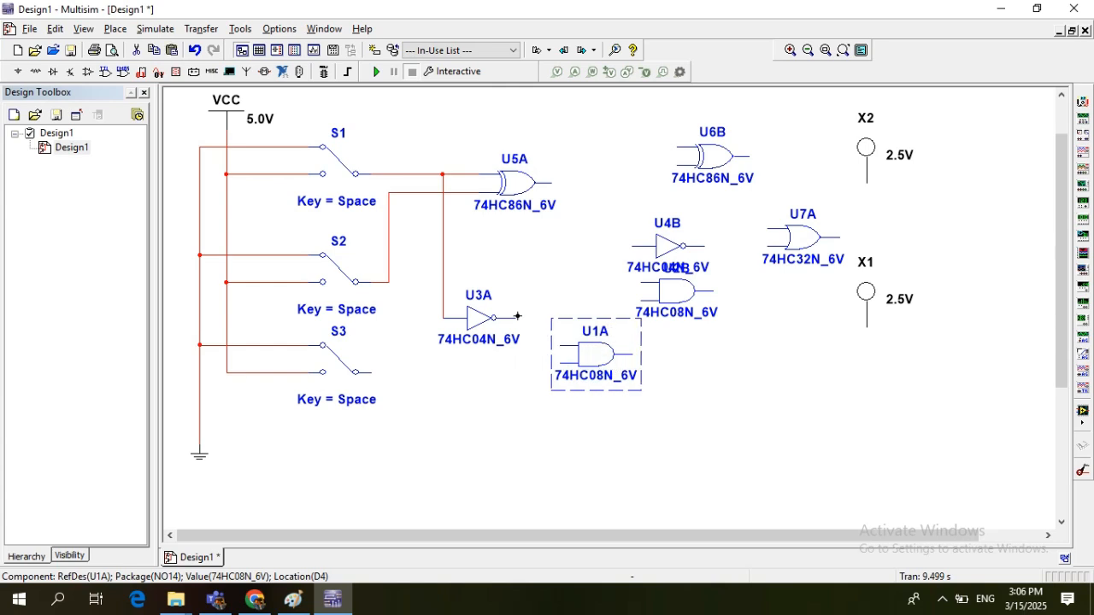
pyautogui.click(516, 316)
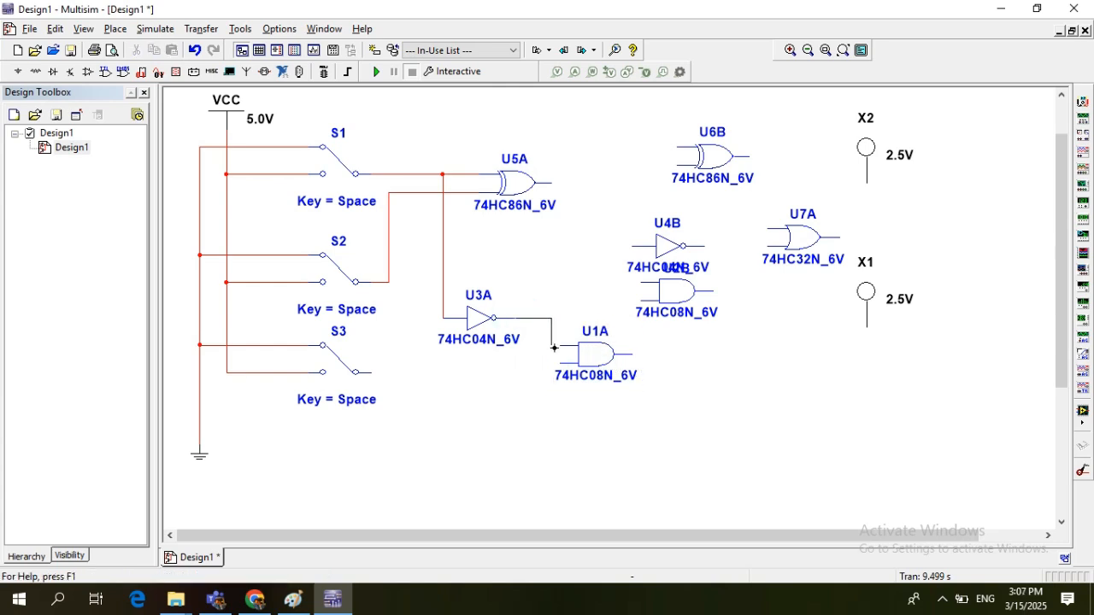
pyautogui.click(560, 345)
pyautogui.click(390, 282)
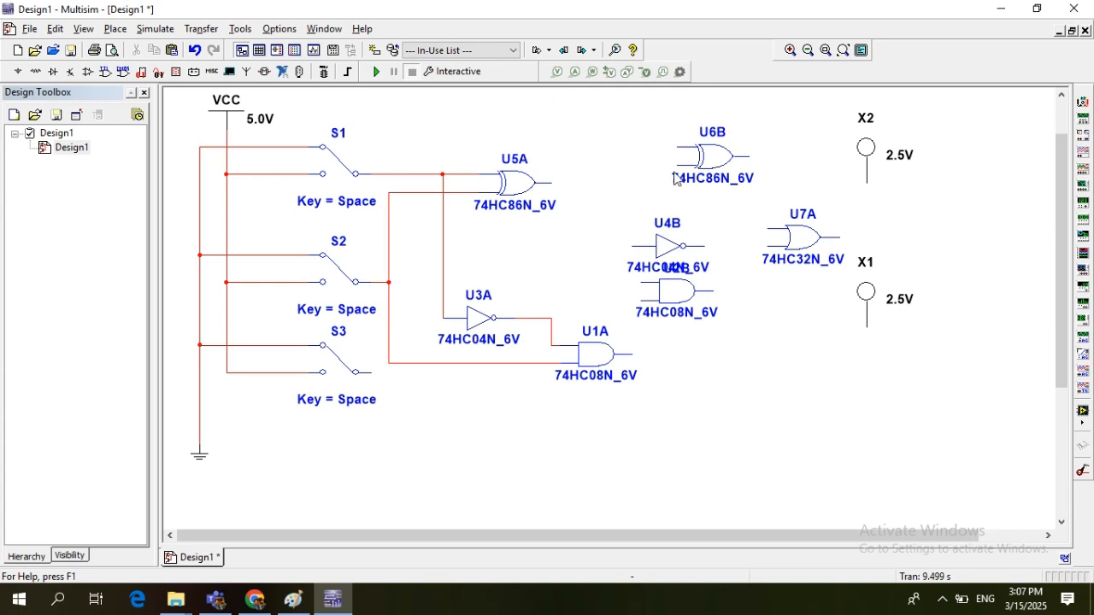
# - Move XOR gate U6B level with U5A and wire U5A's output to U6B's upper input
pyautogui.moveTo(714, 161); pyautogui.dragTo(678, 187)
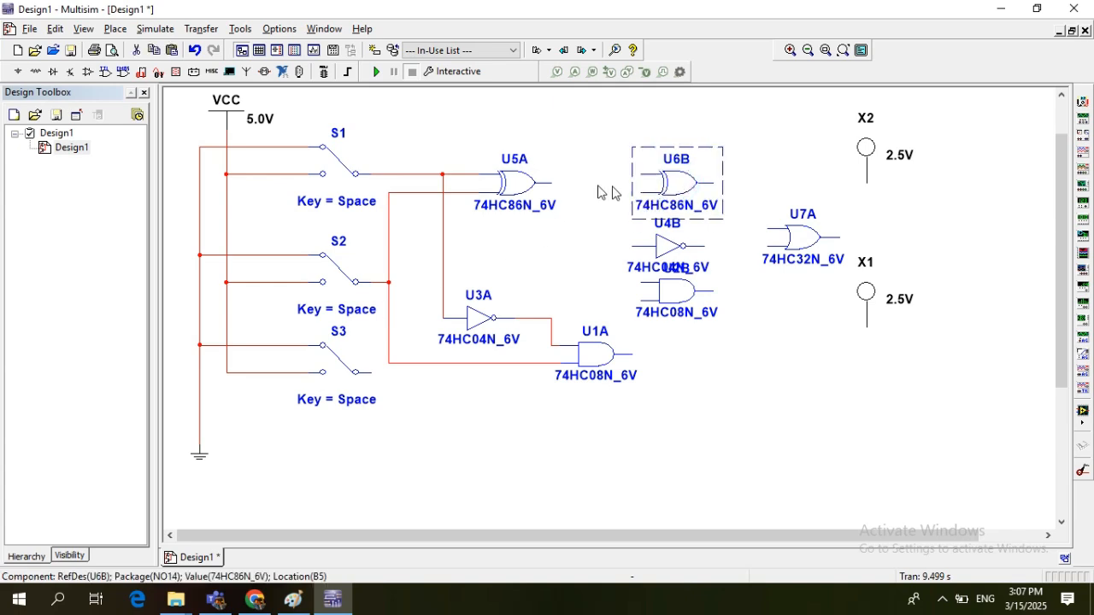
pyautogui.click(551, 181)
pyautogui.click(641, 175)
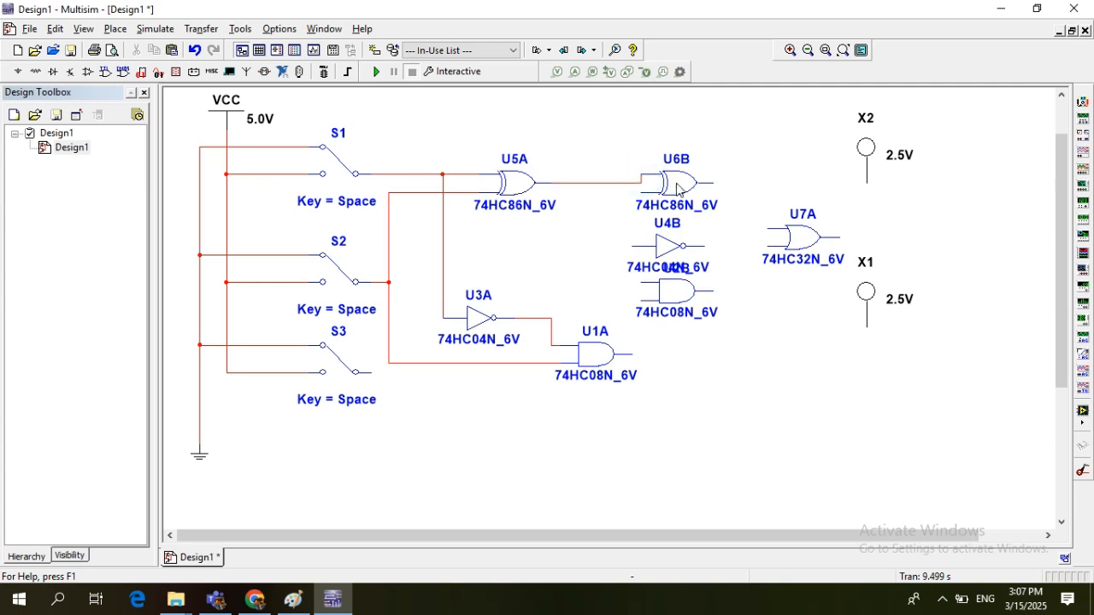
# - Move AND gate U2B and inverter U4B clear of each other, and align U6B with U5A's output wire
pyautogui.moveTo(669, 289); pyautogui.dragTo(770, 362)
pyautogui.moveTo(671, 248); pyautogui.dragTo(718, 275)
pyautogui.moveTo(674, 189); pyautogui.dragTo(648, 195)
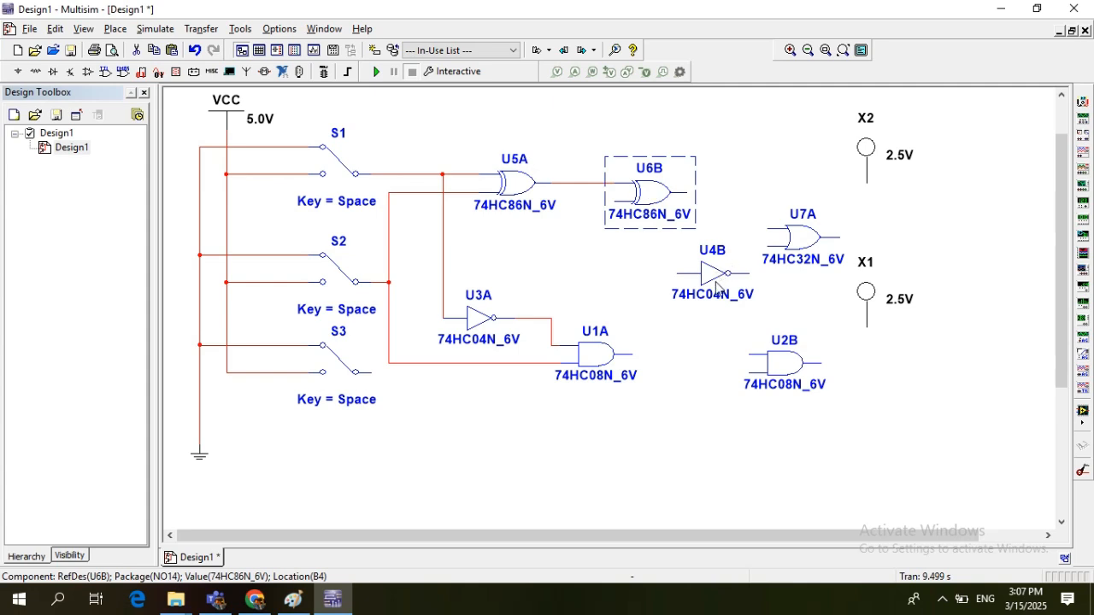
# - Move inverter U4B below XOR gate U6B and wire its input to the line between U5A and U6B
pyautogui.moveTo(703, 275); pyautogui.dragTo(606, 267)
pyautogui.click(577, 263)
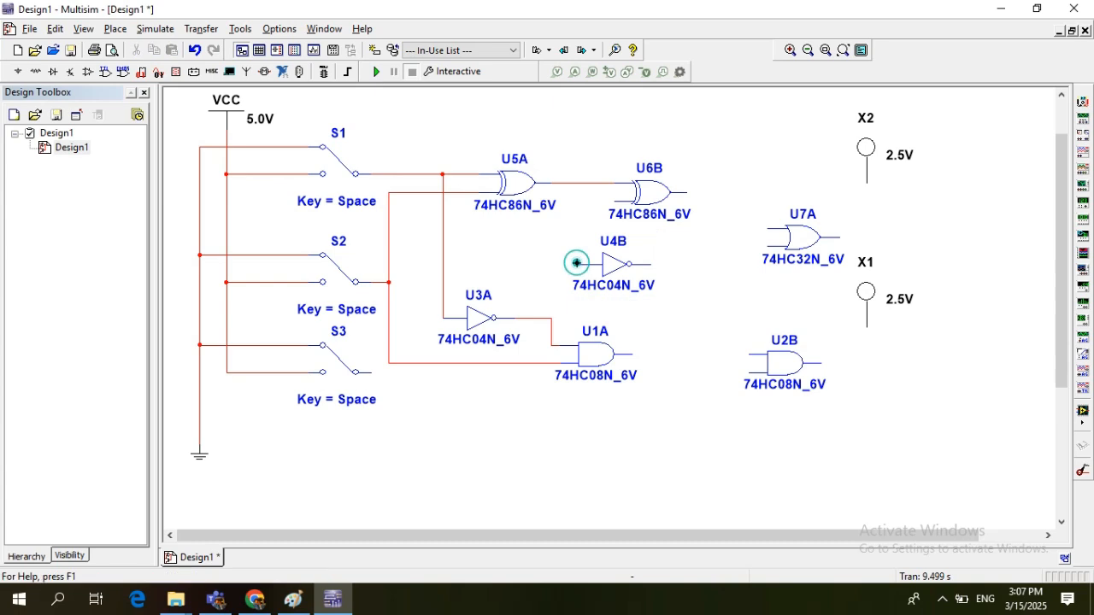
pyautogui.click(579, 265)
pyautogui.click(581, 265)
pyautogui.click(582, 184)
pyautogui.click(578, 182)
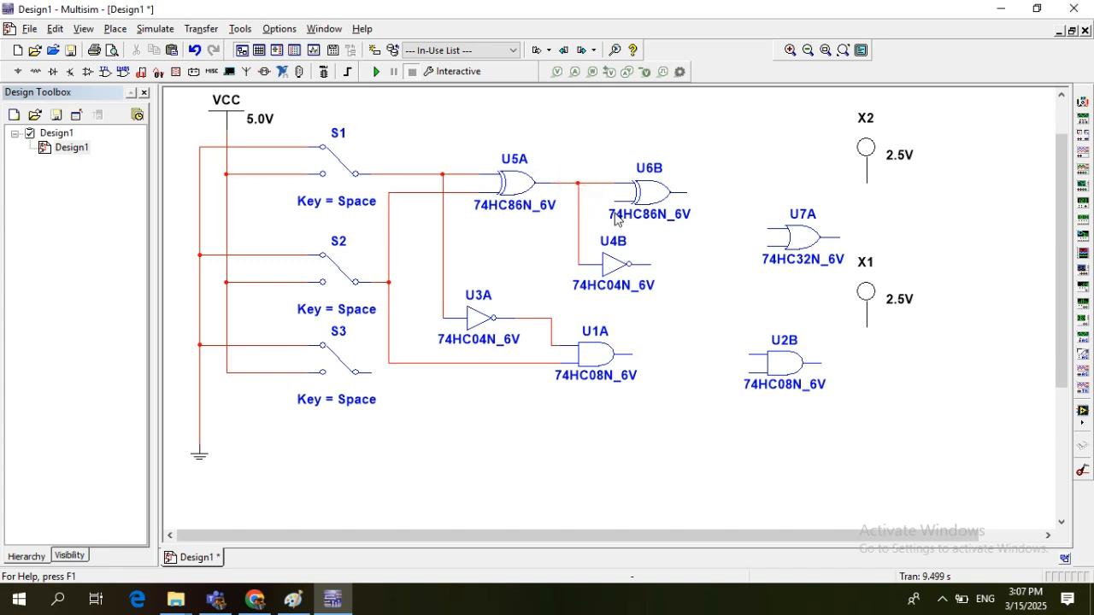
# - Wire switch S3's output to the lower input of XOR gate U6B
pyautogui.click(371, 374)
pyautogui.click(378, 300)
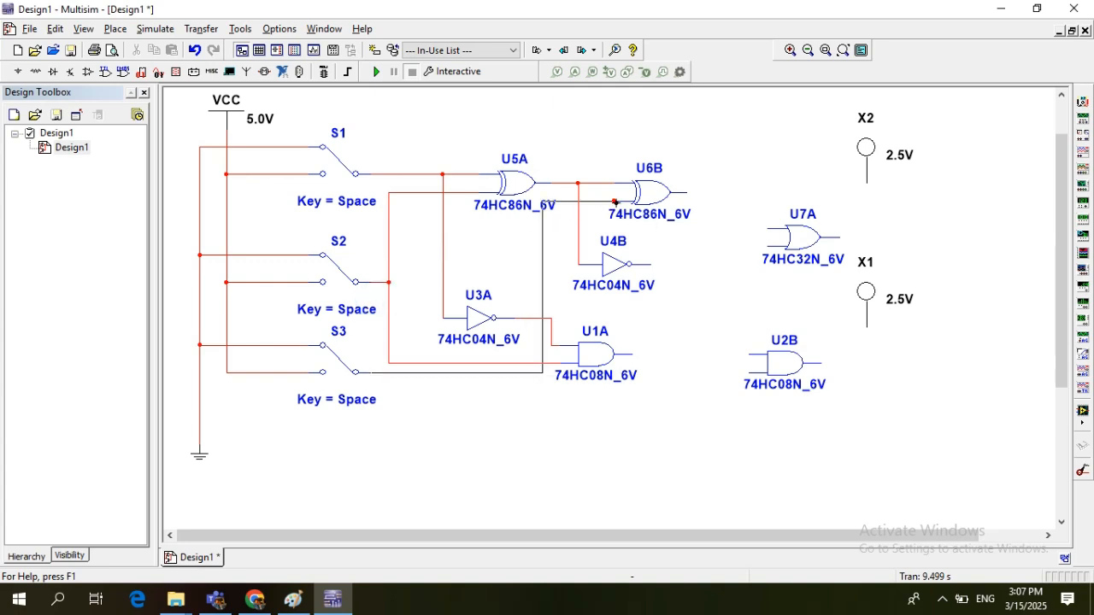
pyautogui.click(613, 201)
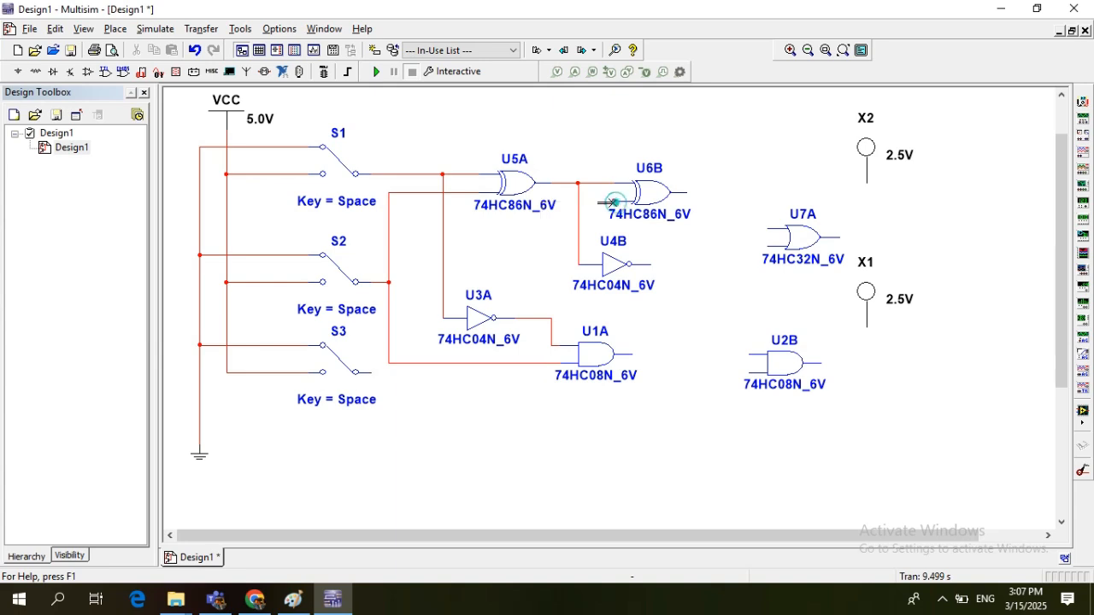
# - Move the part-number labels of XOR gate U5A and inverter U3A clear of the wires and gates
pyautogui.moveTo(510, 214); pyautogui.dragTo(492, 231)
pyautogui.click(490, 243)
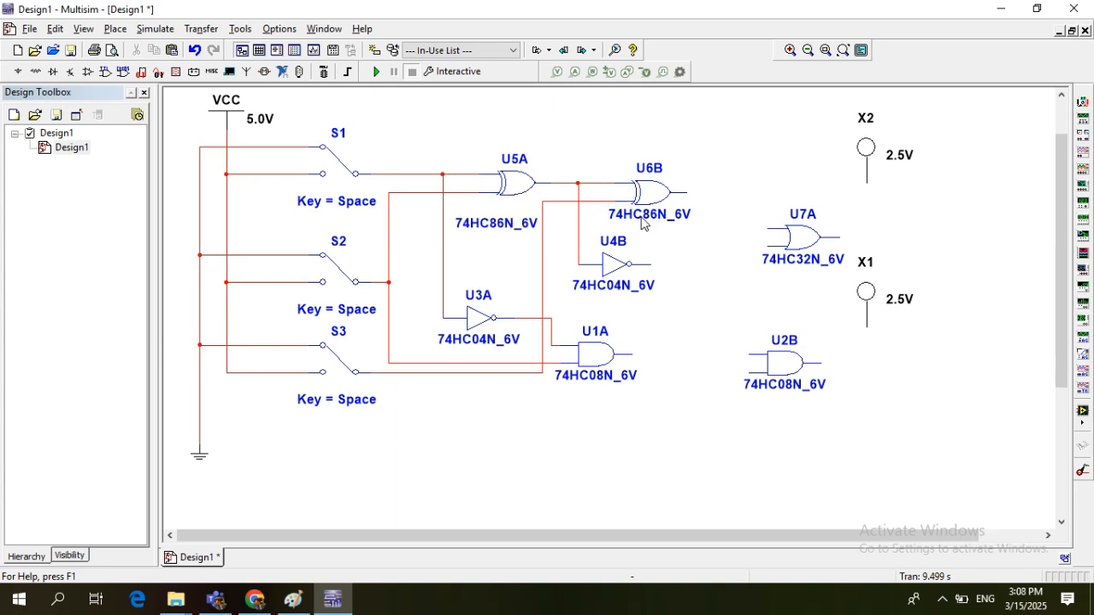
pyautogui.moveTo(486, 346); pyautogui.dragTo(476, 345)
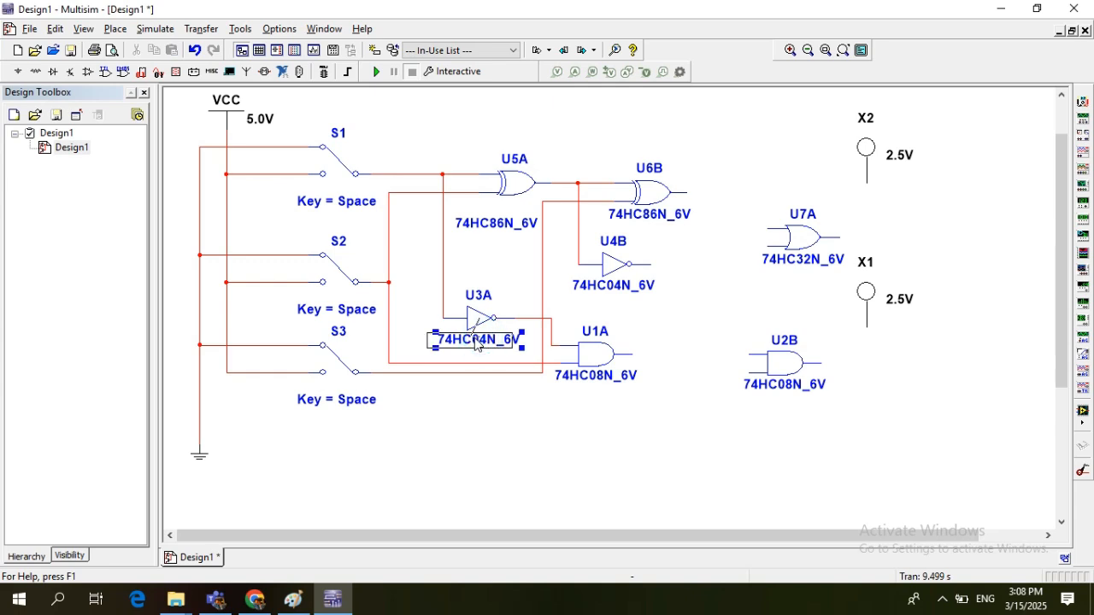
pyautogui.click(552, 372)
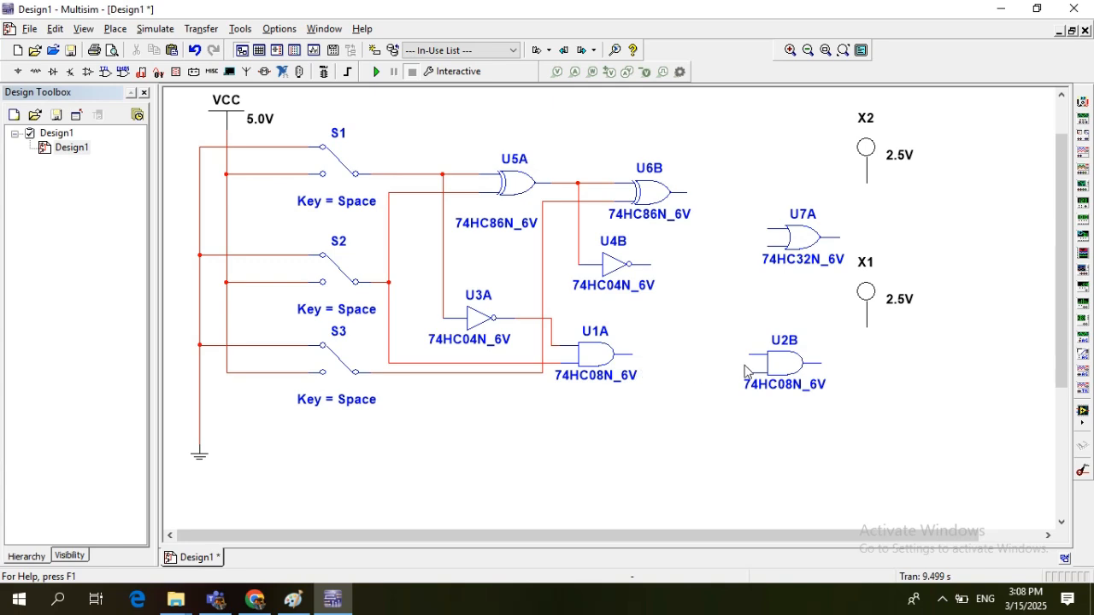
# - Reposition gates U2B and U7A, then wire AND gate U1A's output straight to the lower input of OR gate U7A
pyautogui.moveTo(797, 369); pyautogui.dragTo(667, 485)
pyautogui.moveTo(800, 243); pyautogui.dragTo(799, 317)
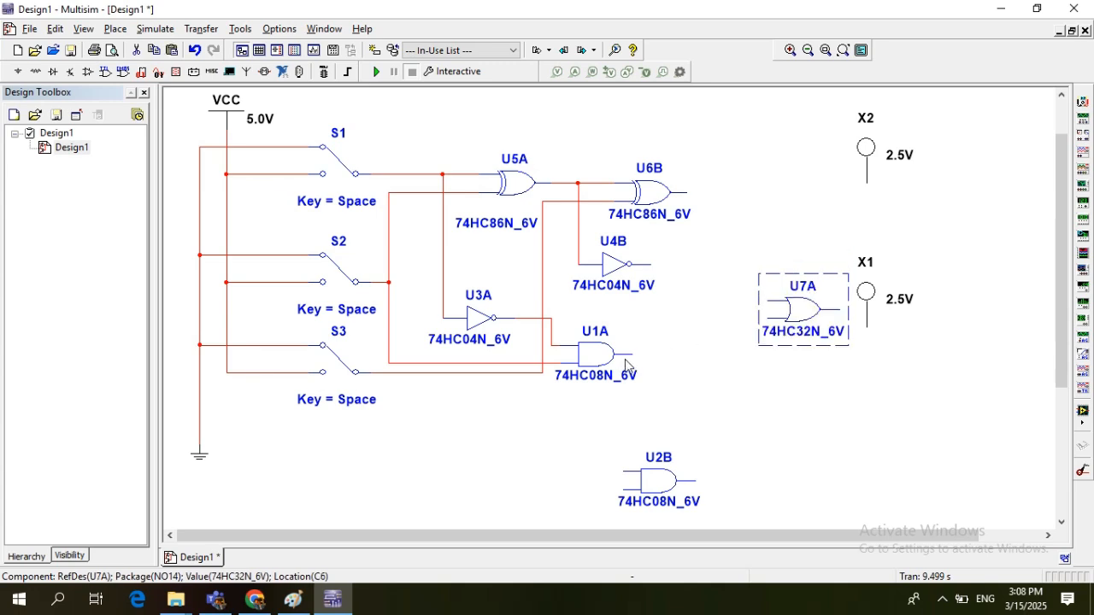
pyautogui.moveTo(784, 316); pyautogui.dragTo(791, 343)
pyautogui.click(629, 356)
pyautogui.click(770, 345)
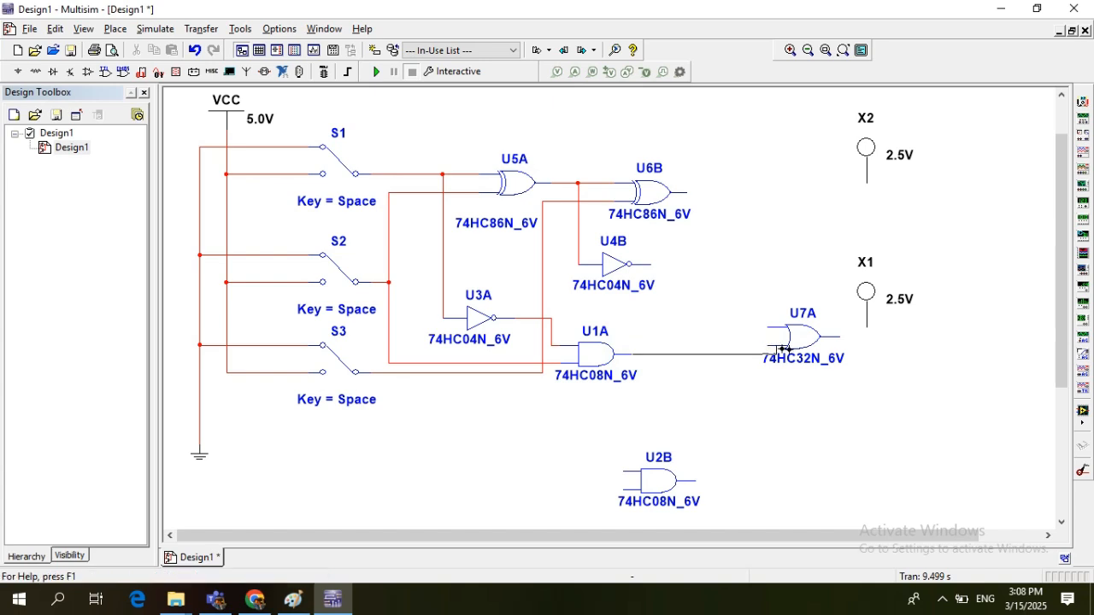
pyautogui.moveTo(803, 339); pyautogui.dragTo(803, 348)
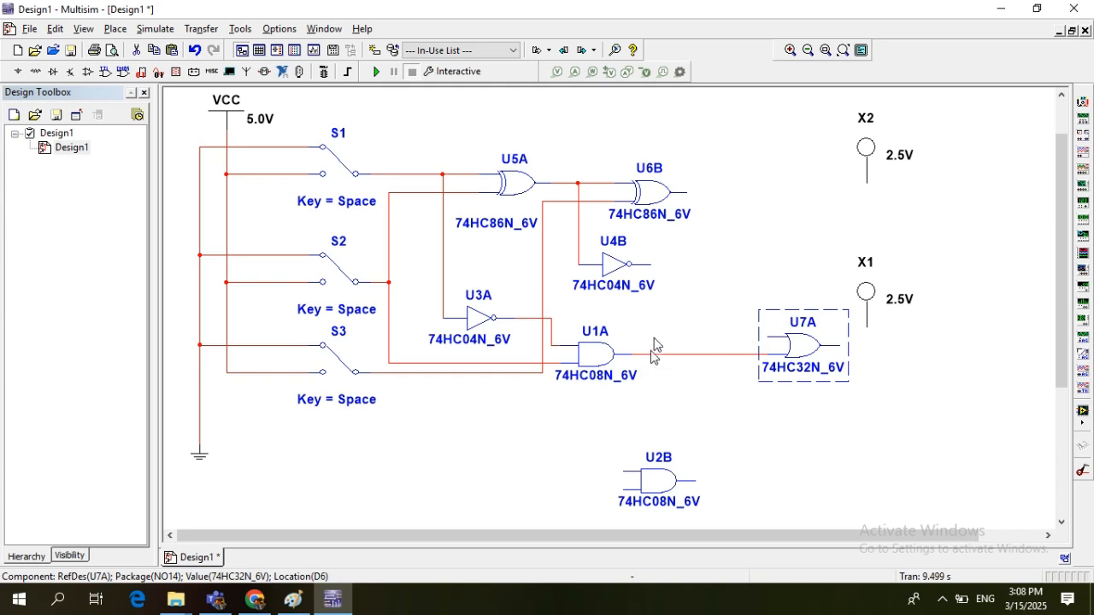
# - Move AND gate U2B beside inverter U4B and wire its output to the upper input of OR gate U7A
pyautogui.moveTo(663, 481); pyautogui.dragTo(676, 377)
pyautogui.moveTo(705, 287)
pyautogui.mouseDown()
pyautogui.moveTo(707, 273)
pyautogui.moveTo(711, 287)
pyautogui.mouseUp()
pyautogui.click(742, 287)
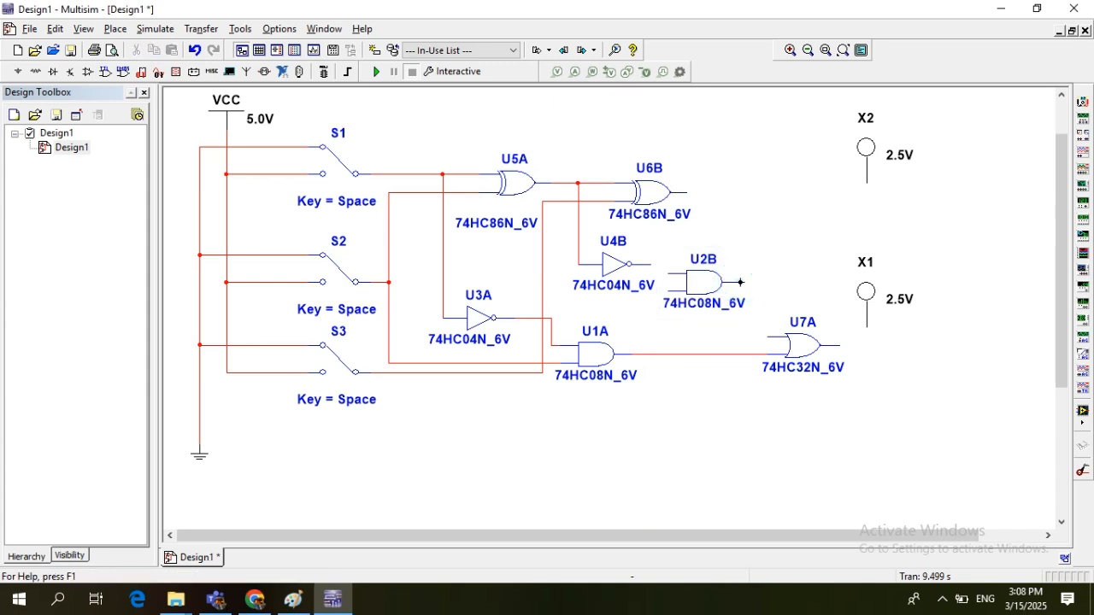
pyautogui.click(768, 336)
pyautogui.click(739, 281)
# - Join AND gate U2B's upper input to inverter U4B's output and shift the part-number labels of both gates
pyautogui.moveTo(705, 282); pyautogui.dragTo(687, 273)
pyautogui.moveTo(618, 285); pyautogui.dragTo(600, 297)
pyautogui.moveTo(693, 302); pyautogui.dragTo(682, 304)
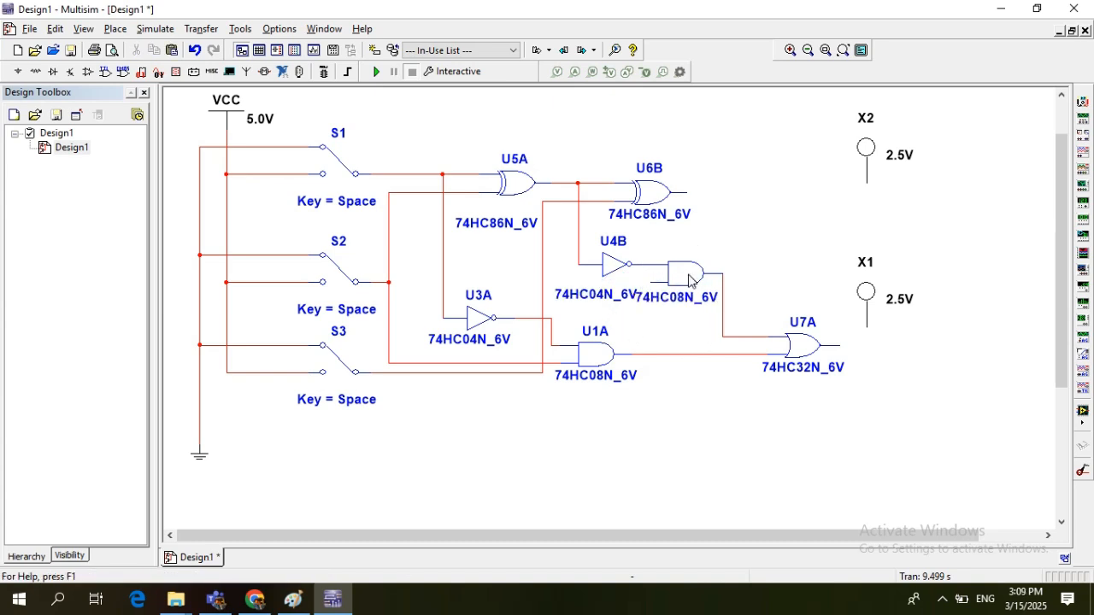
# - Hide the 74HC08N_6V value label of AND gate U2B through its properties
pyautogui.rightClick(691, 281)
pyautogui.click(718, 347)
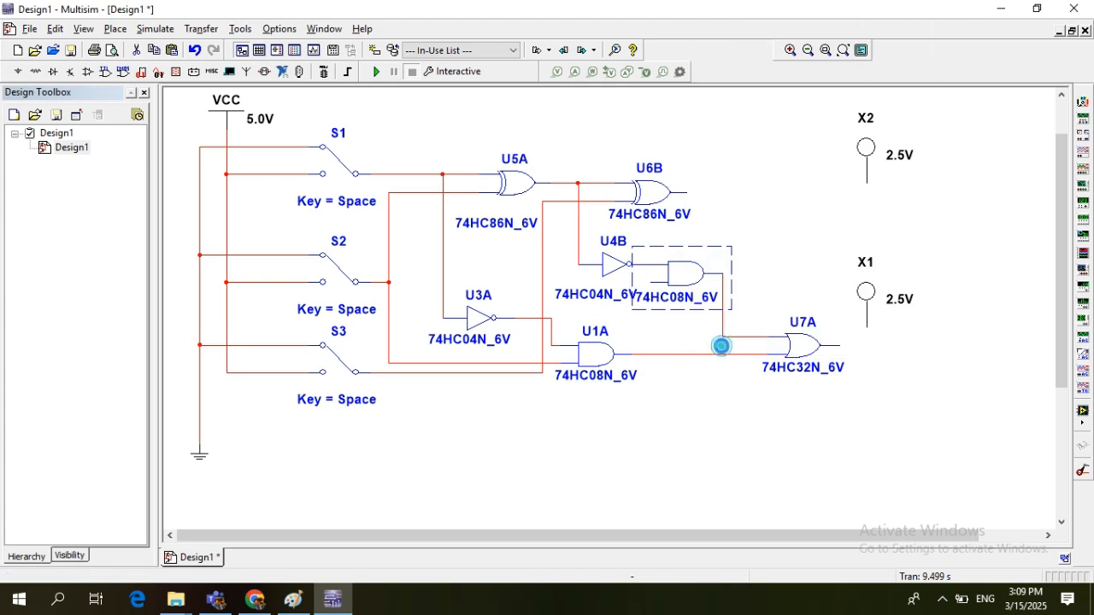
pyautogui.click(424, 218)
pyautogui.click(564, 468)
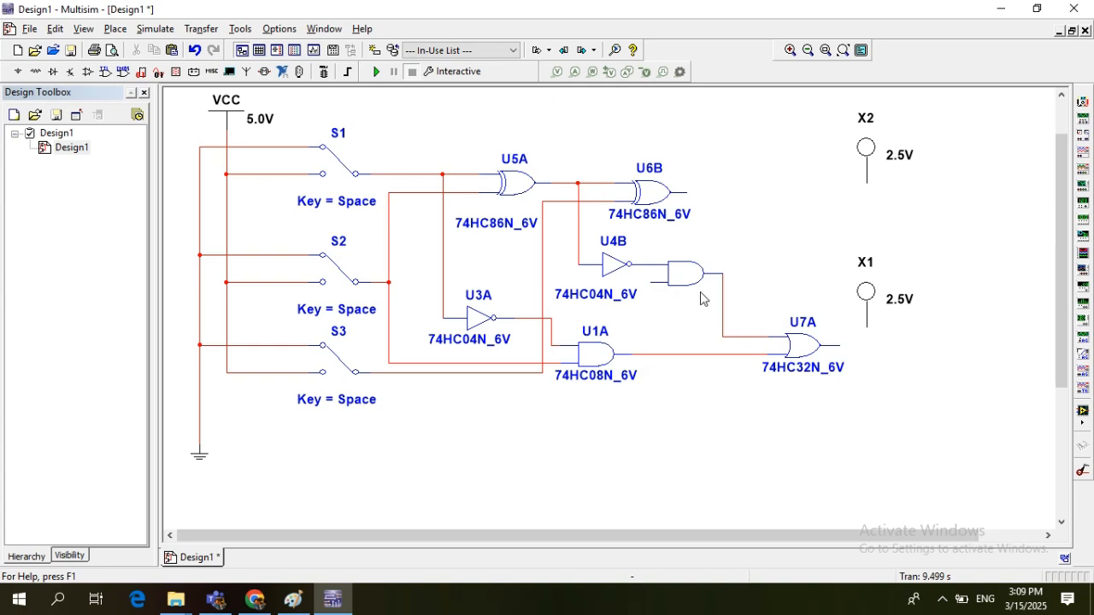
# - Hide the labels, values, RefDes and attributes of XOR gate U6B using component-specific visibility settings
pyautogui.rightClick(649, 198)
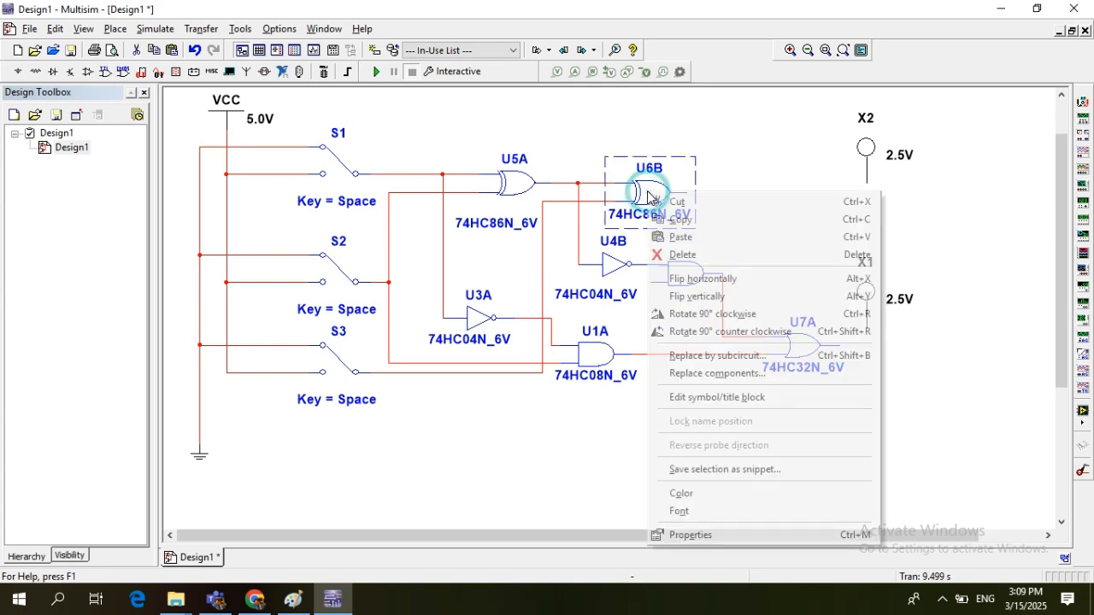
pyautogui.click(697, 533)
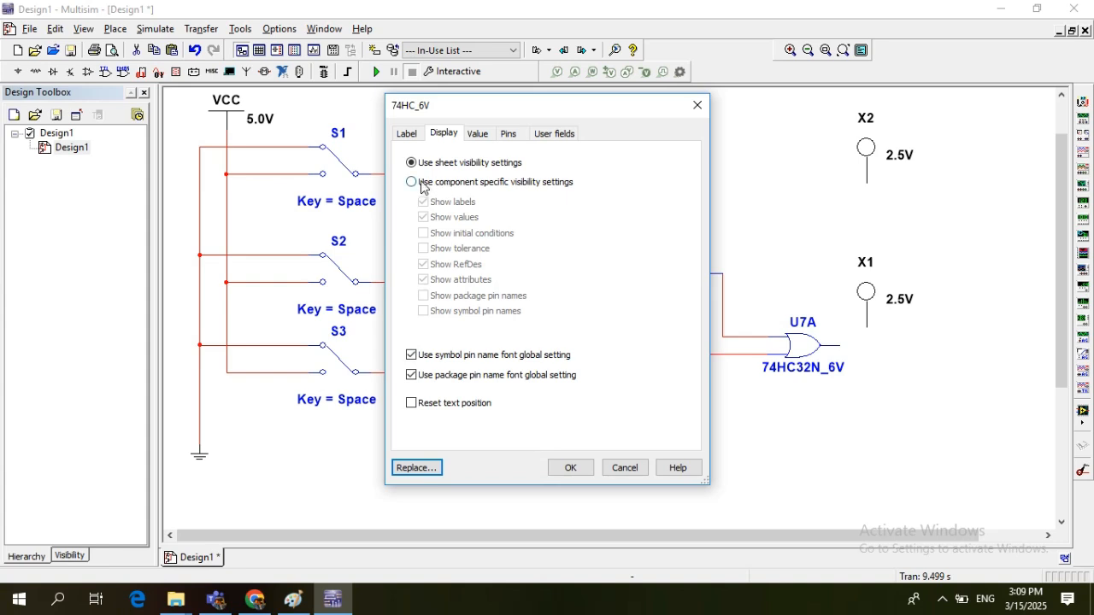
pyautogui.click(412, 183)
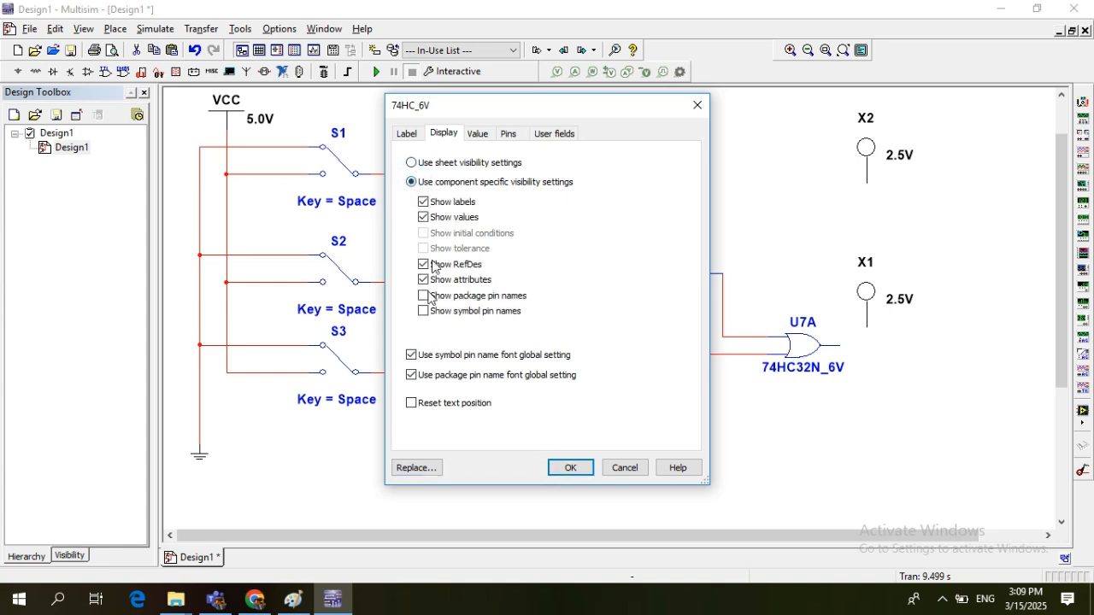
pyautogui.click(423, 201)
pyautogui.click(423, 217)
pyautogui.click(424, 264)
pyautogui.click(423, 279)
pyautogui.click(558, 467)
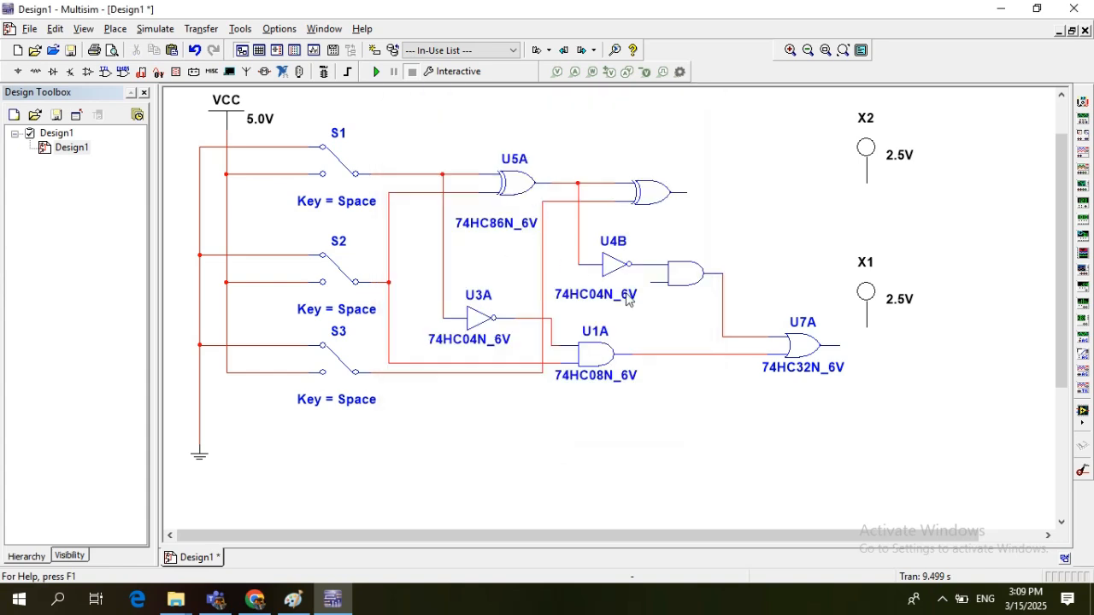
# - Hide the labels, values, RefDes and attributes of XOR gate U5A using component-specific visibility settings
pyautogui.click(510, 184)
pyautogui.rightClick(510, 184)
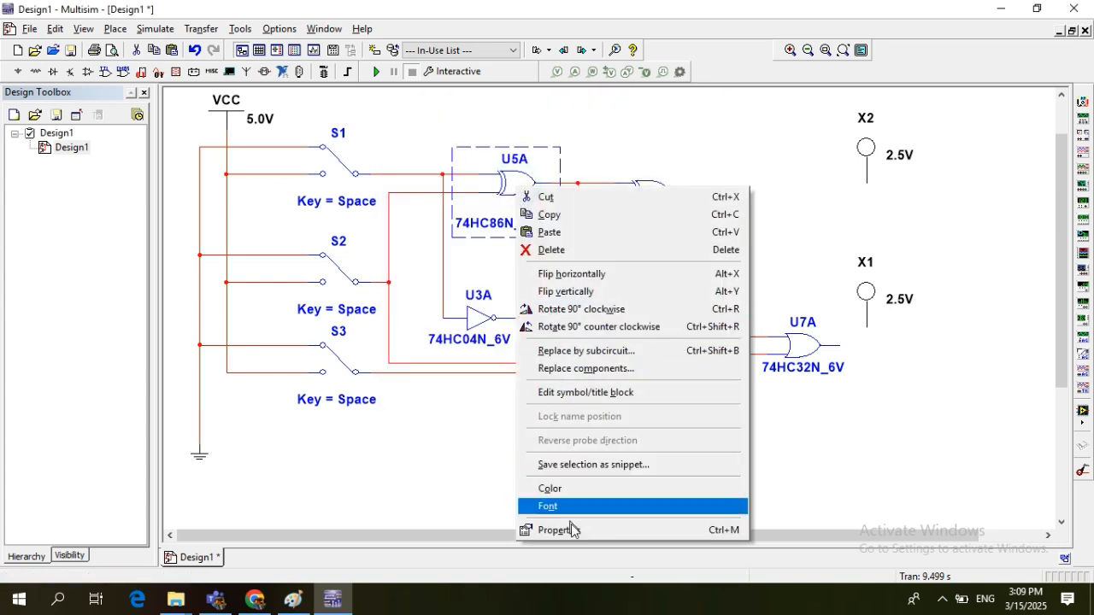
pyautogui.click(538, 531)
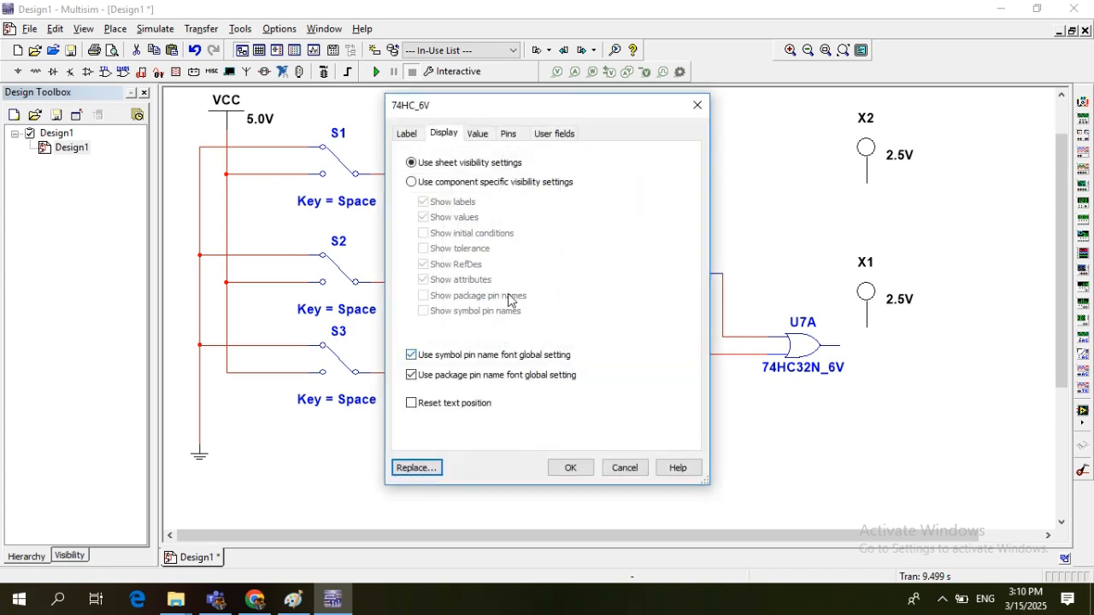
pyautogui.click(412, 182)
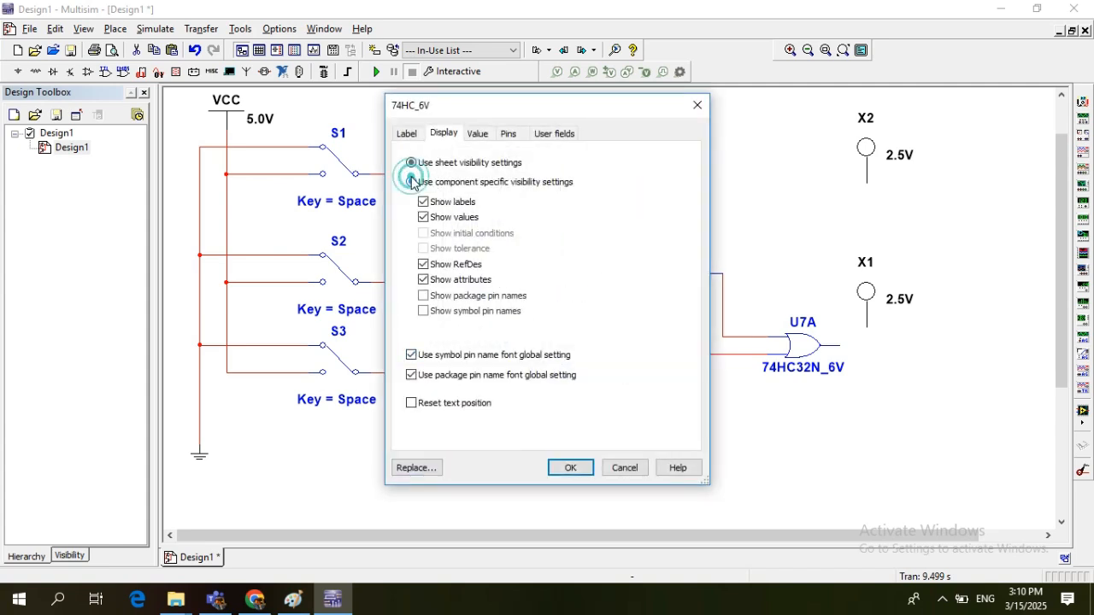
pyautogui.click(423, 201)
pyautogui.click(423, 217)
pyautogui.click(423, 264)
pyautogui.click(423, 279)
pyautogui.click(564, 469)
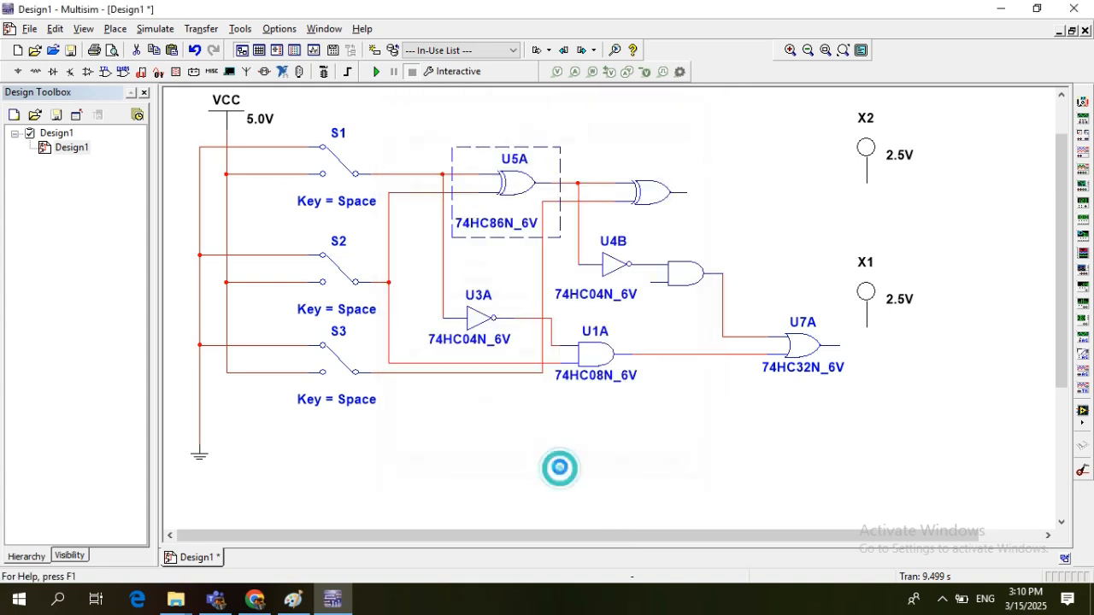
# - Show the RefDes of the lowest SPDT switch, S3, through its display properties
pyautogui.click(346, 357)
pyautogui.rightClick(346, 356)
pyautogui.click(386, 346)
pyautogui.click(423, 264)
pyautogui.click(571, 469)
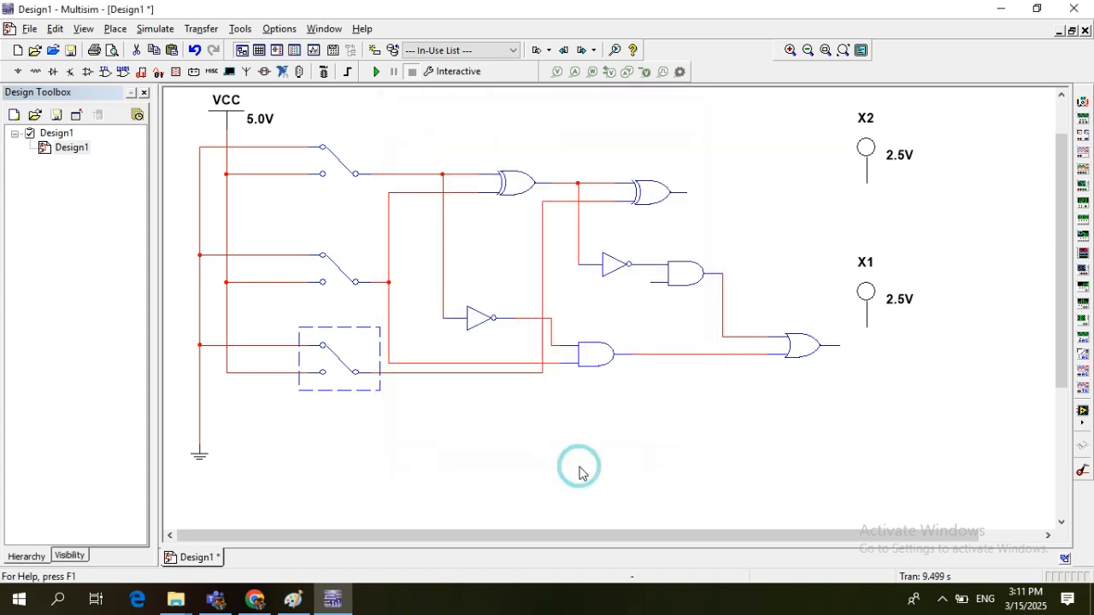
# - Show the RefDes of the middle SPDT switch, S2, through its display properties
pyautogui.click(347, 274)
pyautogui.rightClick(343, 274)
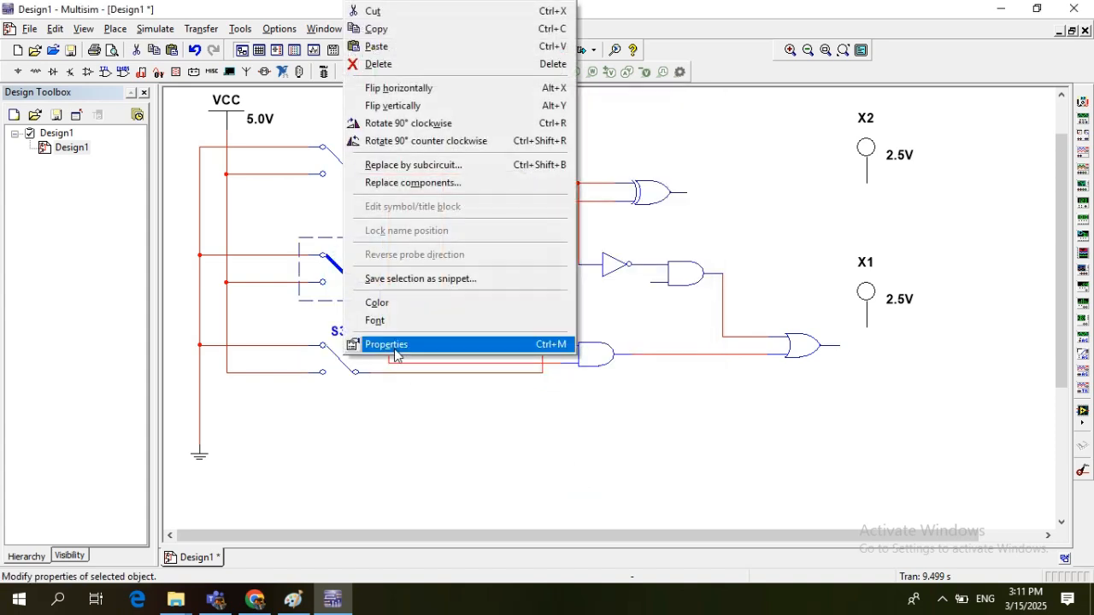
pyautogui.click(389, 345)
pyautogui.click(423, 265)
pyautogui.click(566, 468)
# - Show the RefDes of the uppermost SPDT switch, S1, through its display properties
pyautogui.click(336, 152)
pyautogui.rightClick(337, 156)
pyautogui.click(398, 501)
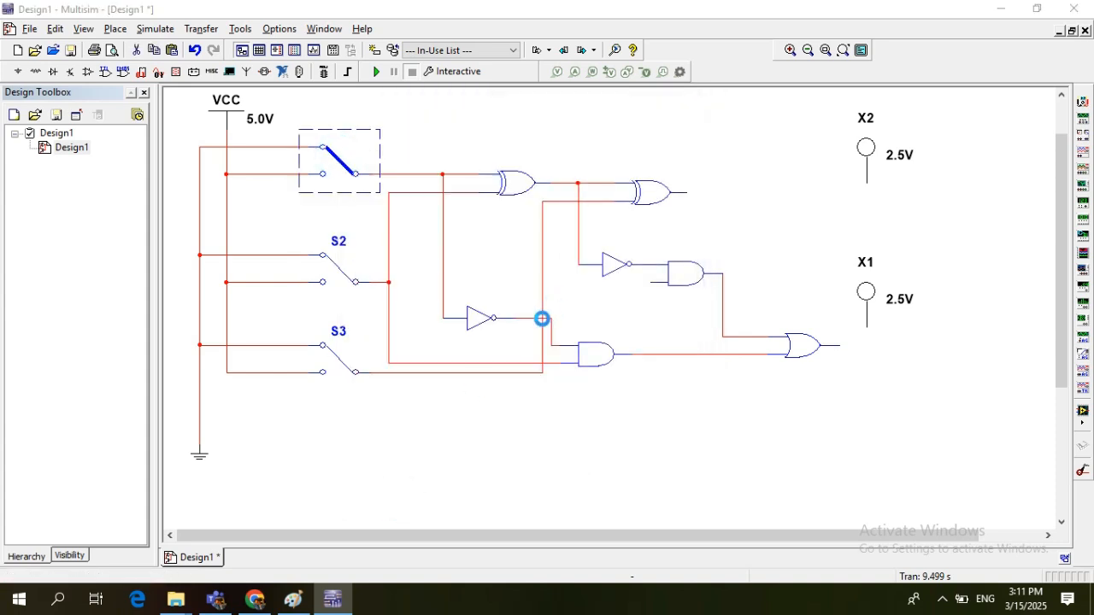
pyautogui.click(423, 265)
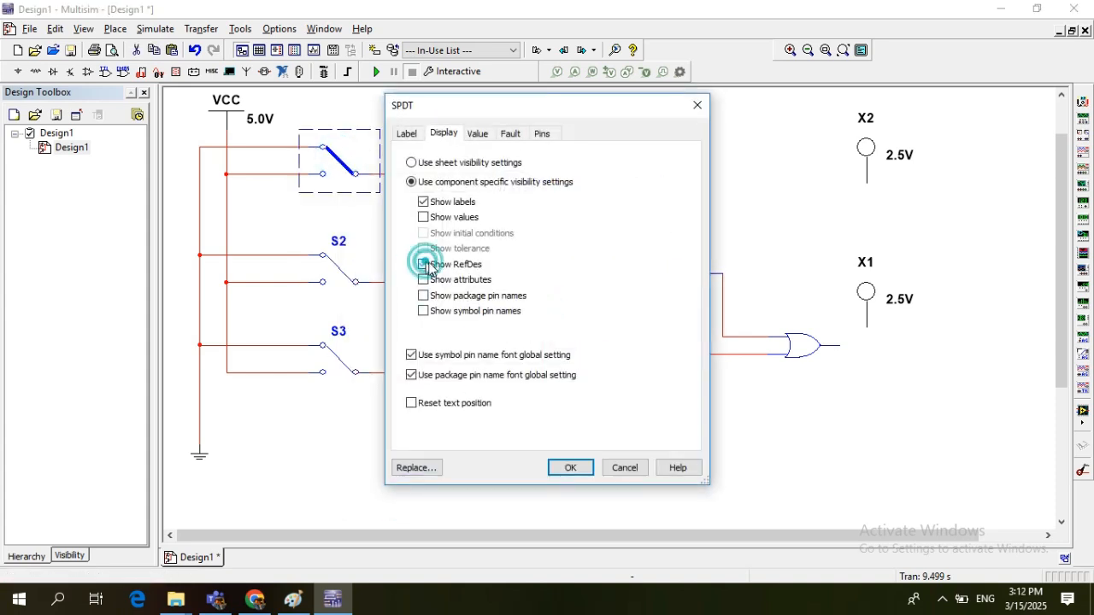
pyautogui.click(569, 468)
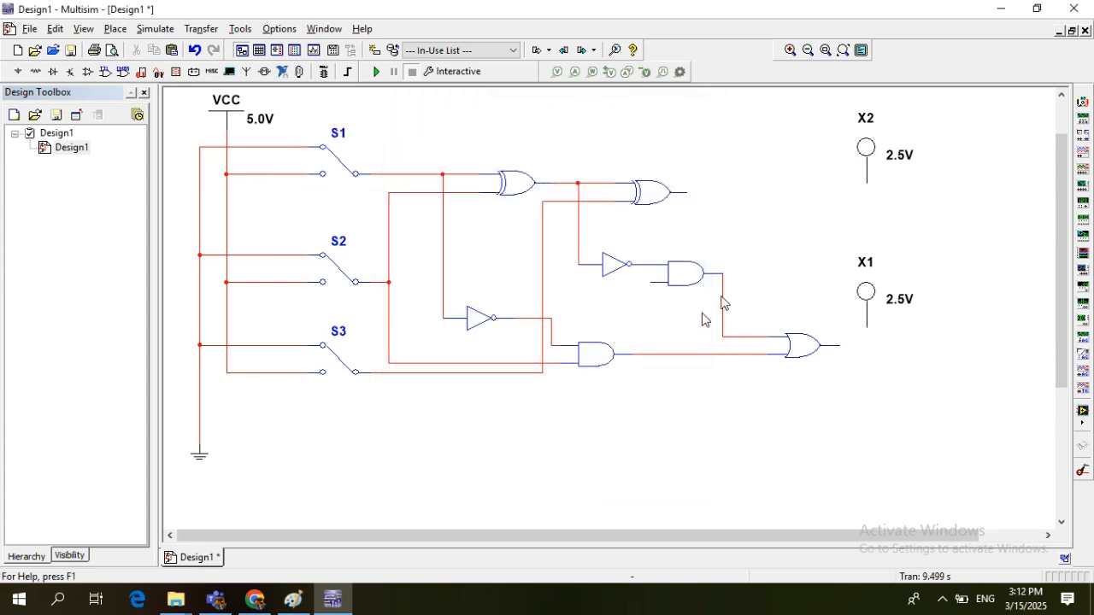
# - Wire the lower input of AND gate U2B to the line feeding XOR gate U6B's lower input
pyautogui.click(654, 289)
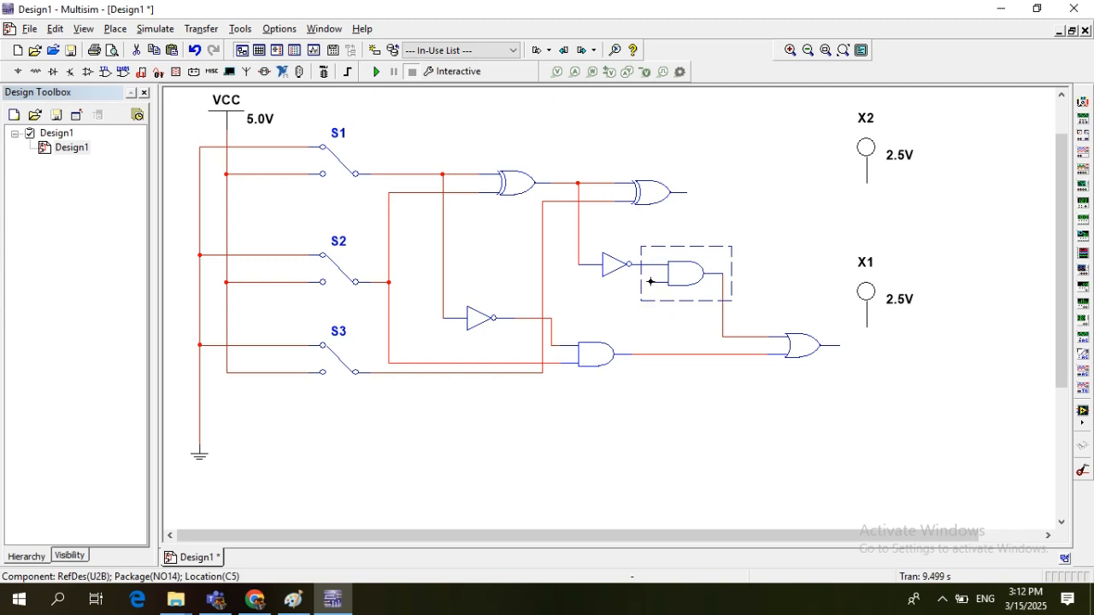
pyautogui.click(650, 282)
pyautogui.click(650, 282)
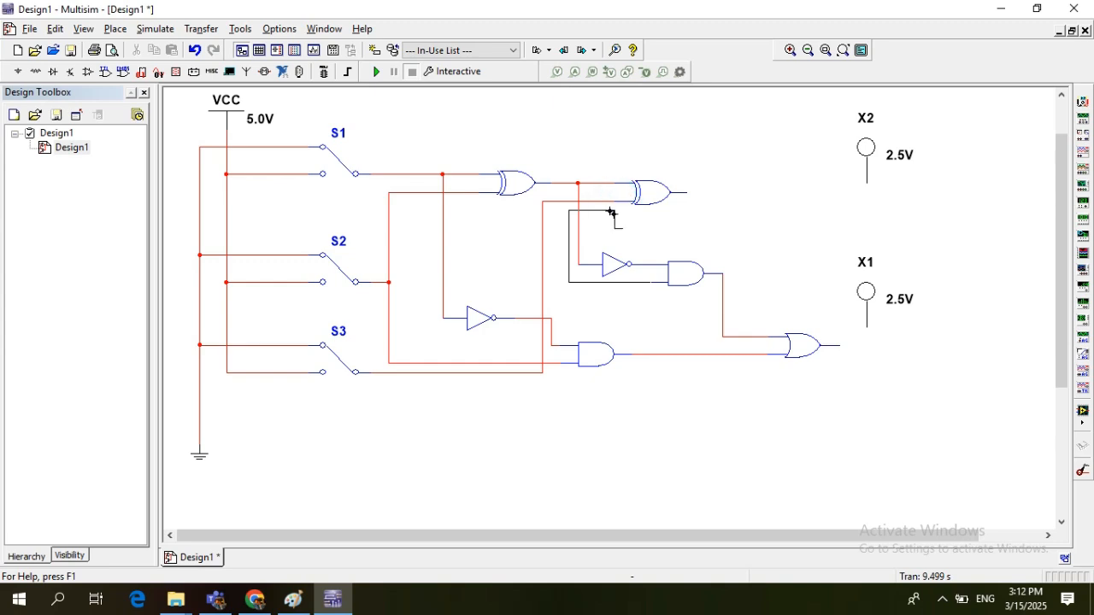
pyautogui.click(606, 202)
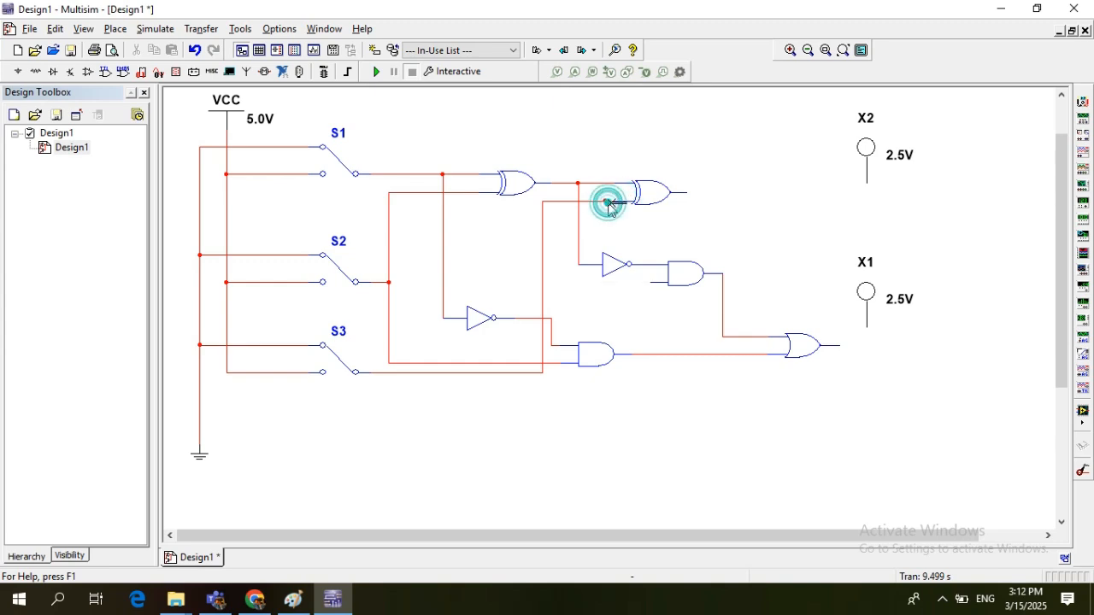
# - Move XOR gate U6B further right and replace the looped wire between AND gate U2B's lower input and U6B's lower input line
pyautogui.moveTo(652, 199); pyautogui.dragTo(725, 200)
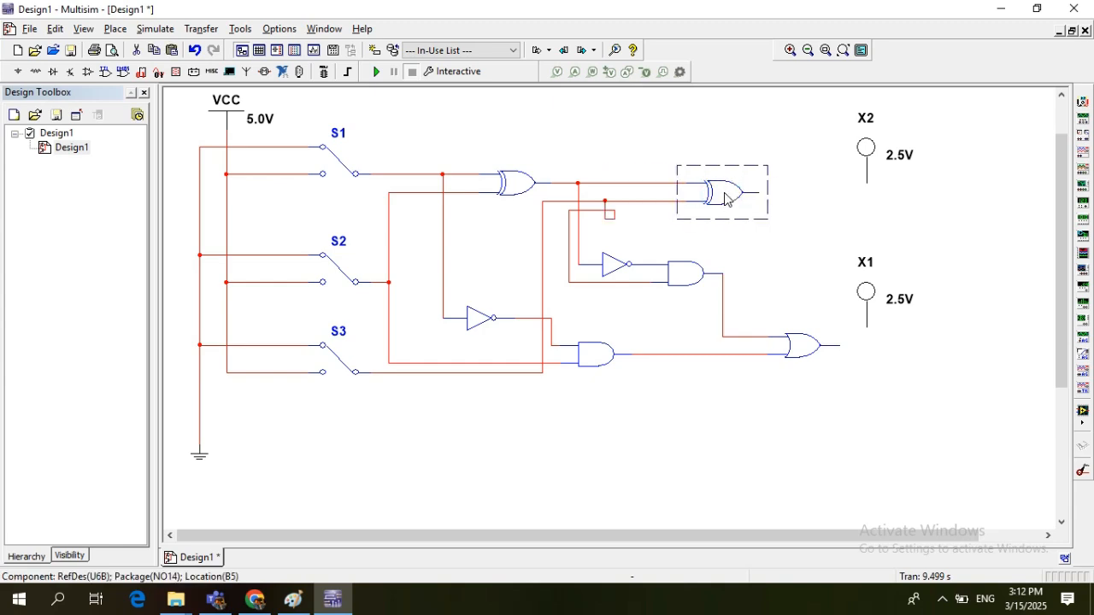
pyautogui.click(606, 200)
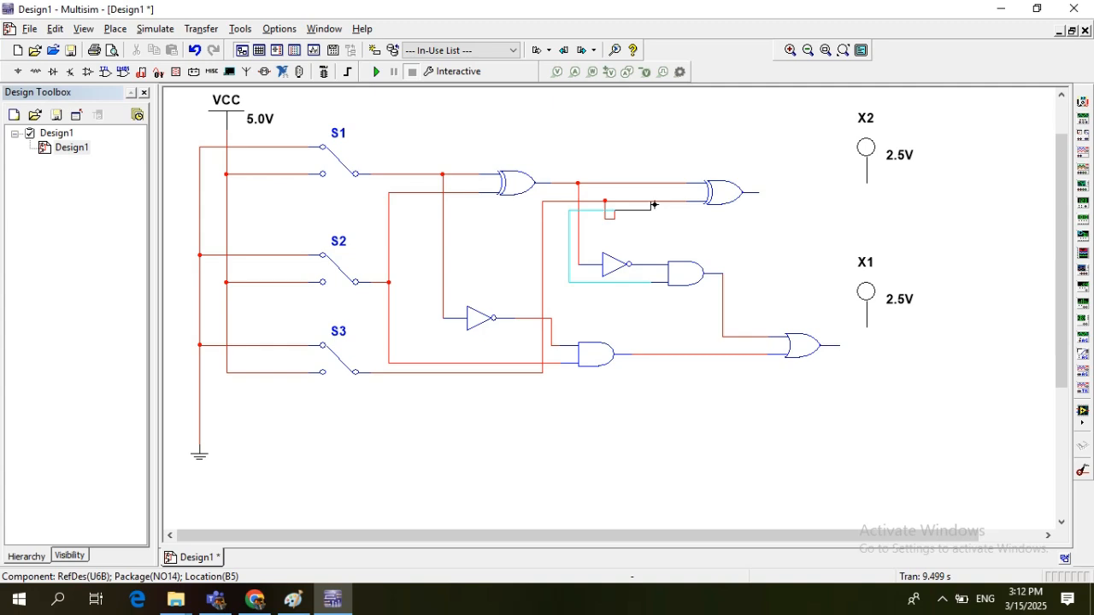
pyautogui.press('Escape')
pyautogui.moveTo(657, 310); pyautogui.dragTo(651, 242)
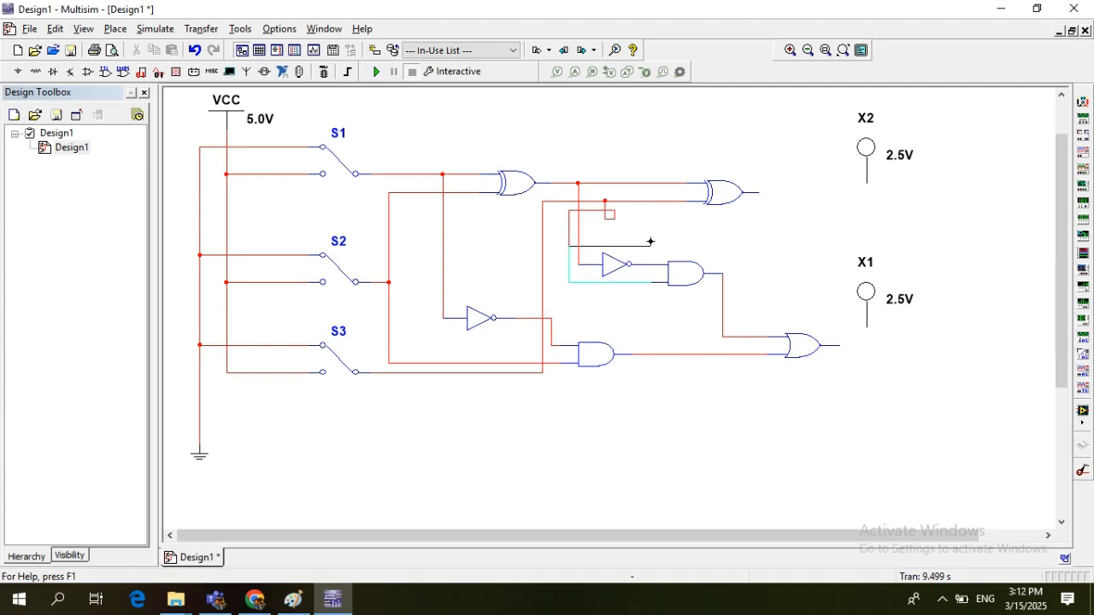
pyautogui.press('Escape')
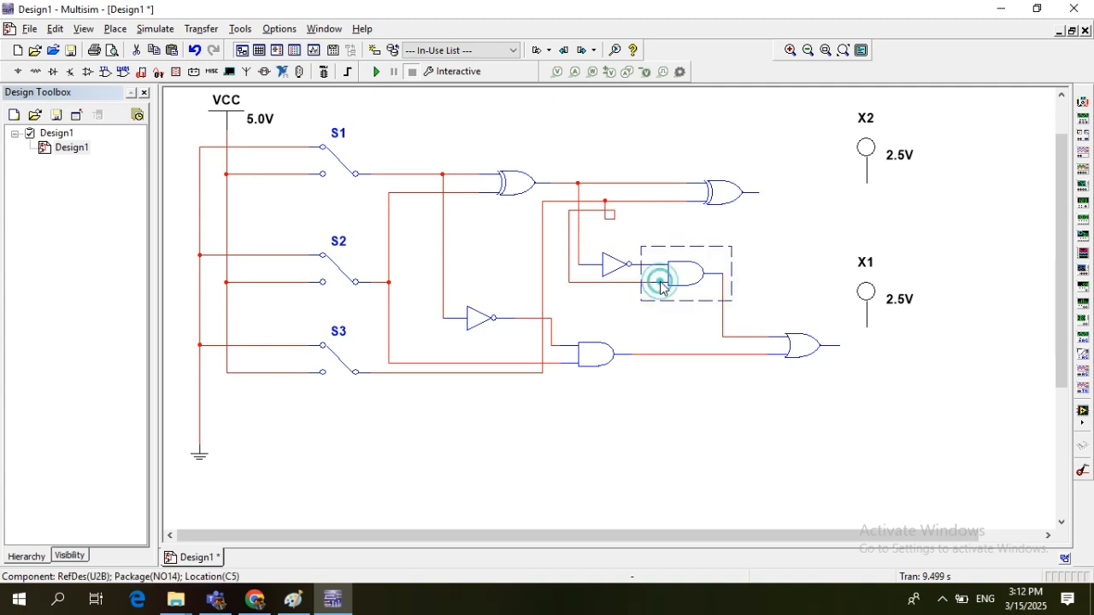
pyautogui.click(631, 282)
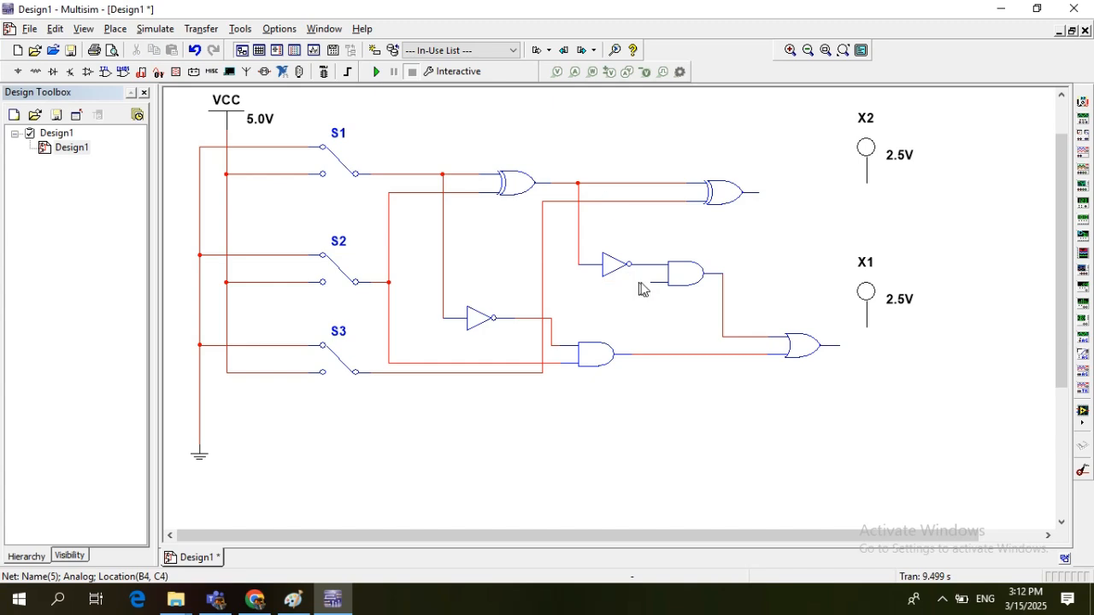
pyautogui.moveTo(650, 282); pyautogui.dragTo(647, 229)
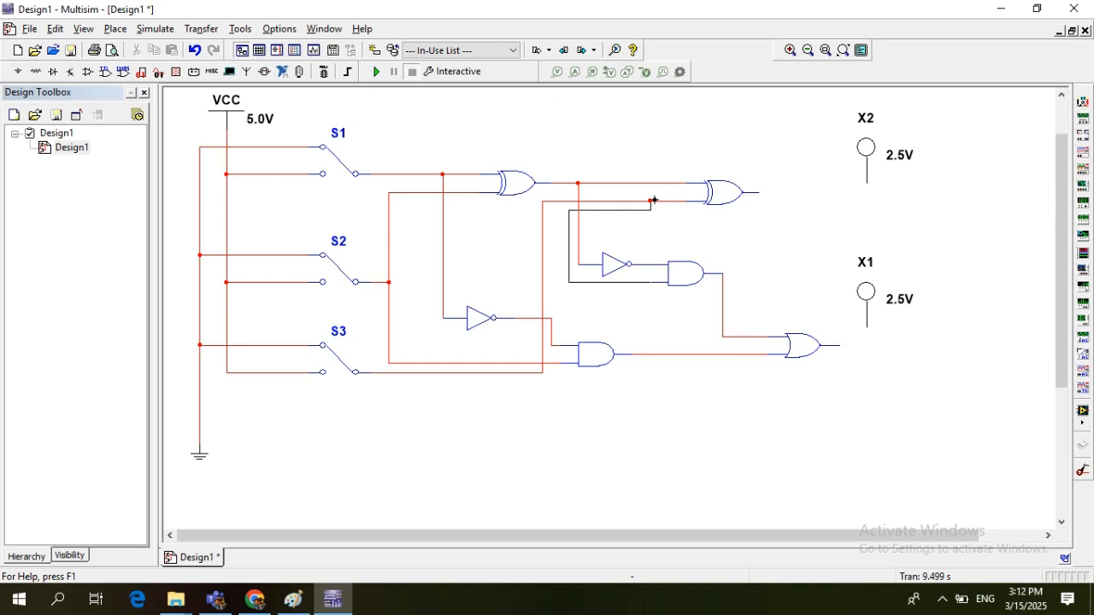
pyautogui.click(654, 200)
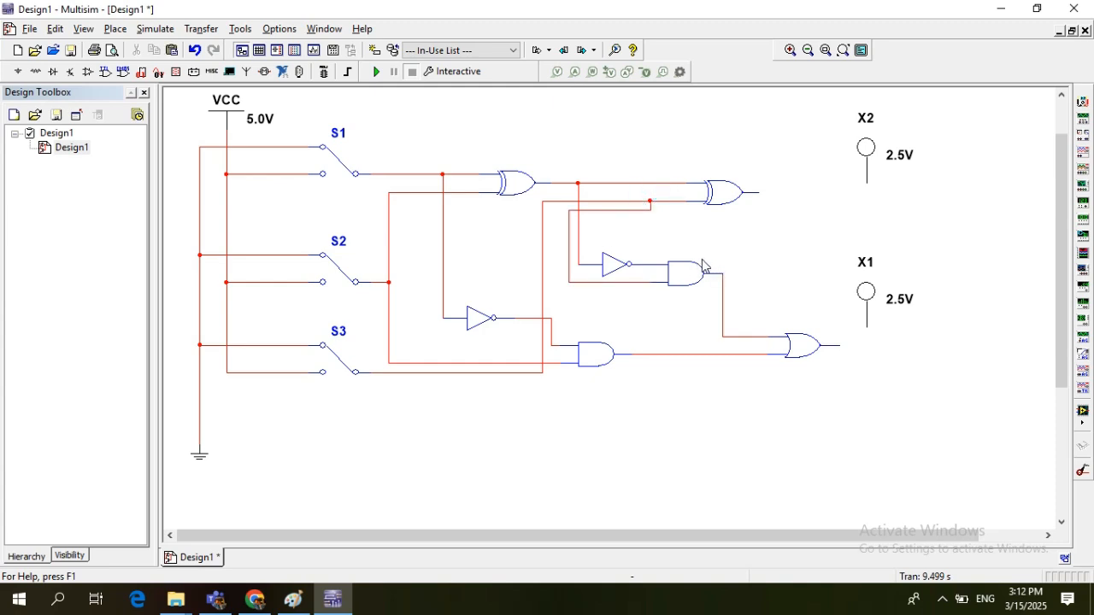
# - Move probe X2 close to XOR gate U6B and wire it to the gate's output
pyautogui.moveTo(866, 148); pyautogui.dragTo(812, 156)
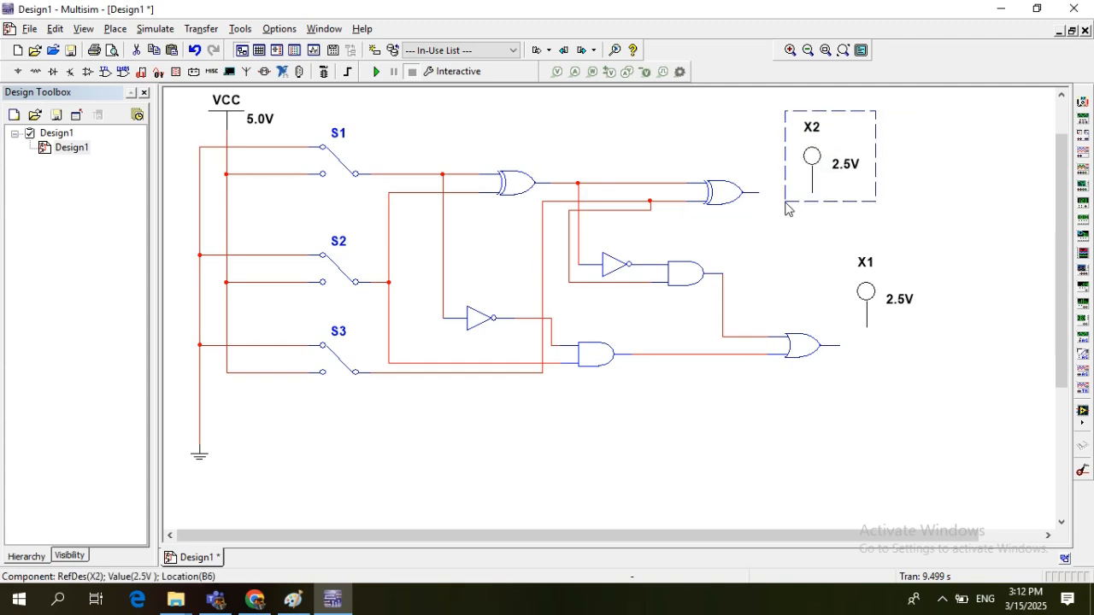
pyautogui.click(759, 192)
pyautogui.click(814, 193)
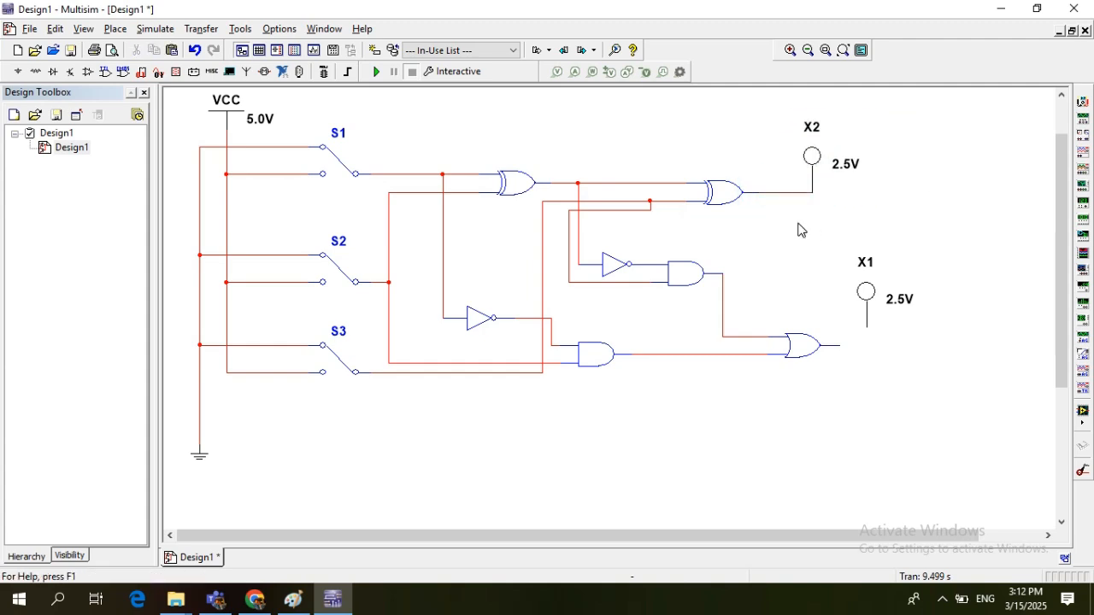
# - Hide the 2.5V value of red probe X2 using component-specific visibility settings
pyautogui.rightClick(814, 167)
pyautogui.click(867, 505)
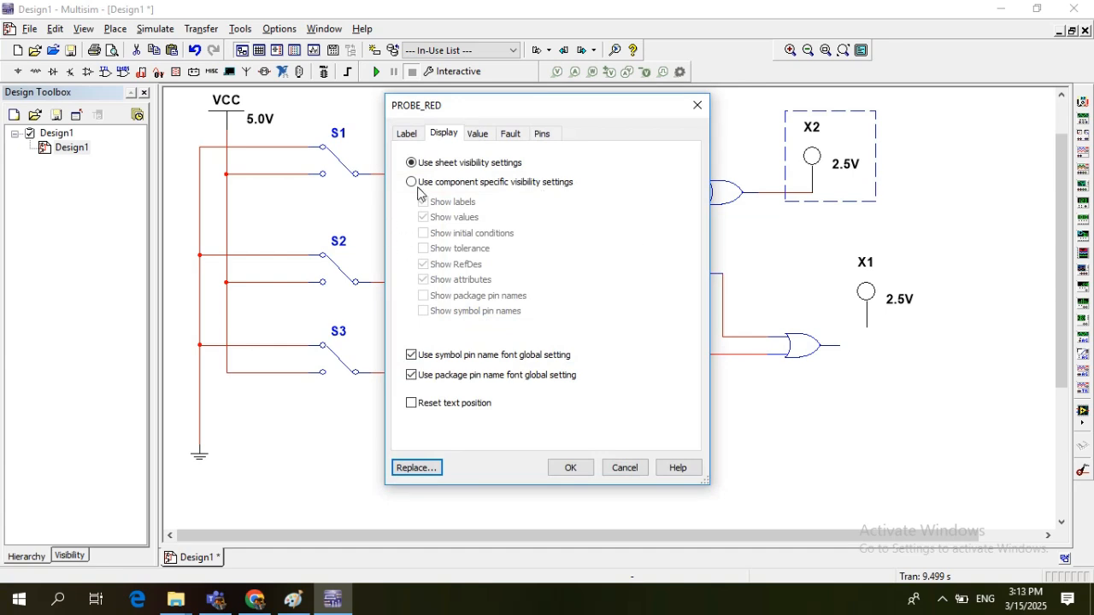
pyautogui.click(411, 182)
pyautogui.click(423, 217)
pyautogui.click(569, 470)
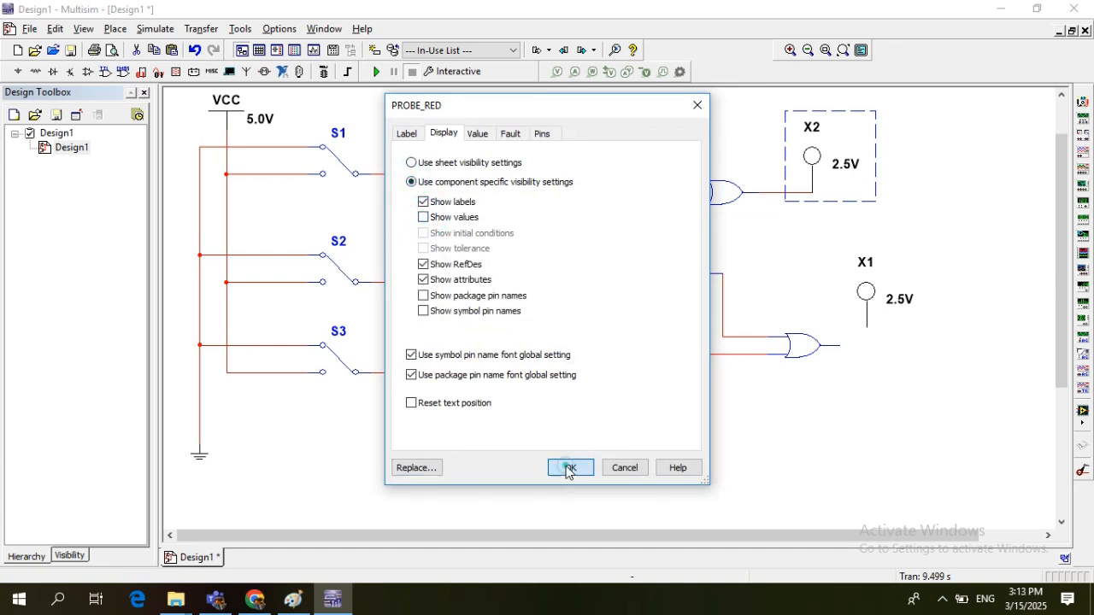
# - Hide the 2.5V value of green probe X1 and place the probe on the output of OR gate U7A
pyautogui.rightClick(867, 301)
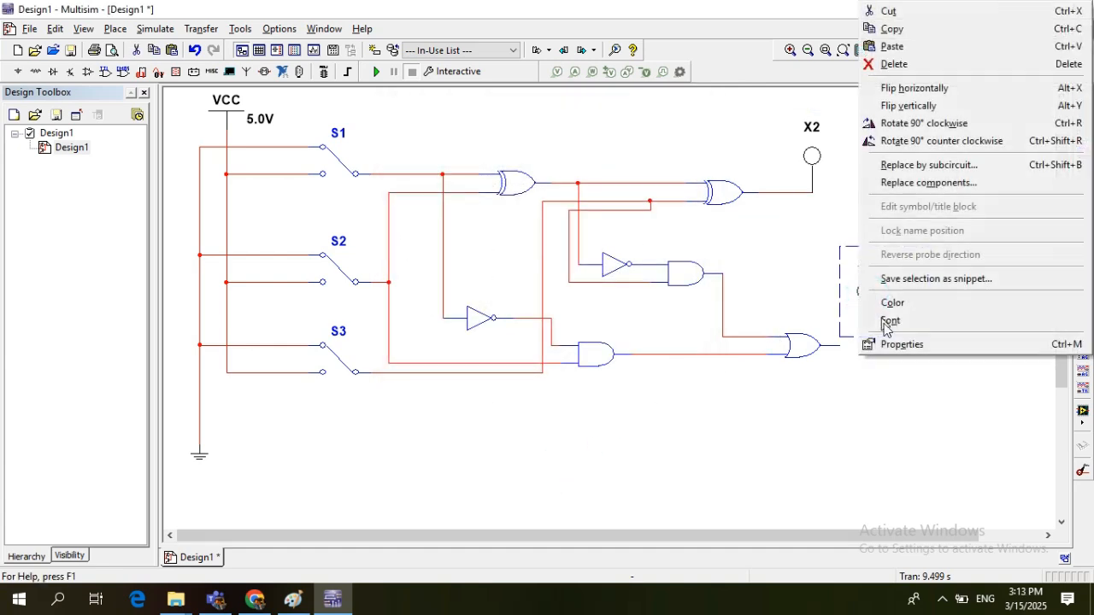
pyautogui.click(889, 345)
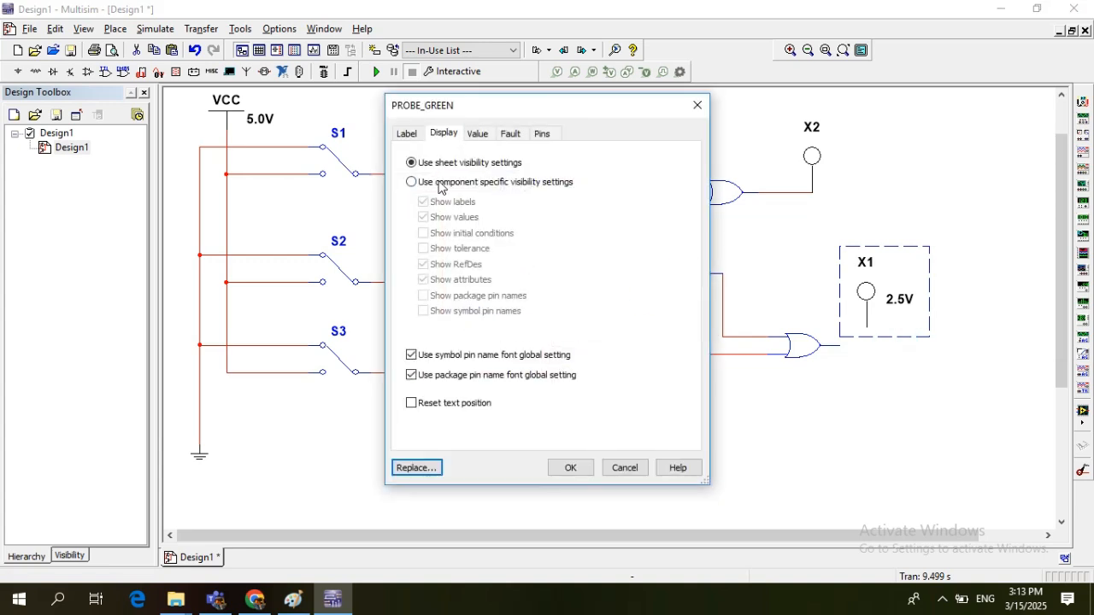
pyautogui.click(411, 183)
pyautogui.click(423, 217)
pyautogui.click(568, 468)
pyautogui.moveTo(867, 292); pyautogui.dragTo(840, 312)
# - Change the reference designator of green probe X1 on the OR gate output to Borrow_Out, using an underscore instead of a space
pyautogui.rightClick(835, 293)
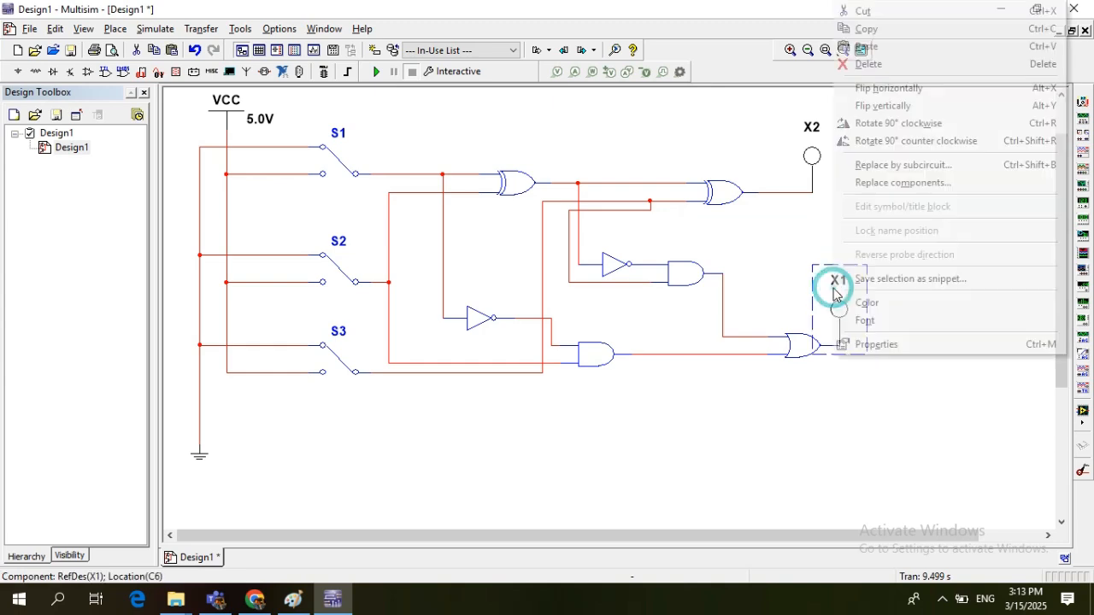
pyautogui.click(835, 289)
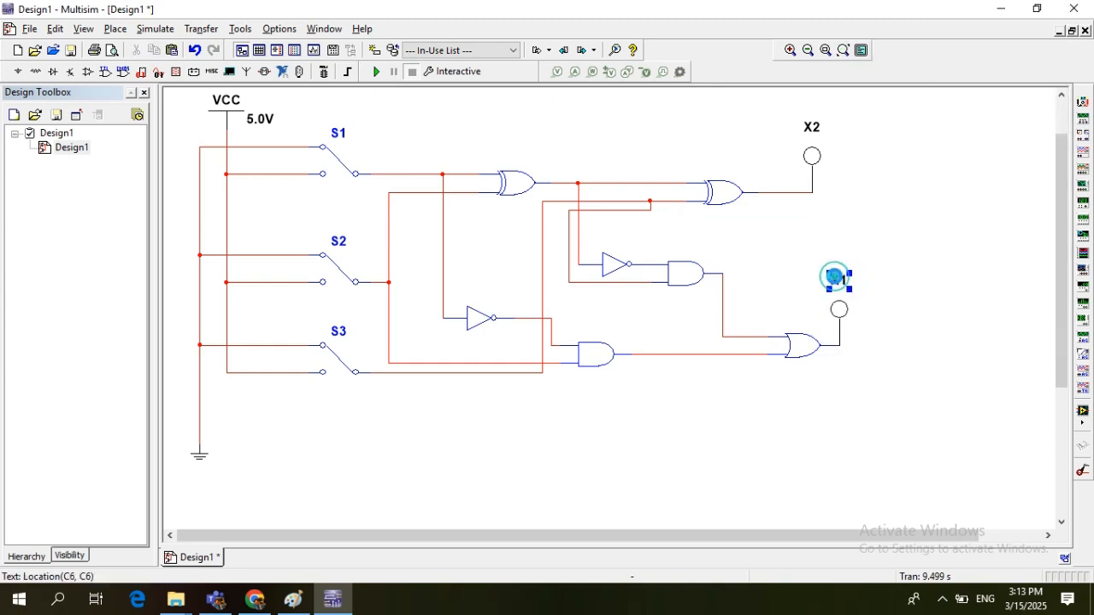
pyautogui.doubleClick(837, 284)
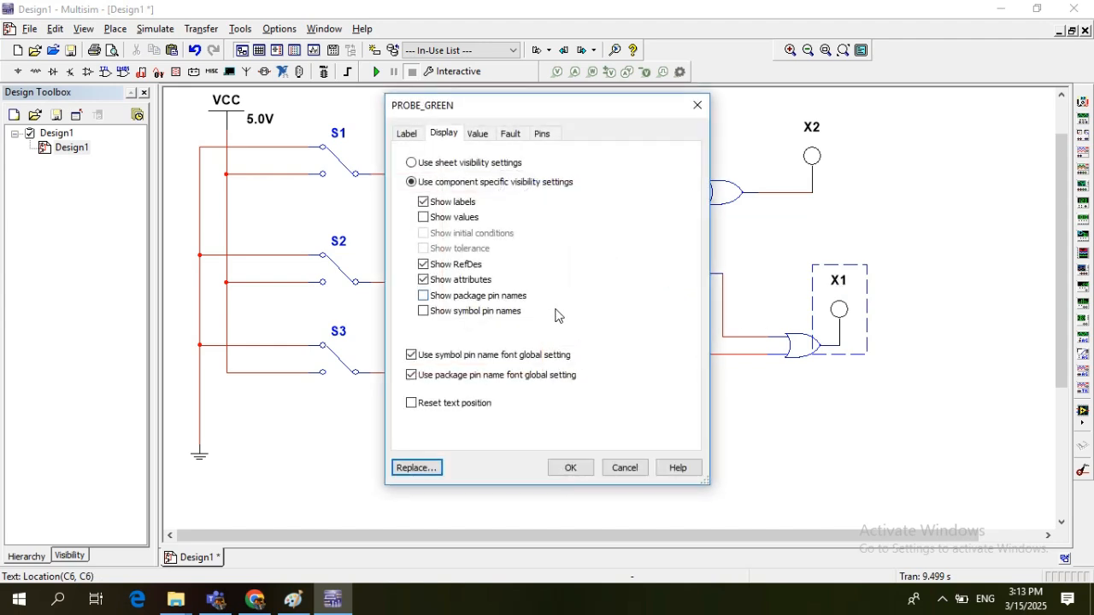
pyautogui.click(407, 134)
pyautogui.doubleClick(455, 178)
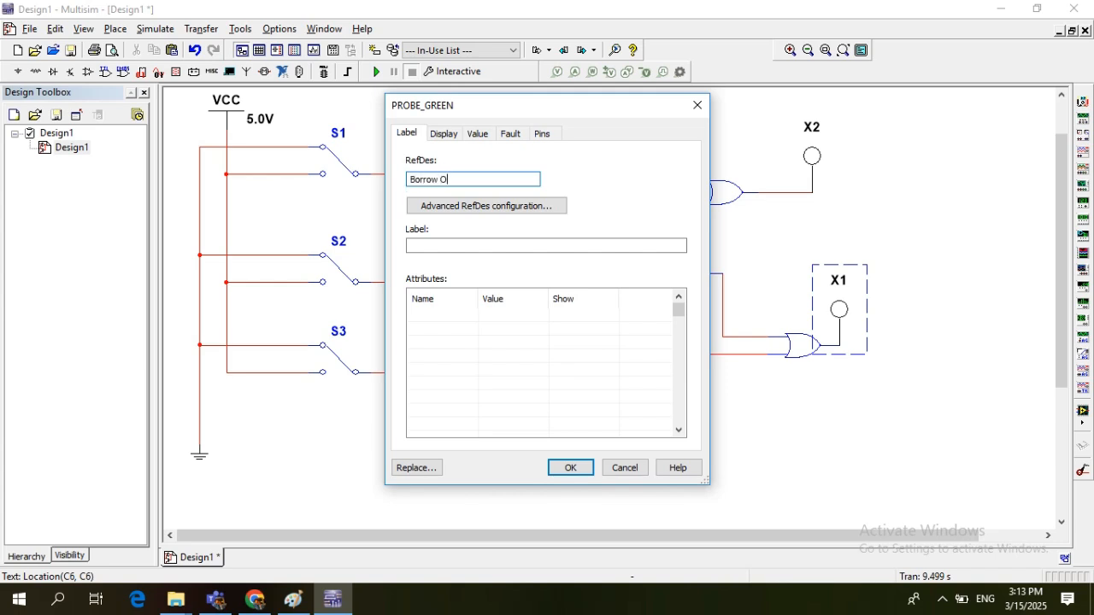
pyautogui.click(570, 467)
pyautogui.click(574, 468)
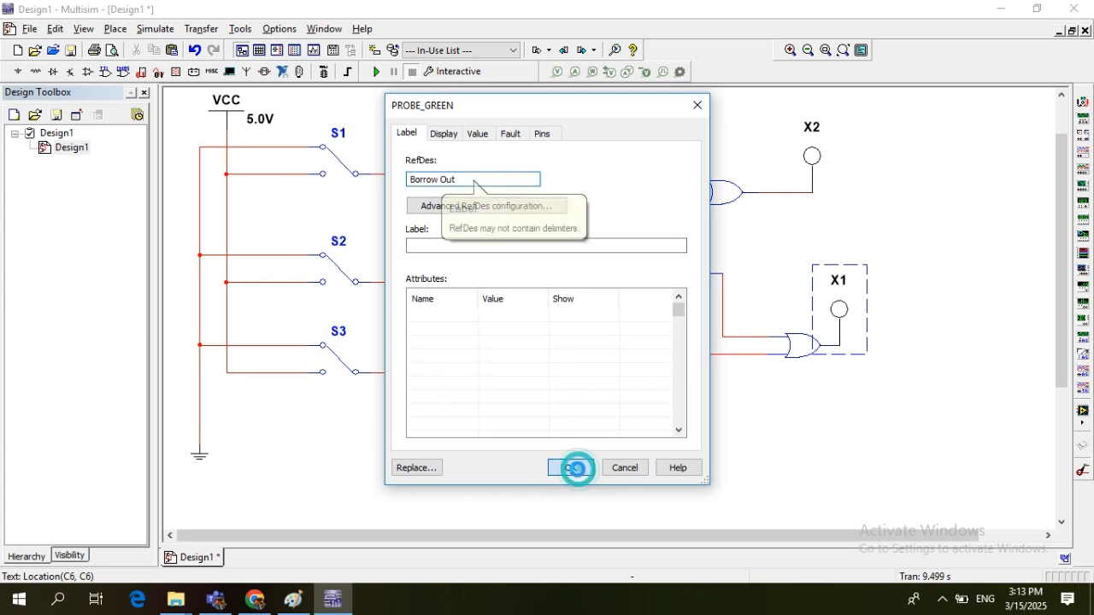
pyautogui.click(468, 179)
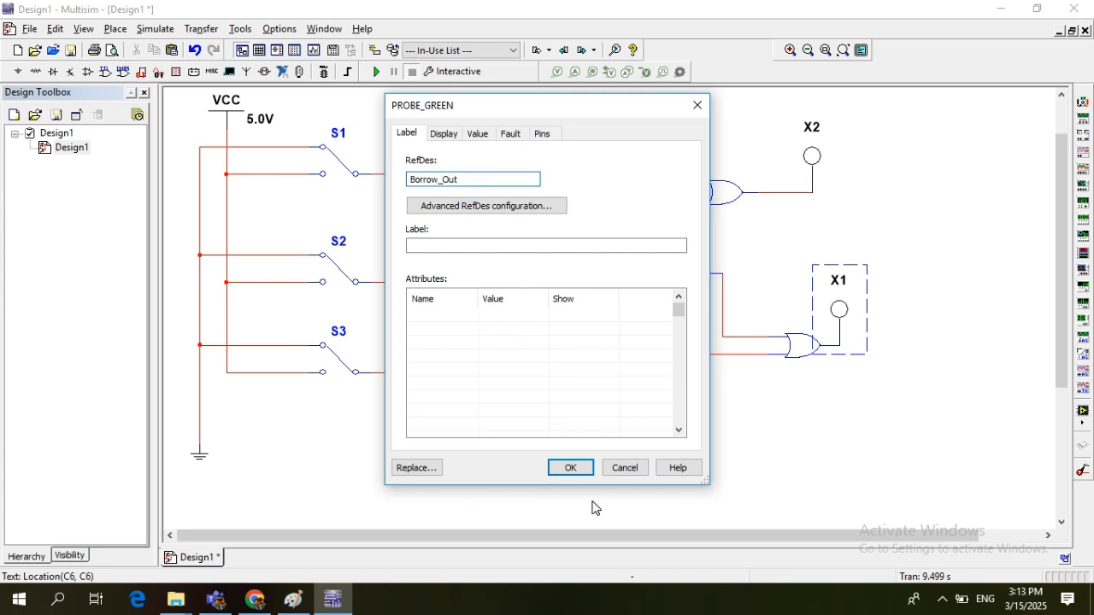
pyautogui.click(570, 467)
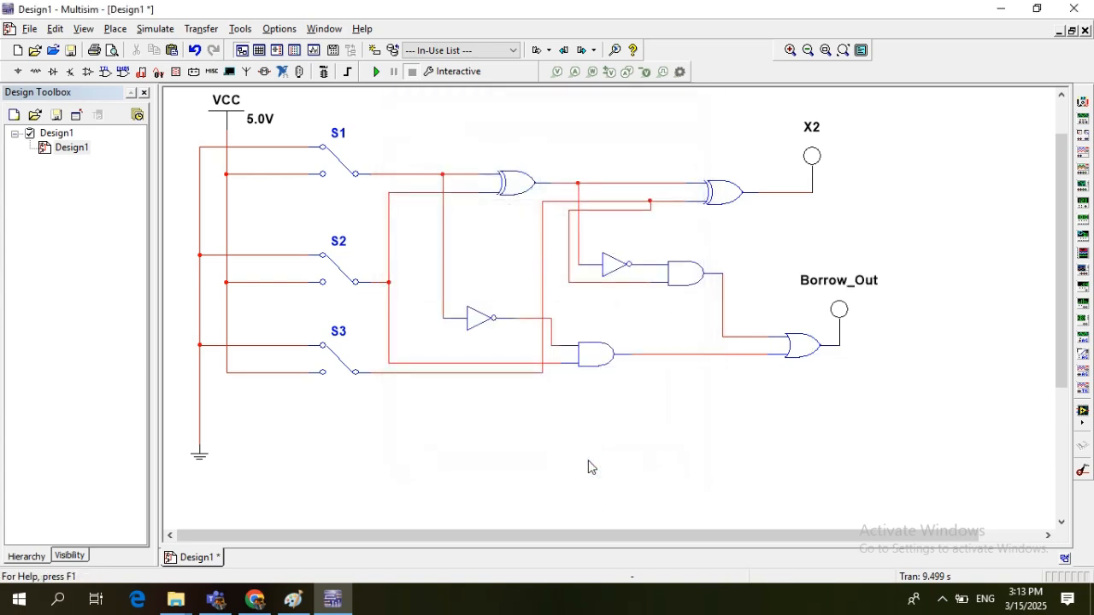
# - Change the reference designator of red probe X2 on the second XOR gate's output to Difference
pyautogui.doubleClick(816, 131)
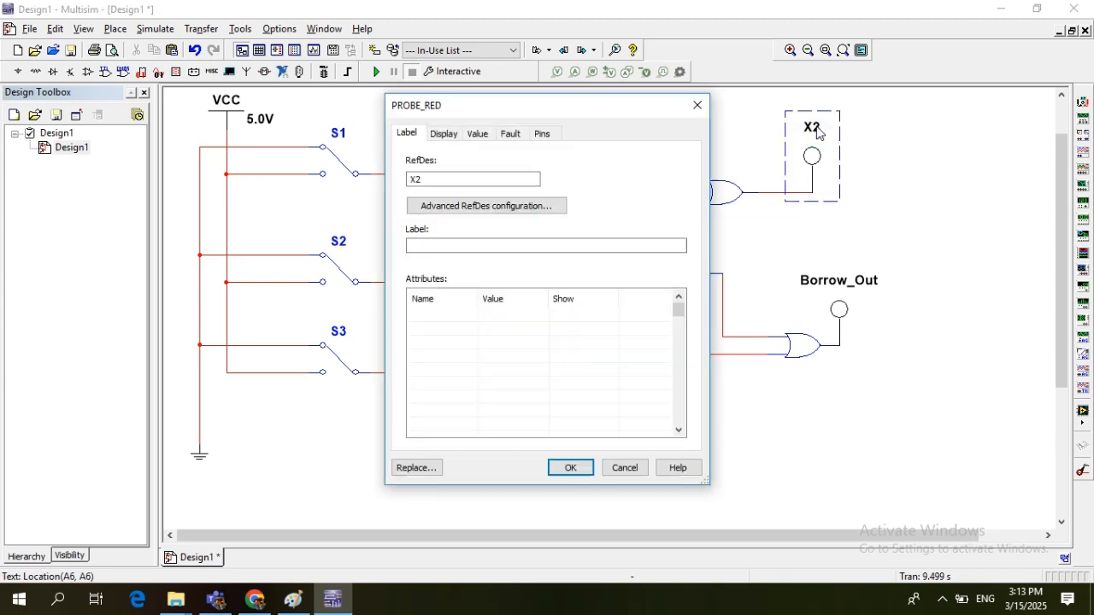
pyautogui.doubleClick(458, 174)
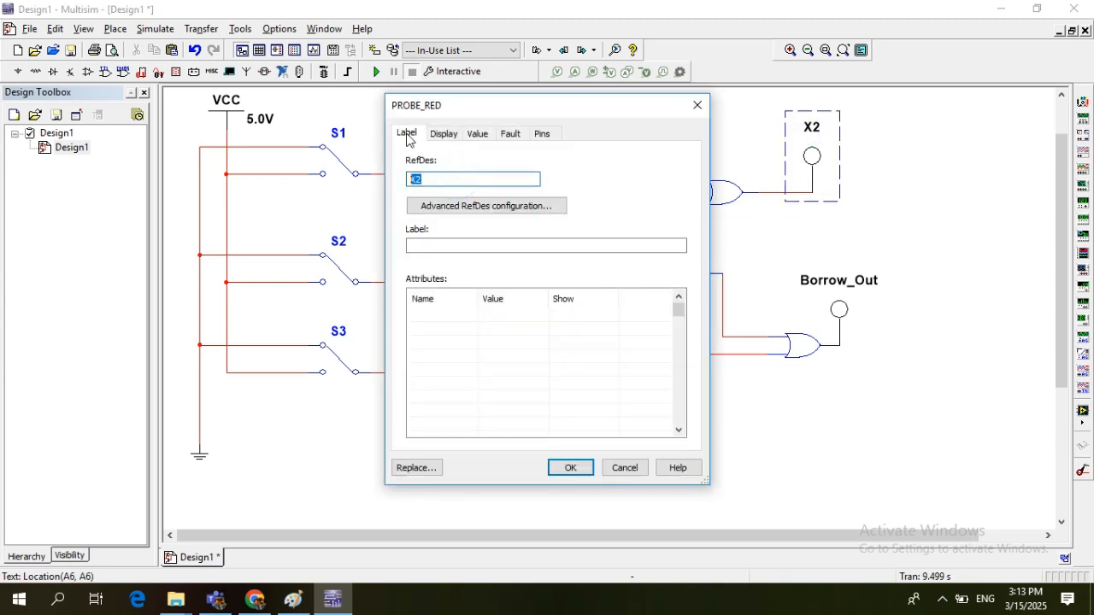
pyautogui.write('Difference')
pyautogui.click(572, 468)
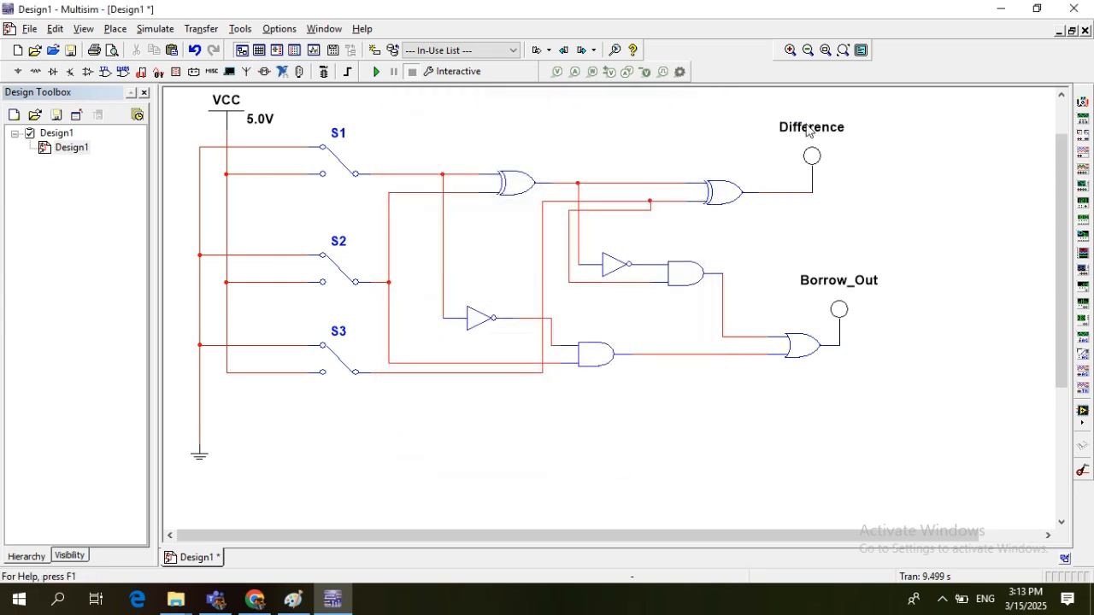
# - Change the reference designator of switch S1 to A_input, using an underscore instead of a space
pyautogui.doubleClick(338, 134)
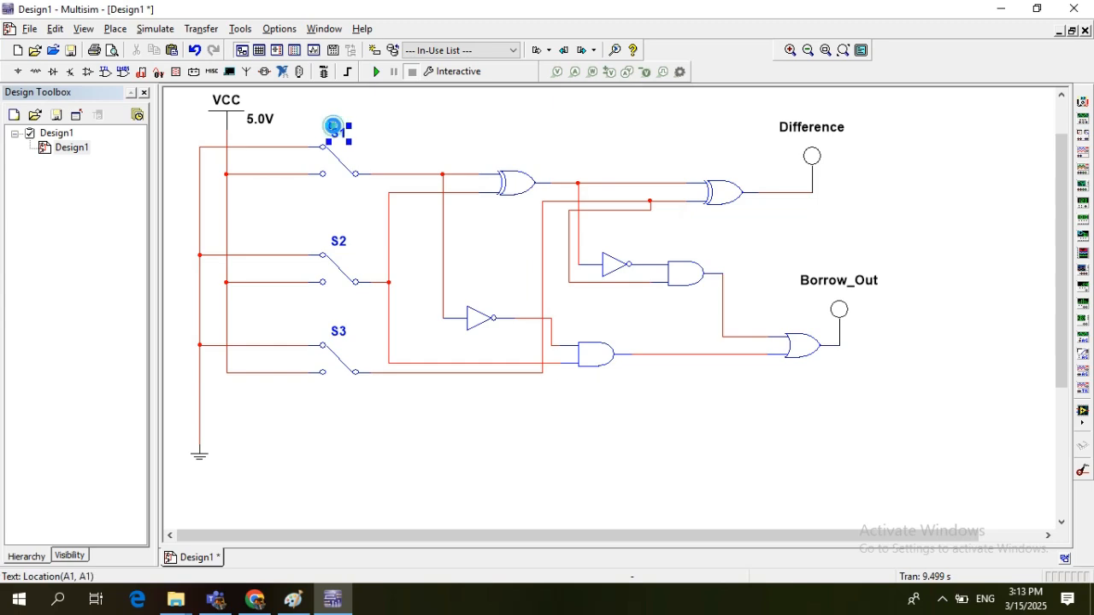
pyautogui.click(438, 181)
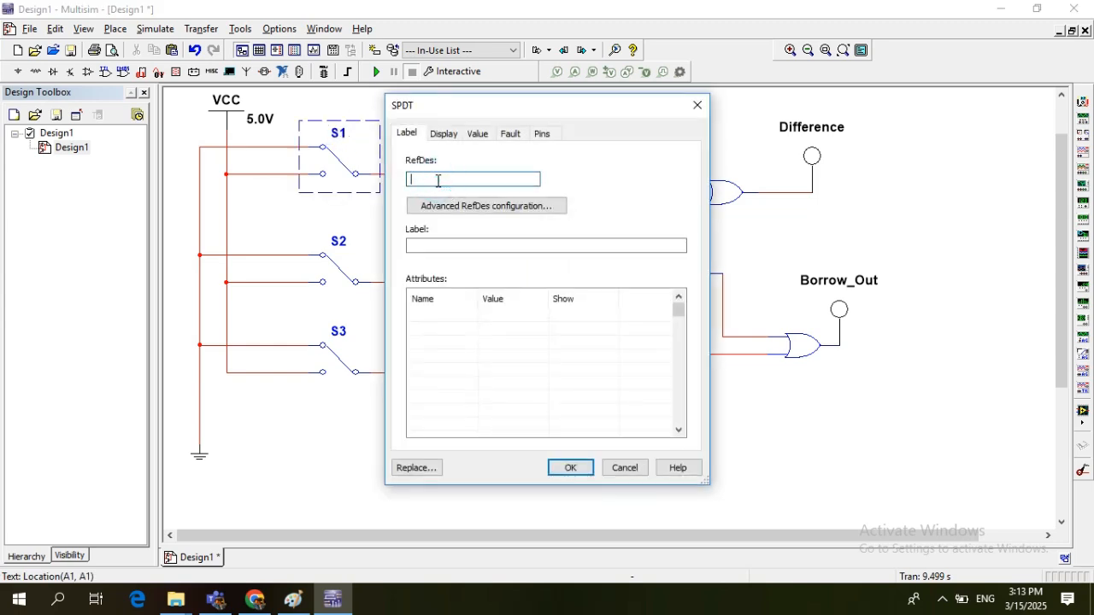
pyautogui.write('A input')
pyautogui.press('Return')
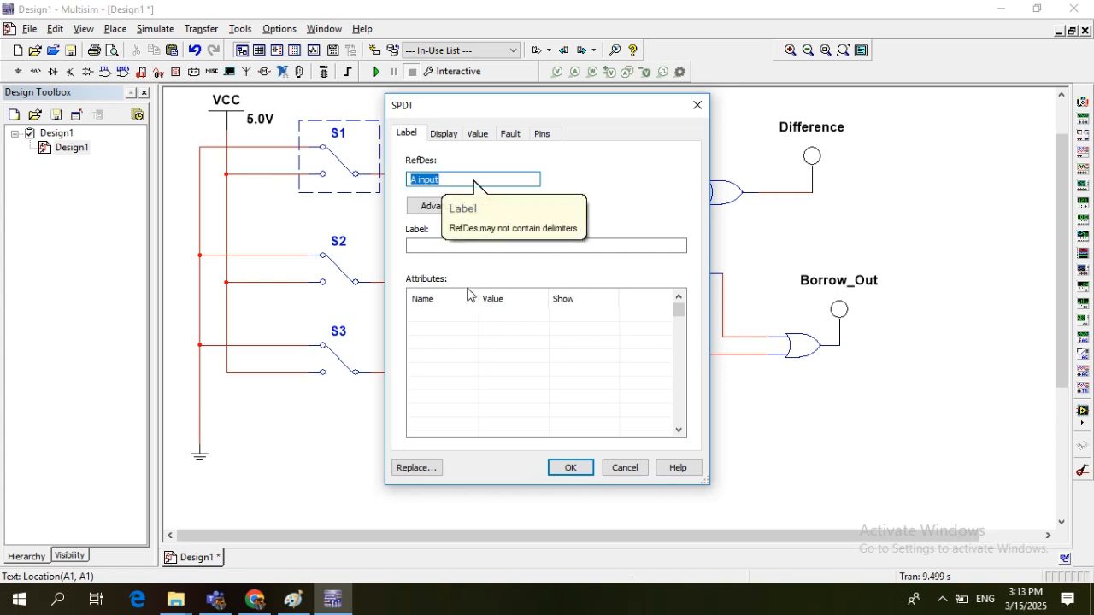
pyautogui.click(450, 183)
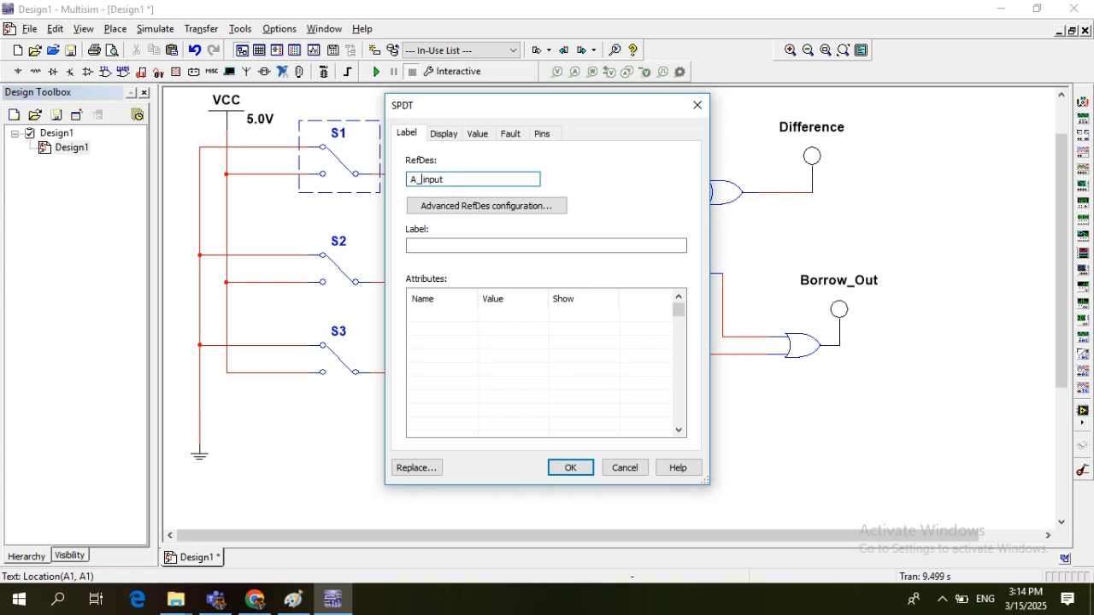
pyautogui.click(567, 471)
# - Change the reference designator of switch S2 to B_Input
pyautogui.click(341, 241)
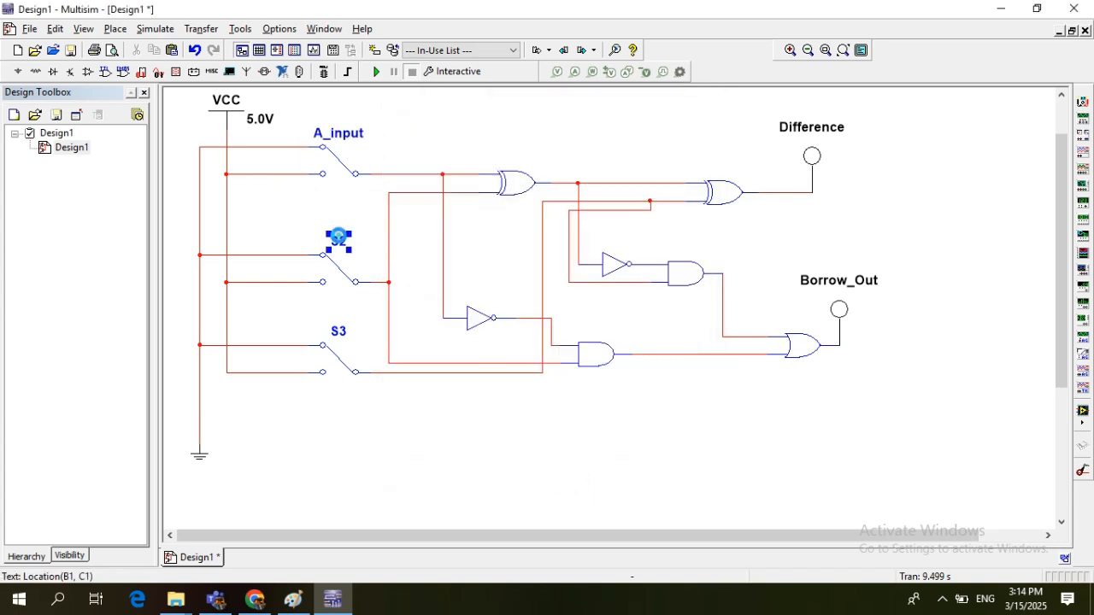
pyautogui.doubleClick(341, 241)
pyautogui.moveTo(439, 180); pyautogui.dragTo(409, 183)
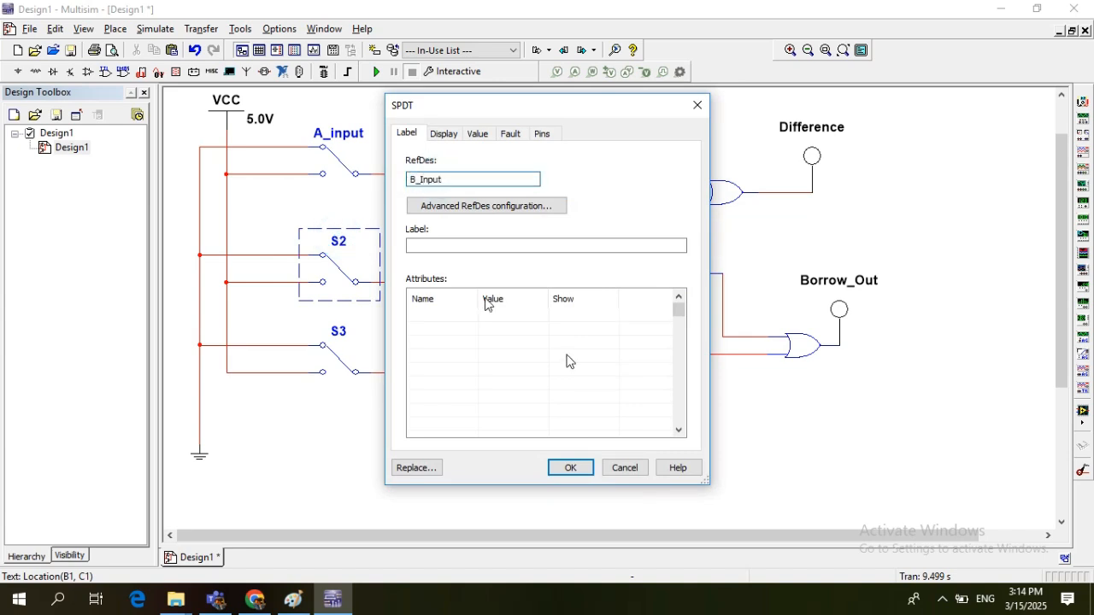
pyautogui.click(570, 470)
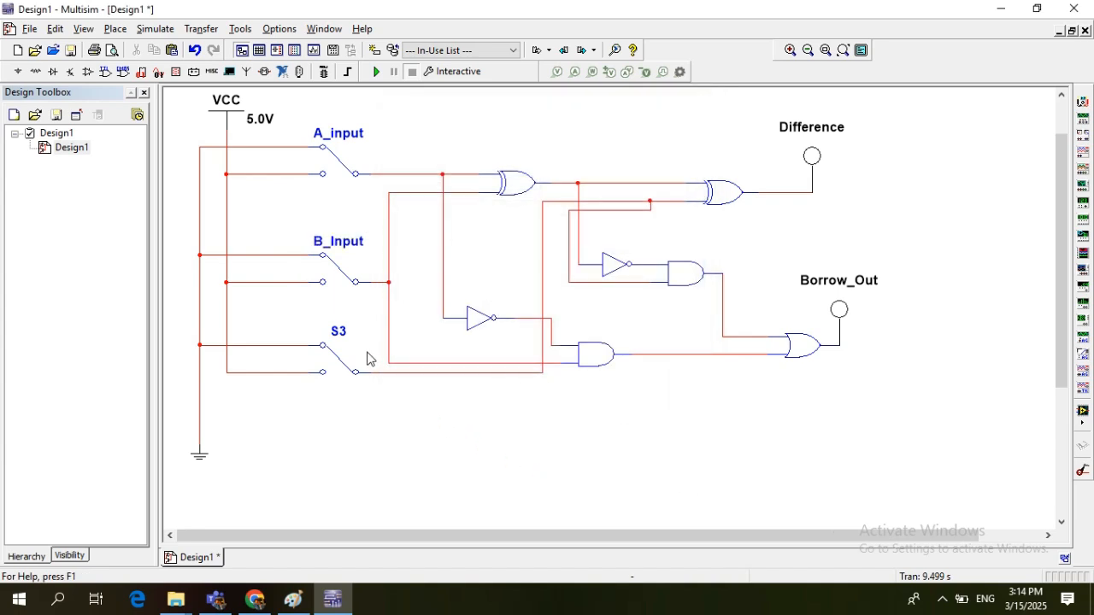
# - Change the reference designator of switch S3 to C_input
pyautogui.click(336, 340)
pyautogui.doubleClick(336, 340)
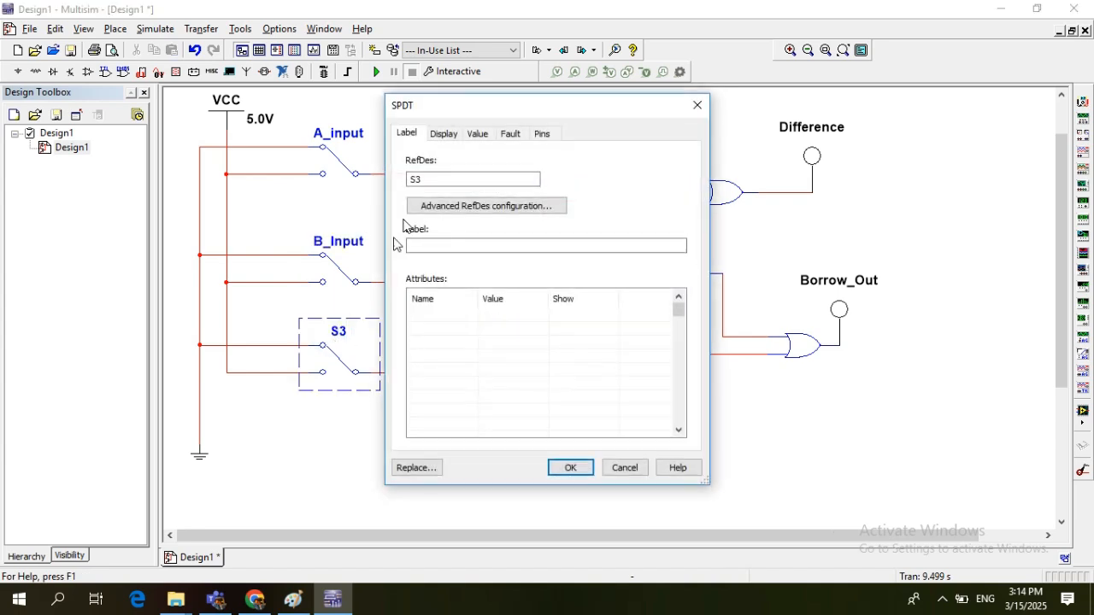
pyautogui.doubleClick(432, 177)
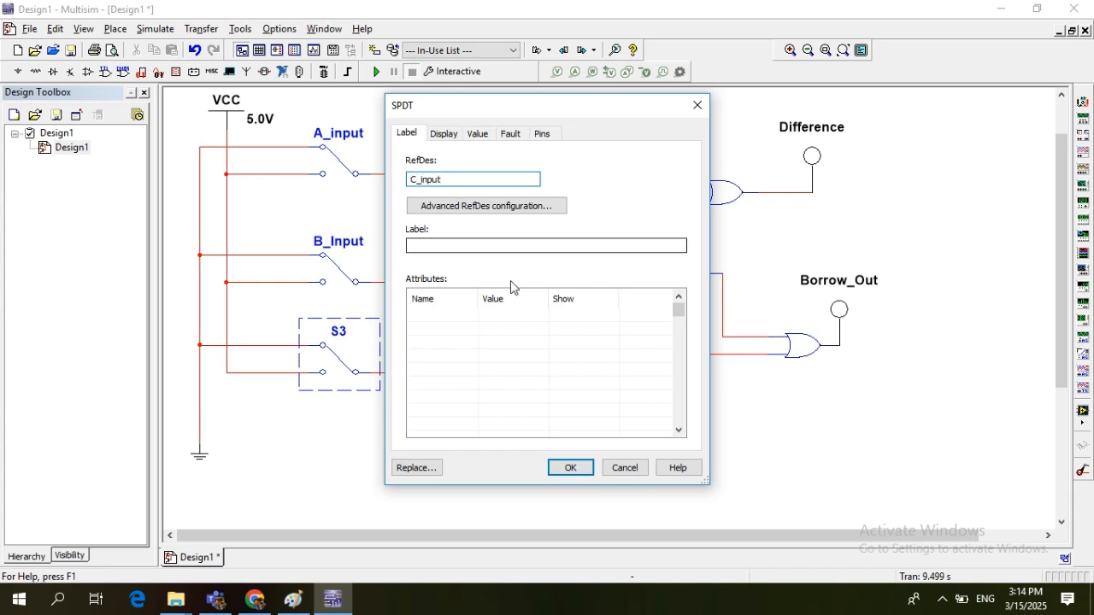
pyautogui.click(570, 468)
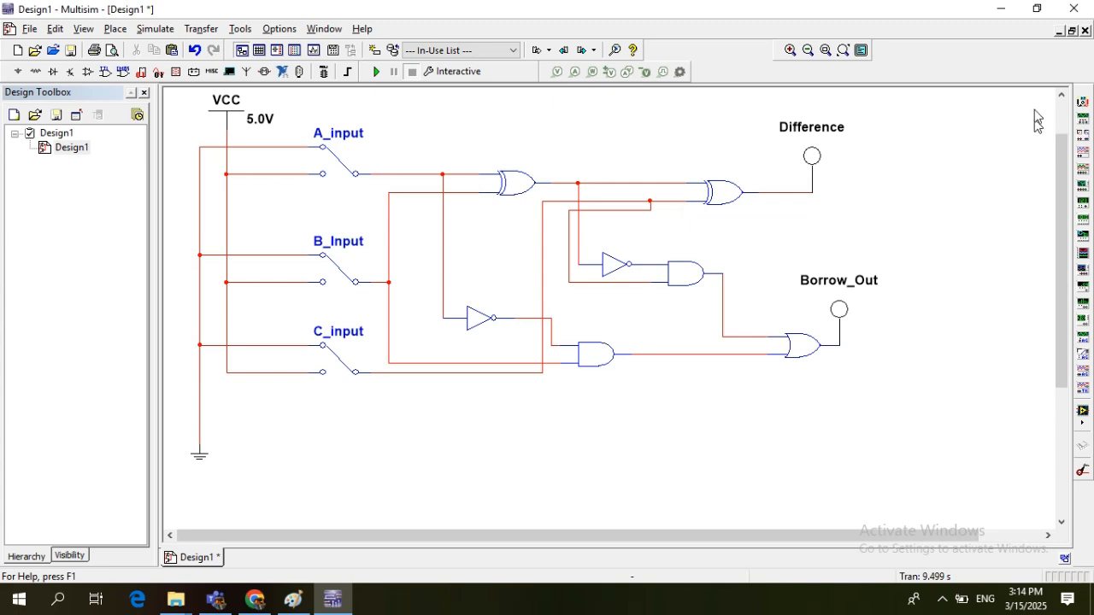
# - Move the ground symbol up its wire so it sits just below the level of the C_input switch
pyautogui.click(1061, 95)
pyautogui.click(1060, 94)
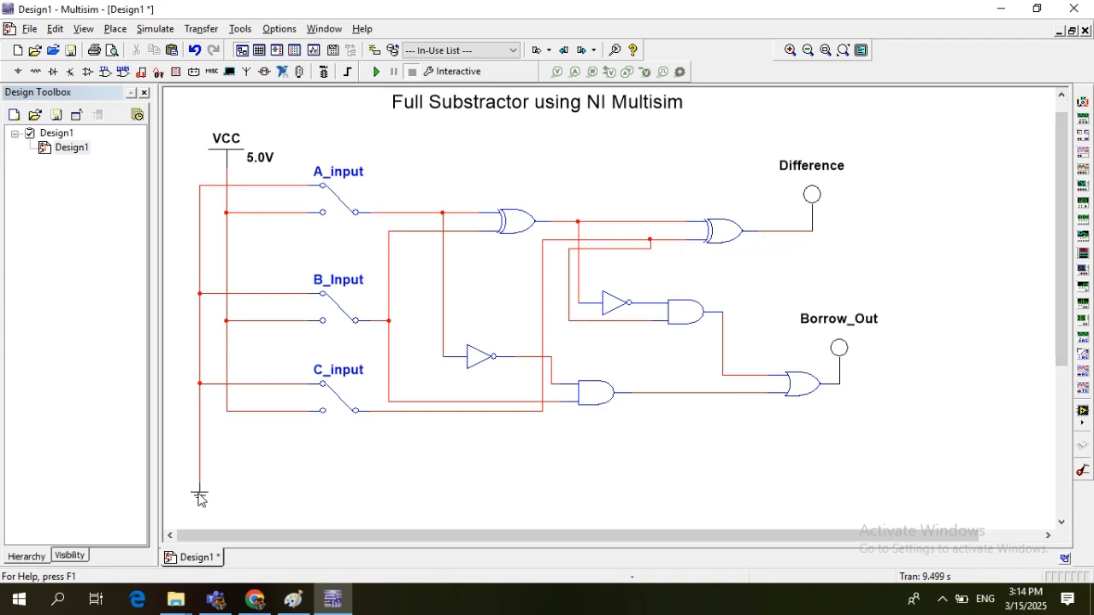
pyautogui.moveTo(197, 498); pyautogui.dragTo(199, 450)
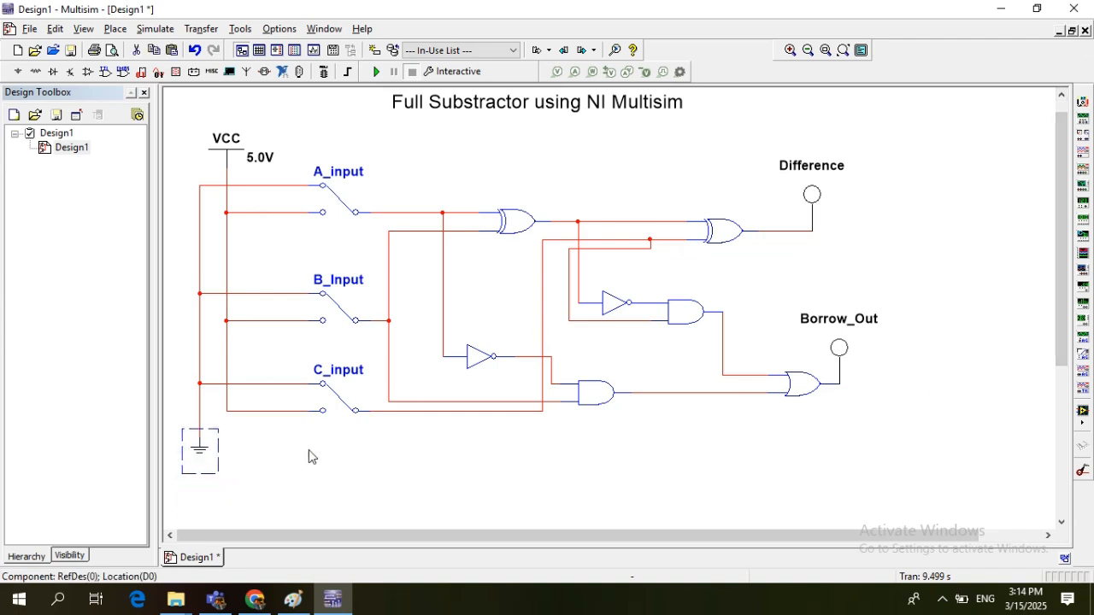
pyautogui.click(1062, 94)
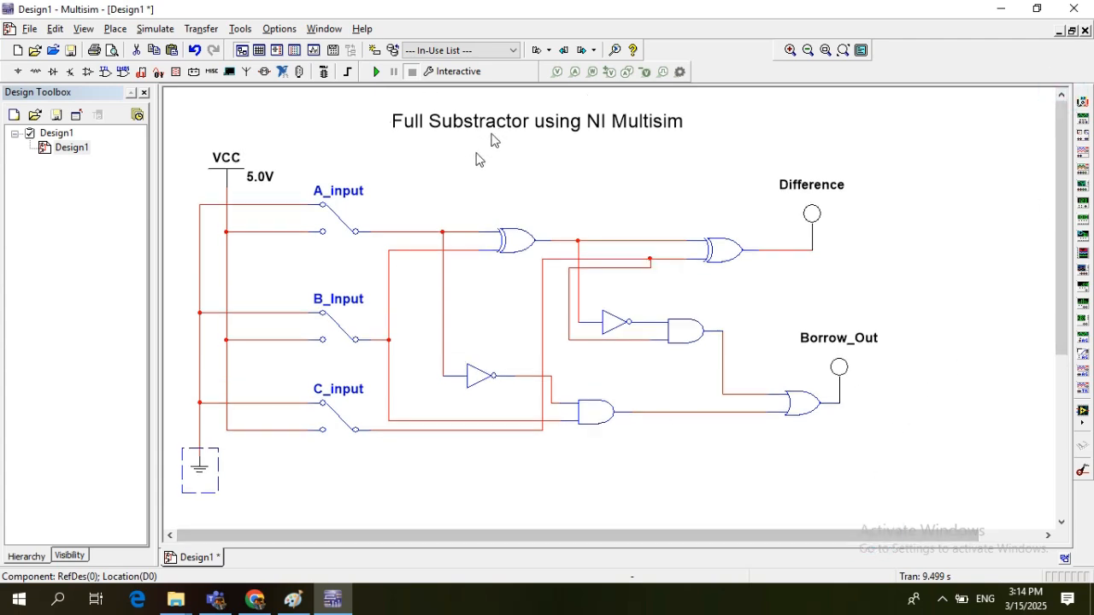
pyautogui.moveTo(200, 477); pyautogui.dragTo(201, 459)
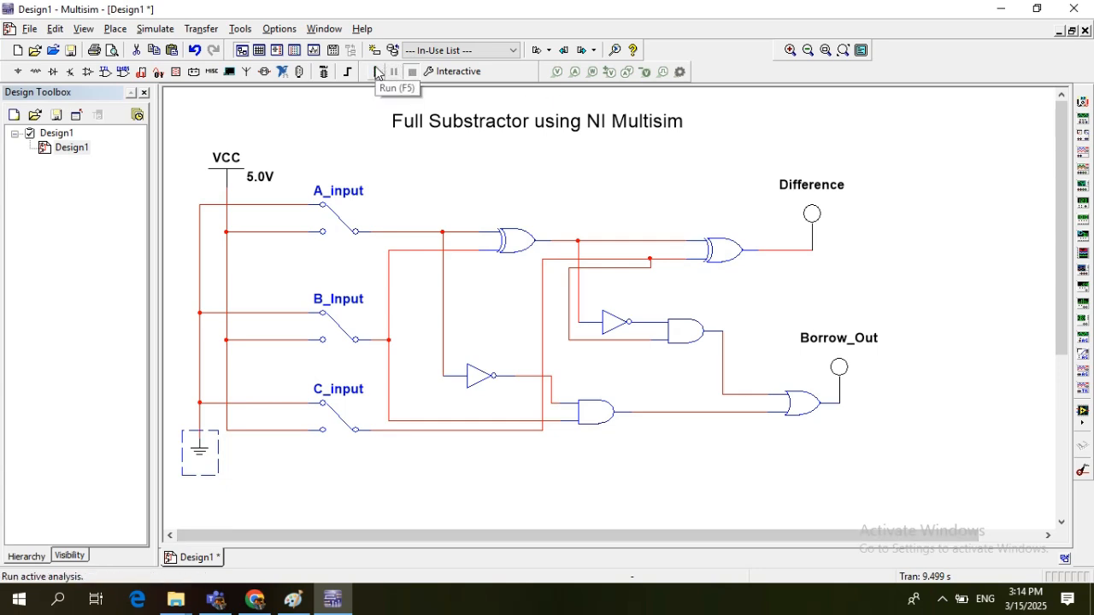
# - Run the interactive simulation without the spreadsheet view and test C_input alone and B_Input alone at VCC, returning each switch to ground
pyautogui.click(376, 72)
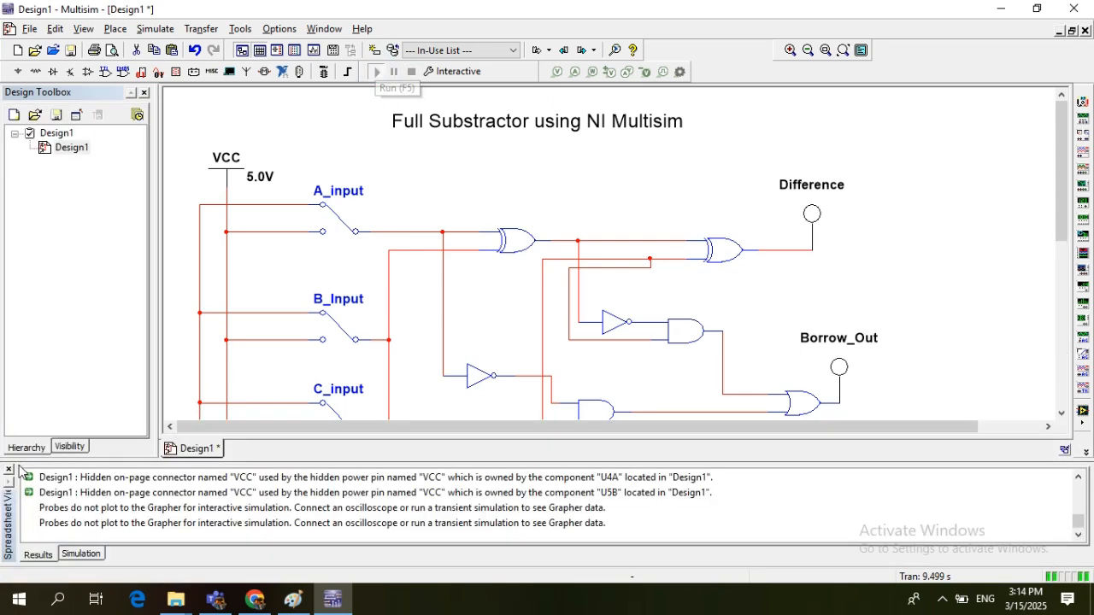
pyautogui.click(8, 470)
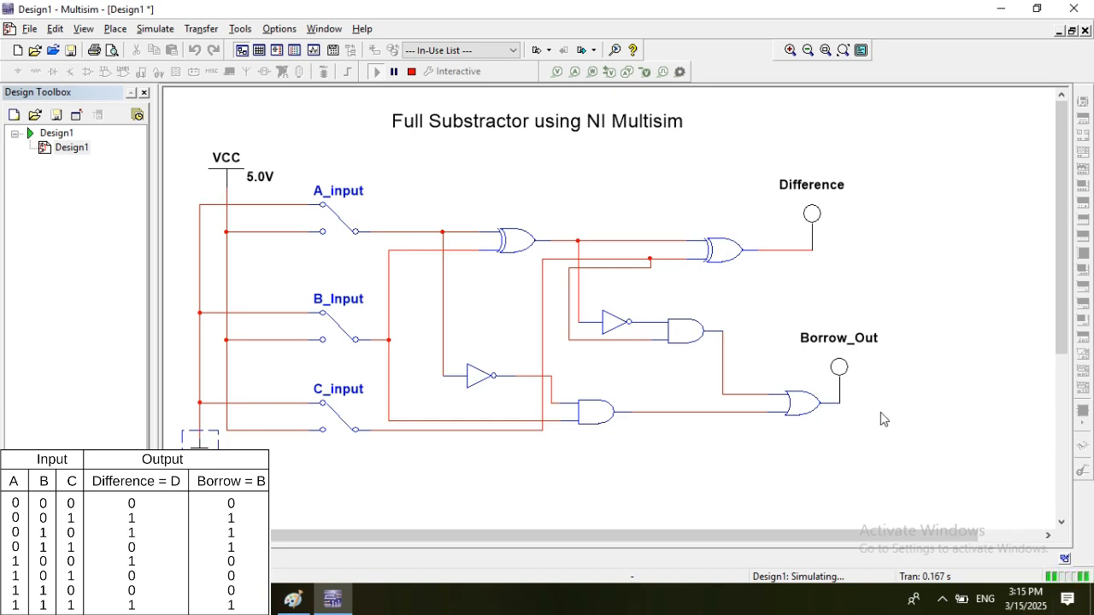
pyautogui.click(335, 423)
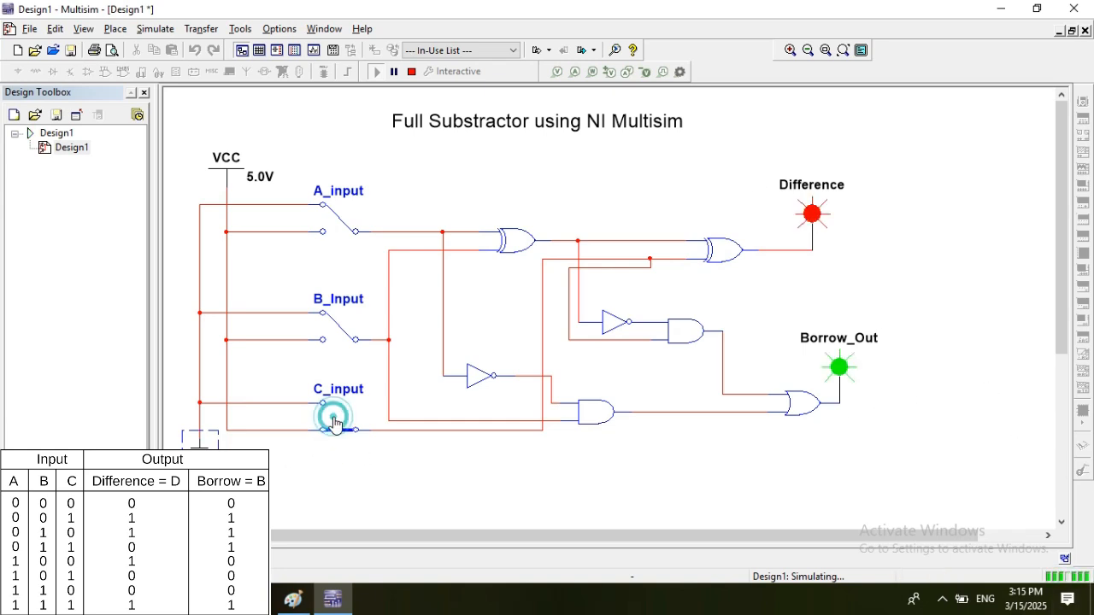
pyautogui.click(334, 423)
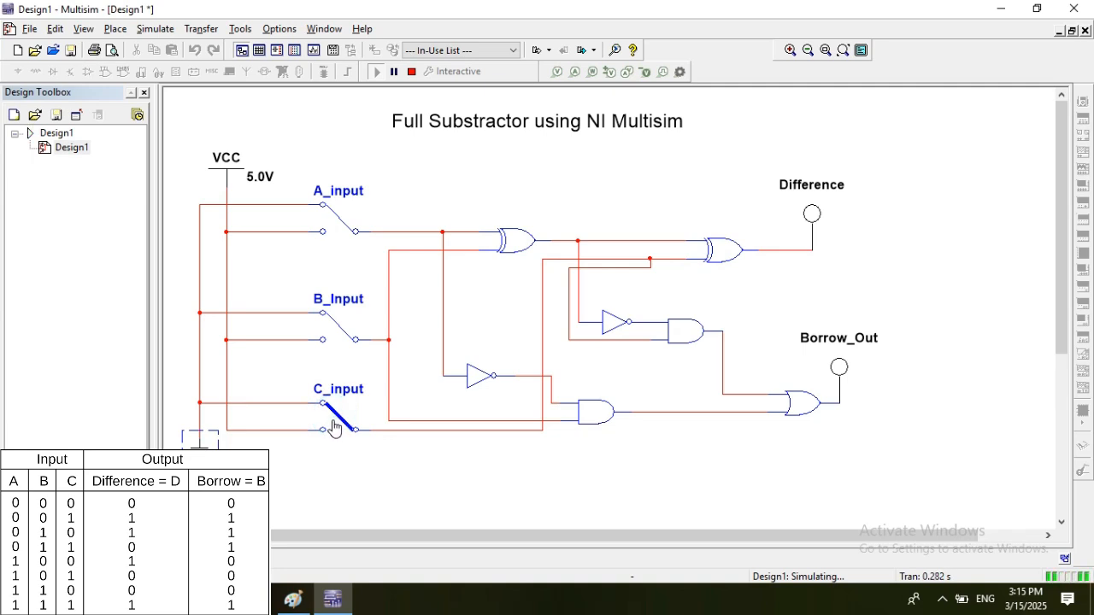
pyautogui.click(345, 333)
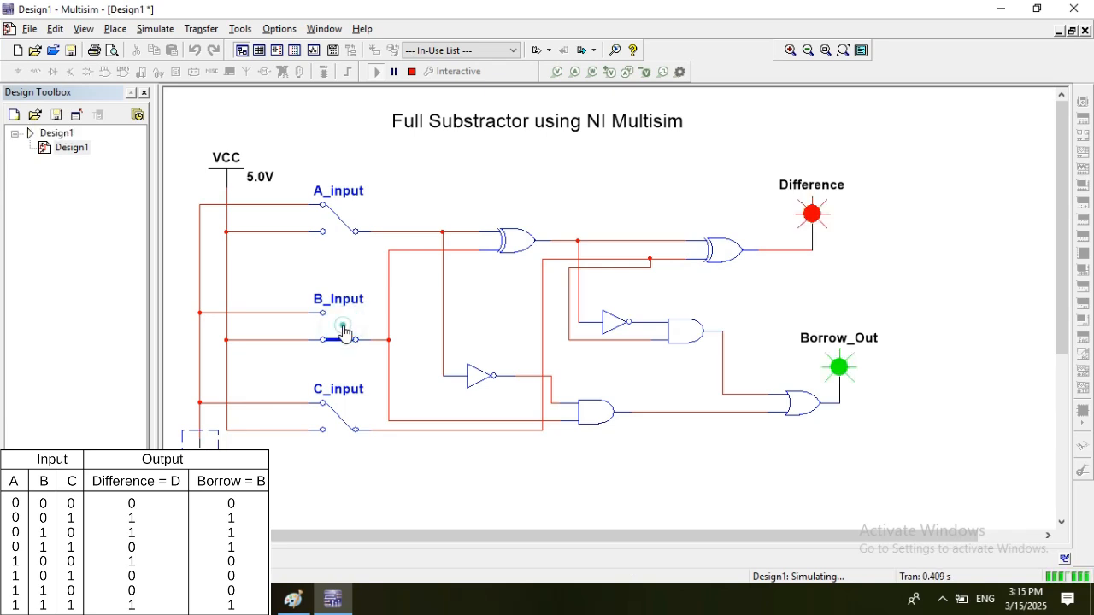
pyautogui.click(344, 339)
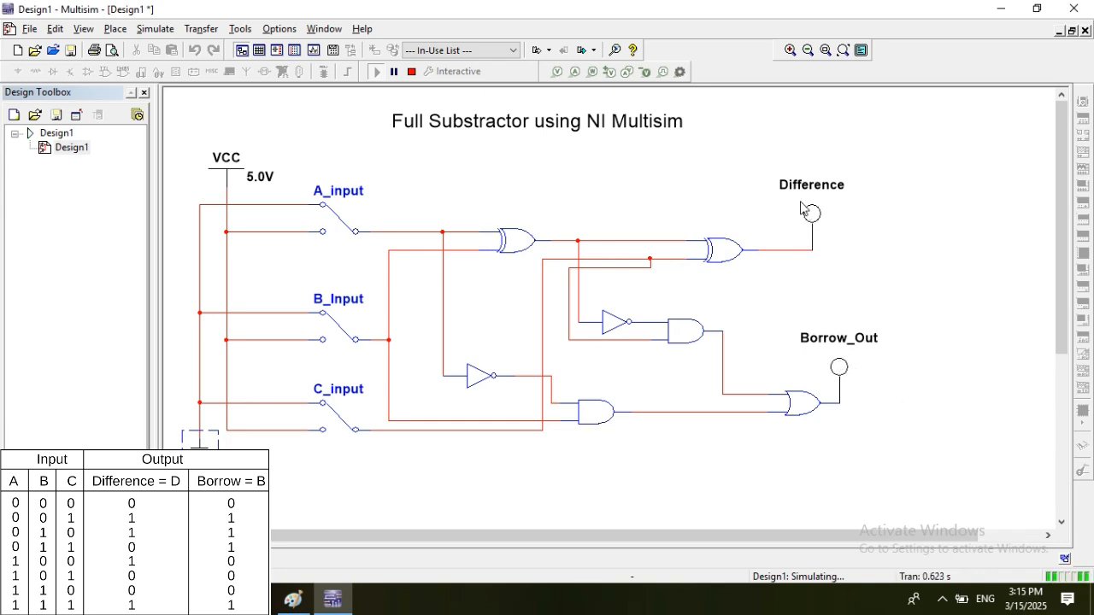
# - Test the probes with C_input and B_Input both switched to VCC, and return both switches to ground
pyautogui.click(333, 417)
pyautogui.click(329, 323)
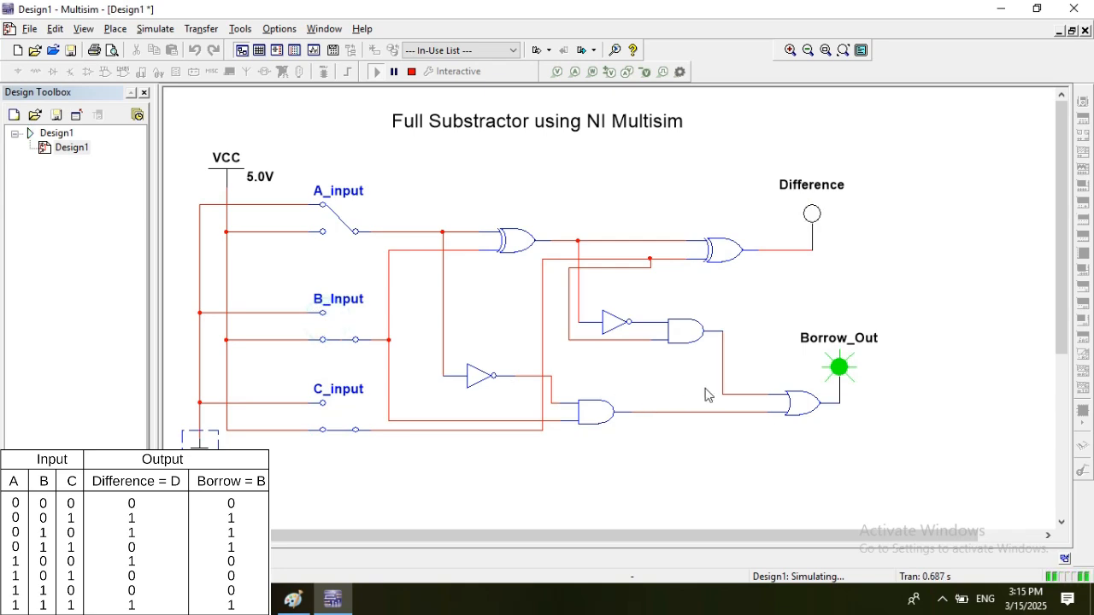
pyautogui.click(341, 430)
pyautogui.click(349, 346)
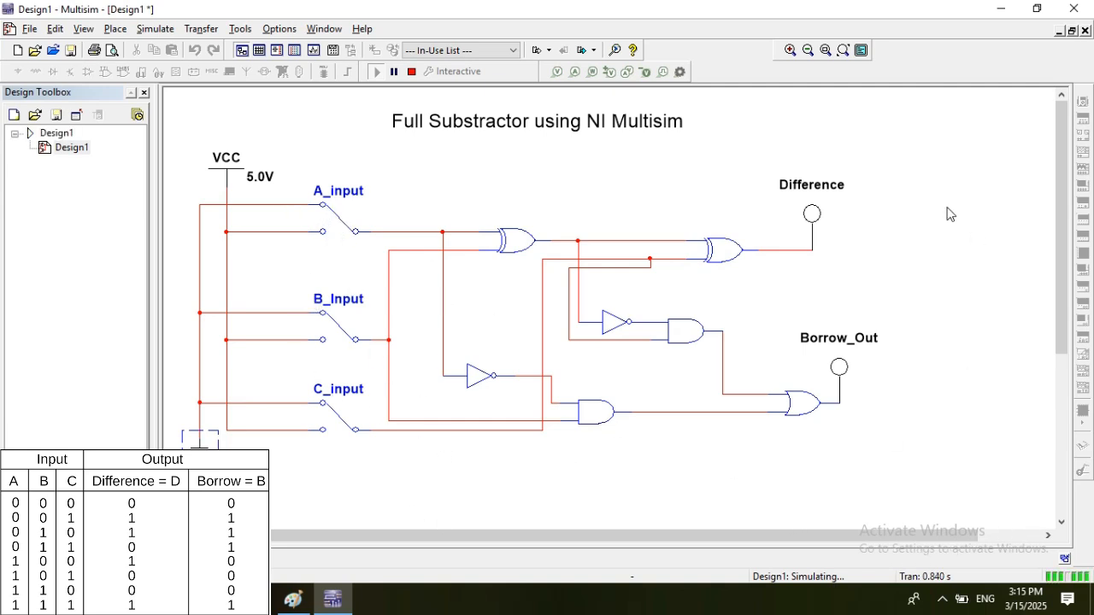
# - Switch A_input, B_Input and C_input all to VCC to test the 1-1-1 case, and stop the simulation
pyautogui.click(338, 224)
pyautogui.click(340, 326)
pyautogui.click(336, 419)
pyautogui.click(336, 418)
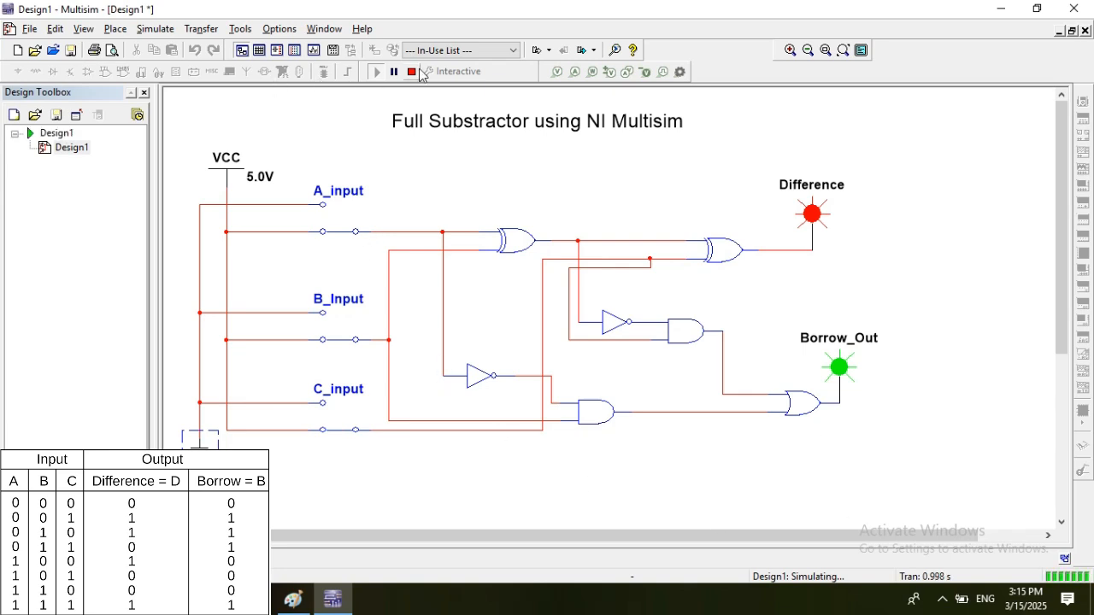
pyautogui.click(413, 75)
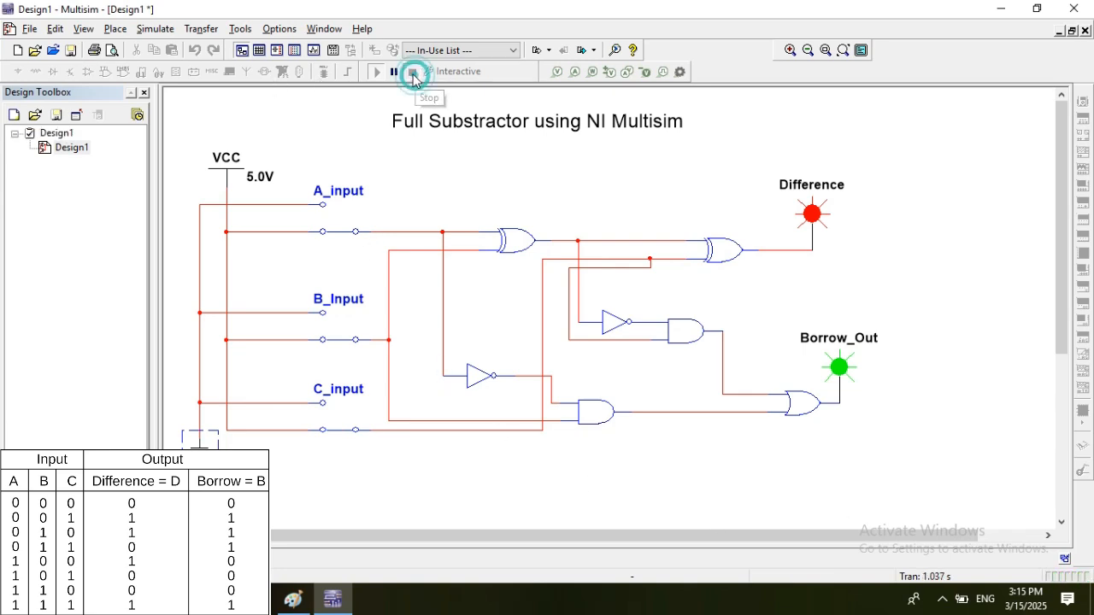